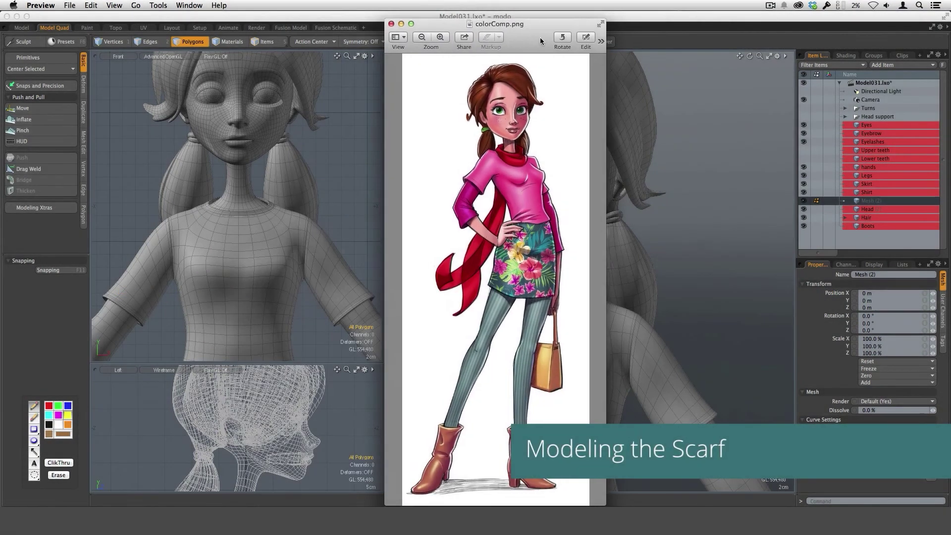
Move the colorComp.png reference image aside so the model views are uncovered
{"action": "left_click_drag", "start_coordinate": [539, 37], "coordinate": [538, 30]}
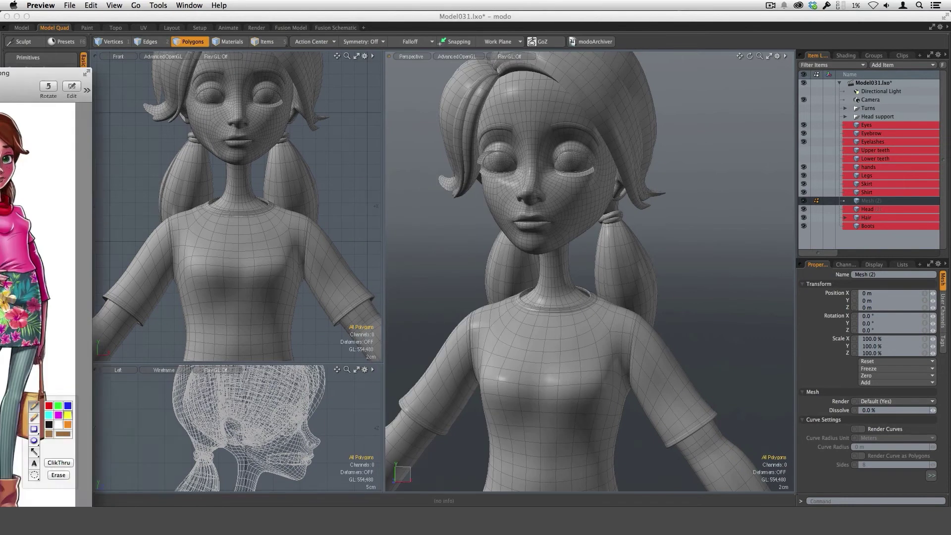
Sketch a plain cylindrical collar around the neck in the front view with the screen pen and erase it
{"action": "left_click_drag", "start_coordinate": [203, 196], "coordinate": [267, 193]}
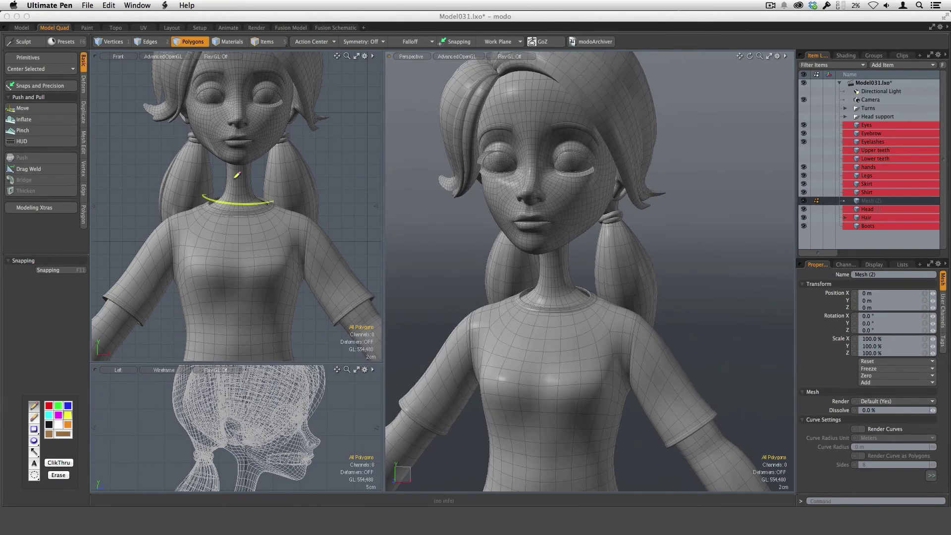
{"action": "left_click_drag", "start_coordinate": [208, 188], "coordinate": [265, 192]}
{"action": "left_click_drag", "start_coordinate": [202, 195], "coordinate": [203, 227]}
{"action": "left_click_drag", "start_coordinate": [276, 195], "coordinate": [275, 229]}
{"action": "left_click_drag", "start_coordinate": [203, 226], "coordinate": [275, 227]}
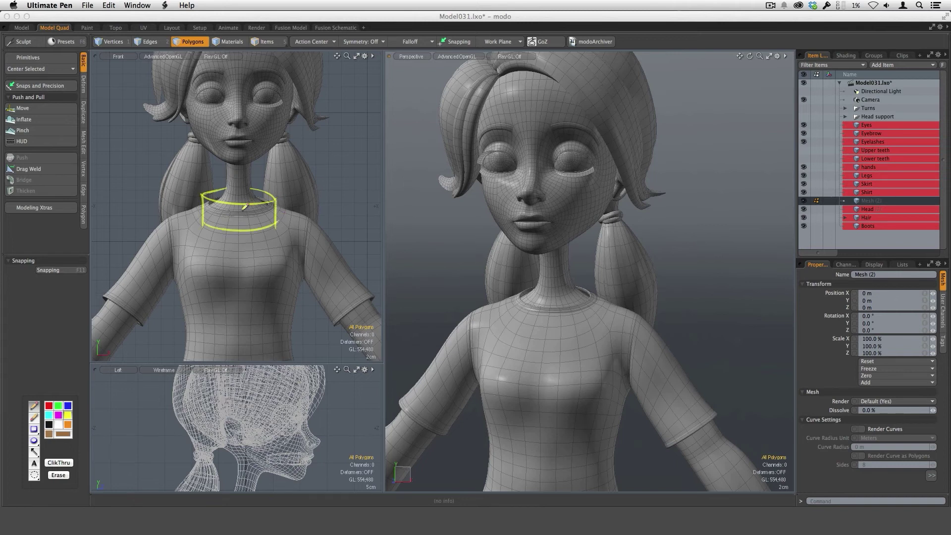
{"action": "left_click", "coordinate": [66, 462]}
Sketch the scarf draped loosely around the neck, with its folds dipping over the chest, as a pen annotation in the front view
{"action": "left_click_drag", "start_coordinate": [198, 195], "coordinate": [287, 210]}
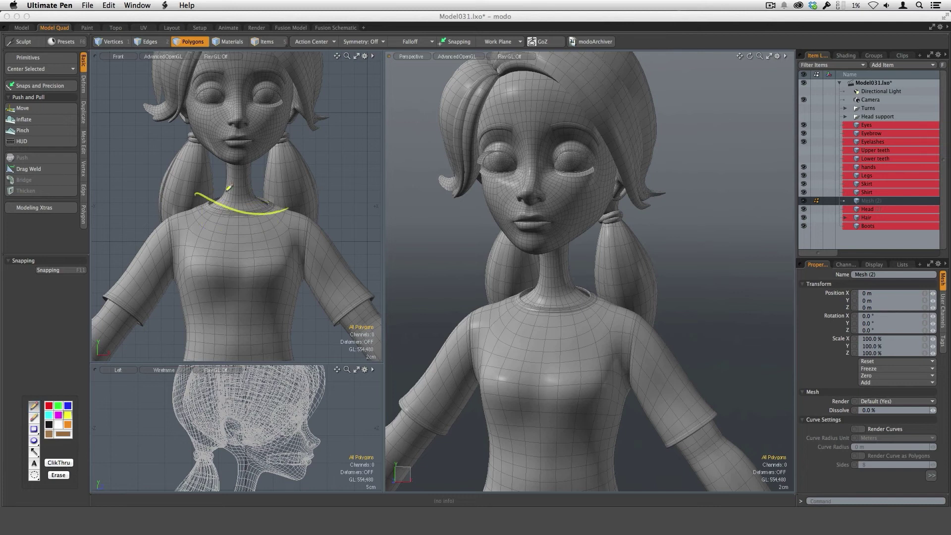
{"action": "left_click_drag", "start_coordinate": [197, 192], "coordinate": [298, 203]}
{"action": "key", "text": "super+z"}
{"action": "mouse_move", "coordinate": [249, 185]}
{"action": "left_mouse_down"}
{"action": "mouse_move", "coordinate": [291, 209]}
{"action": "mouse_move", "coordinate": [291, 219]}
{"action": "left_mouse_up"}
{"action": "key", "text": "super+z"}
{"action": "mouse_move", "coordinate": [196, 194]}
{"action": "left_mouse_down"}
{"action": "mouse_move", "coordinate": [193, 218]}
{"action": "mouse_move", "coordinate": [256, 249]}
{"action": "left_mouse_up"}
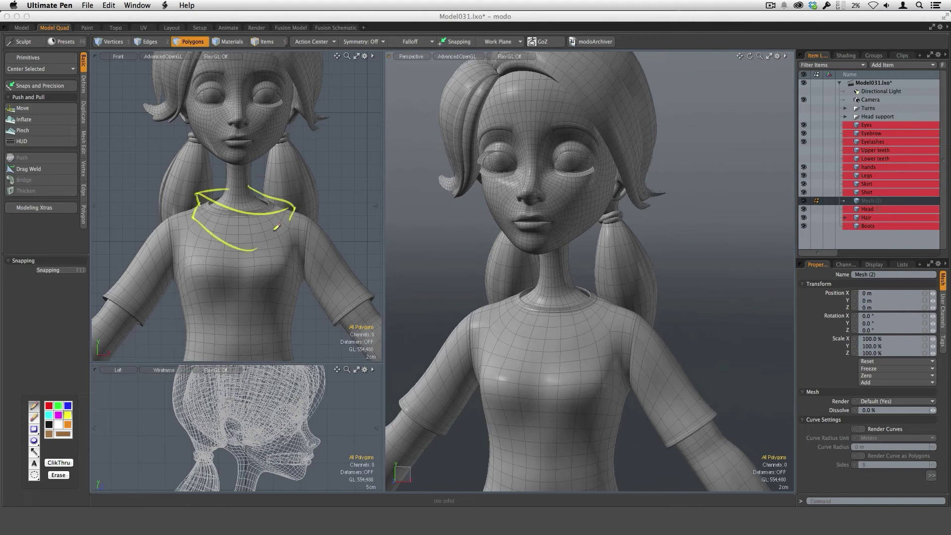
{"action": "mouse_move", "coordinate": [212, 220]}
{"action": "left_mouse_down"}
{"action": "mouse_move", "coordinate": [258, 233]}
{"action": "mouse_move", "coordinate": [292, 208]}
{"action": "left_mouse_up"}
{"action": "mouse_move", "coordinate": [259, 244]}
{"action": "left_mouse_down"}
{"action": "mouse_move", "coordinate": [291, 223]}
{"action": "mouse_move", "coordinate": [295, 208]}
{"action": "left_mouse_up"}
{"action": "left_click_drag", "start_coordinate": [249, 165], "coordinate": [266, 192]}
{"action": "left_click_drag", "start_coordinate": [229, 168], "coordinate": [221, 196]}
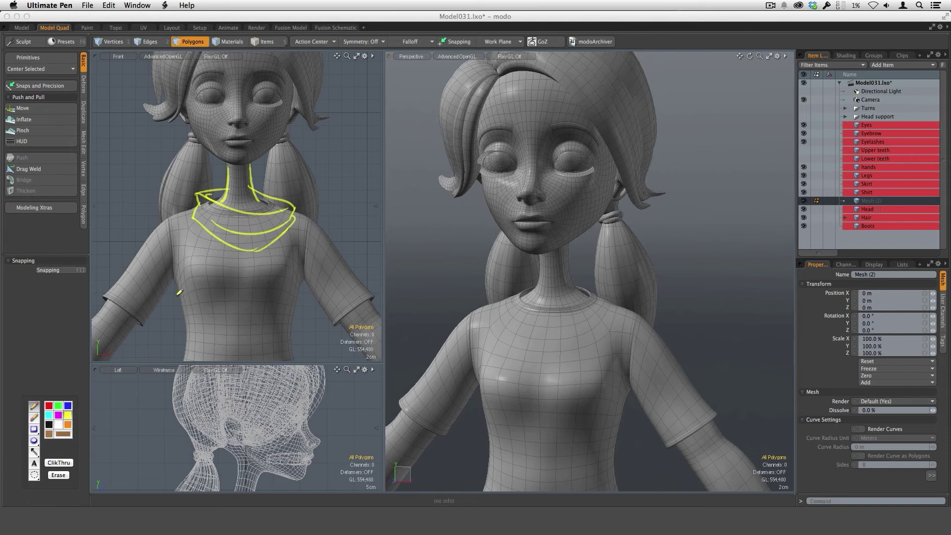
Sketch the scarf's hanging tails beside the torso with the screen pen and erase all annotations
{"action": "left_click_drag", "start_coordinate": [176, 286], "coordinate": [155, 363]}
{"action": "left_click_drag", "start_coordinate": [172, 281], "coordinate": [131, 361]}
{"action": "left_click_drag", "start_coordinate": [187, 301], "coordinate": [176, 363]}
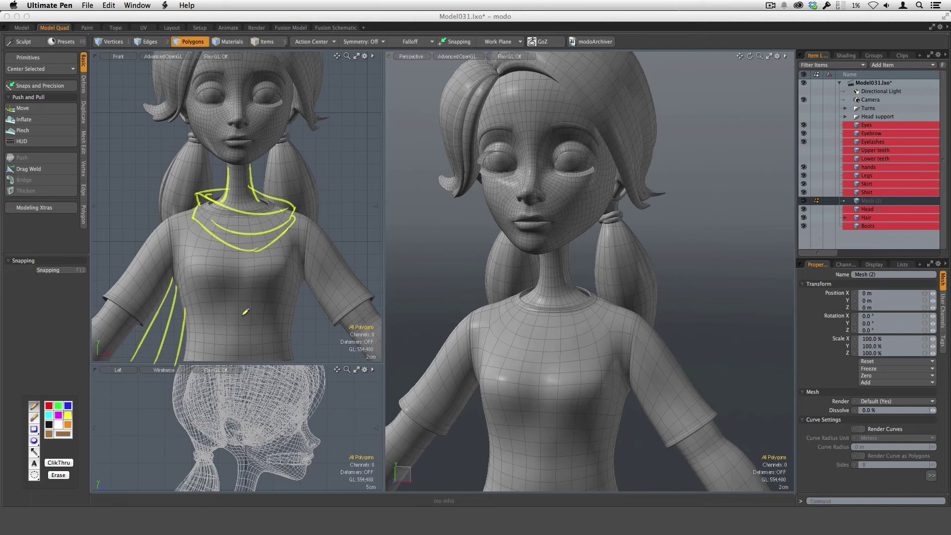
{"action": "left_click", "coordinate": [63, 476]}
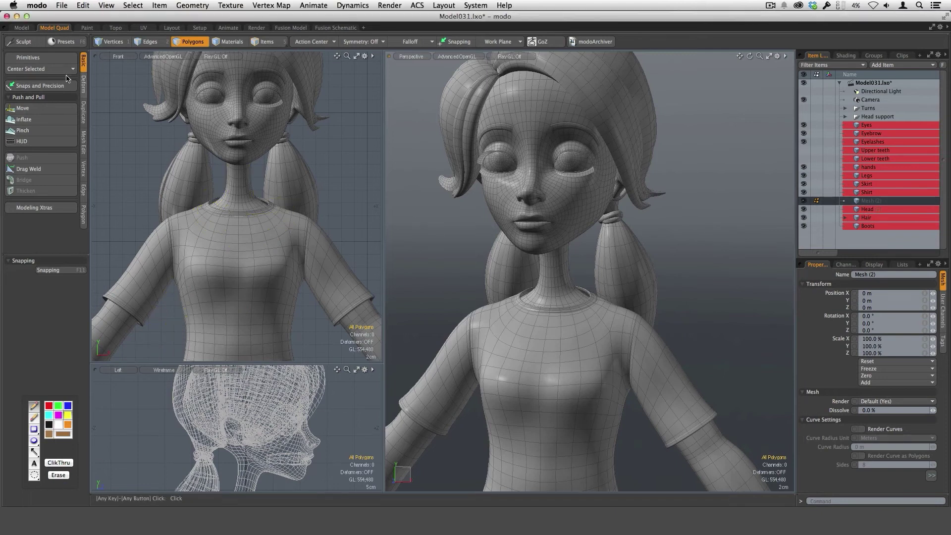
Draw a cylinder primitive of about 5.6 cm radius over the neck in the front view and set its axis to Y
{"action": "left_click", "coordinate": [29, 57]}
{"action": "left_click", "coordinate": [137, 47]}
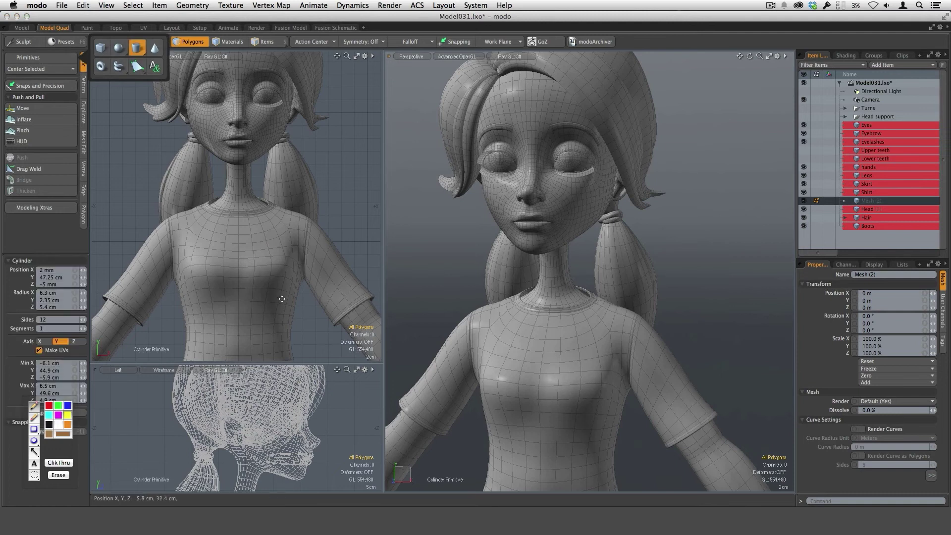
{"action": "left_click_drag", "start_coordinate": [239, 200], "coordinate": [276, 222], "text": "ctrl"}
{"action": "left_click_drag", "start_coordinate": [385, 363], "coordinate": [397, 240]}
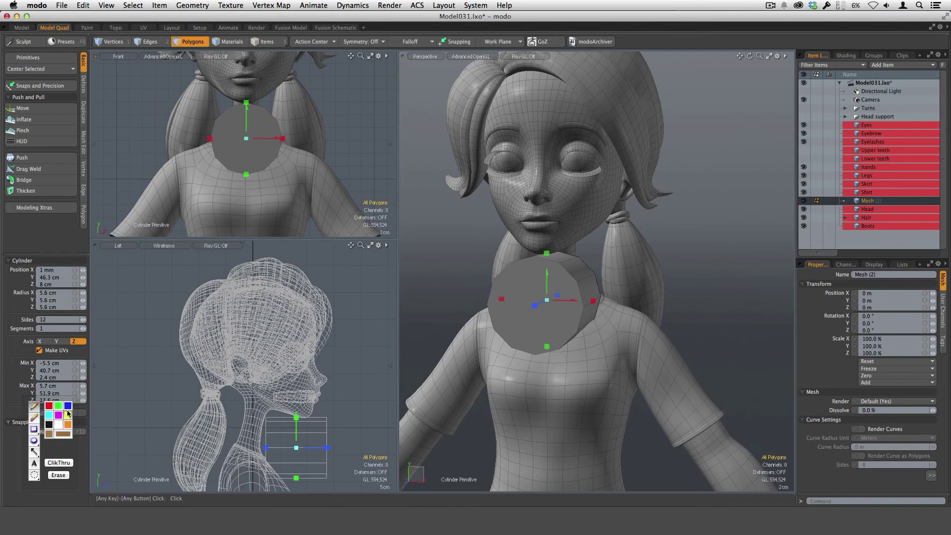
{"action": "left_click", "coordinate": [56, 341]}
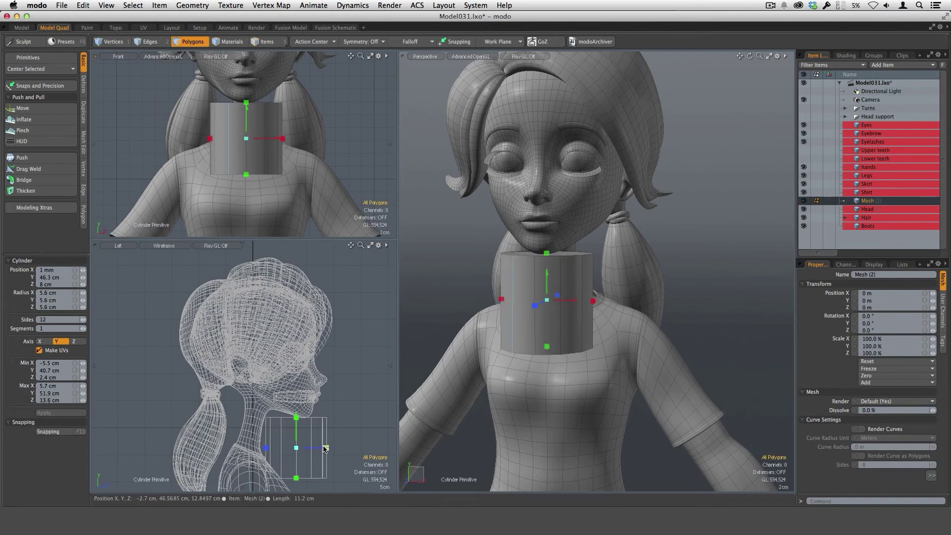
Center the cylinder around the neck, flatten it into a low collar and widen its X radius to about 7.1 cm
{"action": "left_click_drag", "start_coordinate": [325, 449], "coordinate": [348, 451], "text": "ctrl+alt"}
{"action": "left_click_drag", "start_coordinate": [336, 429], "coordinate": [250, 378], "text": "alt+shift"}
{"action": "left_click_drag", "start_coordinate": [227, 424], "coordinate": [227, 395]}
{"action": "left_click_drag", "start_coordinate": [226, 334], "coordinate": [227, 350]}
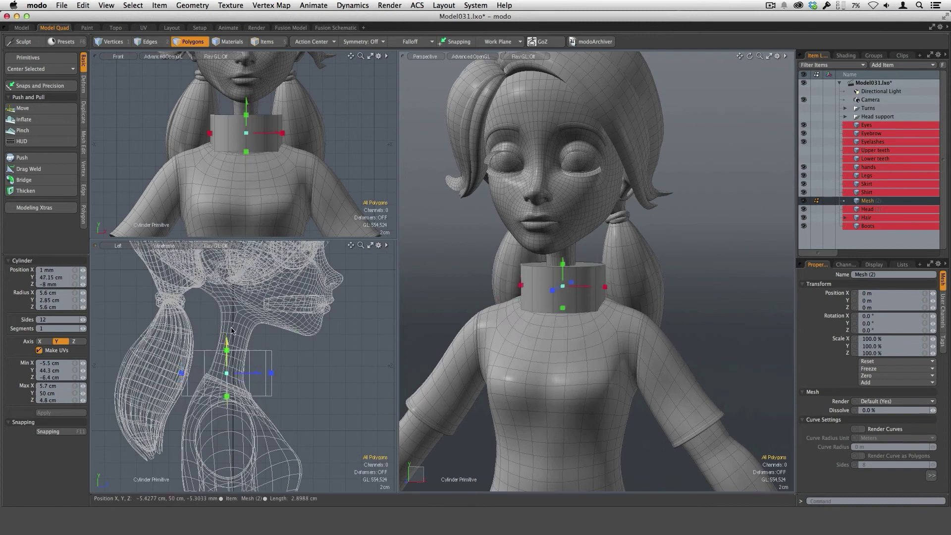
{"action": "mouse_move", "coordinate": [621, 292]}
{"action": "left_mouse_down", "text": "alt"}
{"action": "mouse_move", "coordinate": [655, 357]}
{"action": "mouse_move", "coordinate": [610, 286]}
{"action": "mouse_move", "coordinate": [620, 286]}
{"action": "left_mouse_up", "text": "alt"}
{"action": "left_click_drag", "start_coordinate": [629, 297], "coordinate": [663, 285], "text": "alt"}
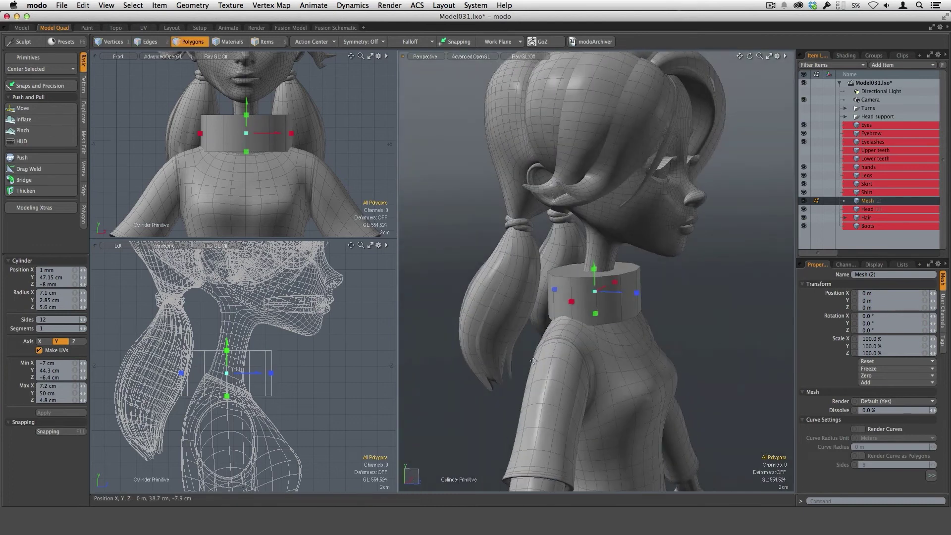
{"action": "left_click_drag", "start_coordinate": [240, 351], "coordinate": [239, 363]}
Tilt the cylinder forward with Transform to follow the slope of the neckline, and hide the Hair mesh
{"action": "left_click_drag", "start_coordinate": [690, 333], "coordinate": [562, 320], "text": "alt"}
{"action": "key", "text": "y"}
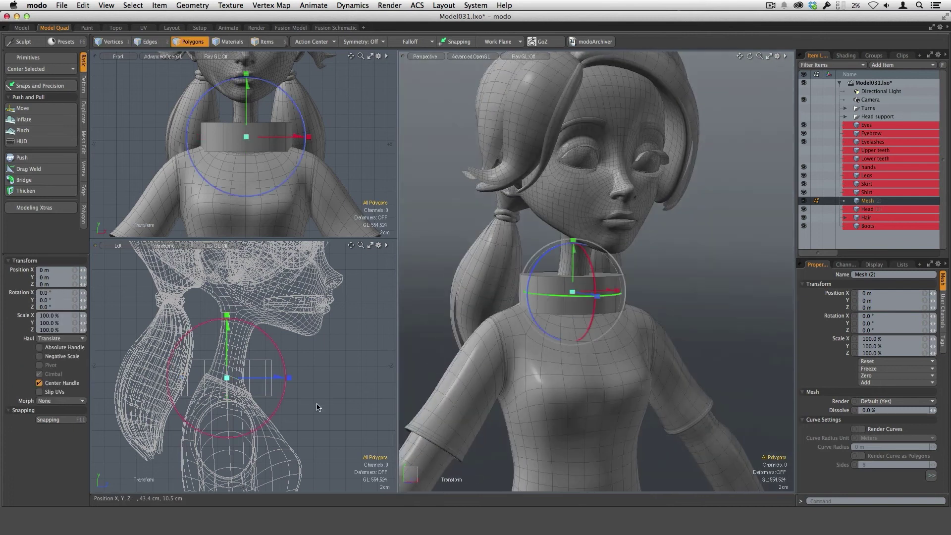
{"action": "left_click_drag", "start_coordinate": [287, 381], "coordinate": [328, 402]}
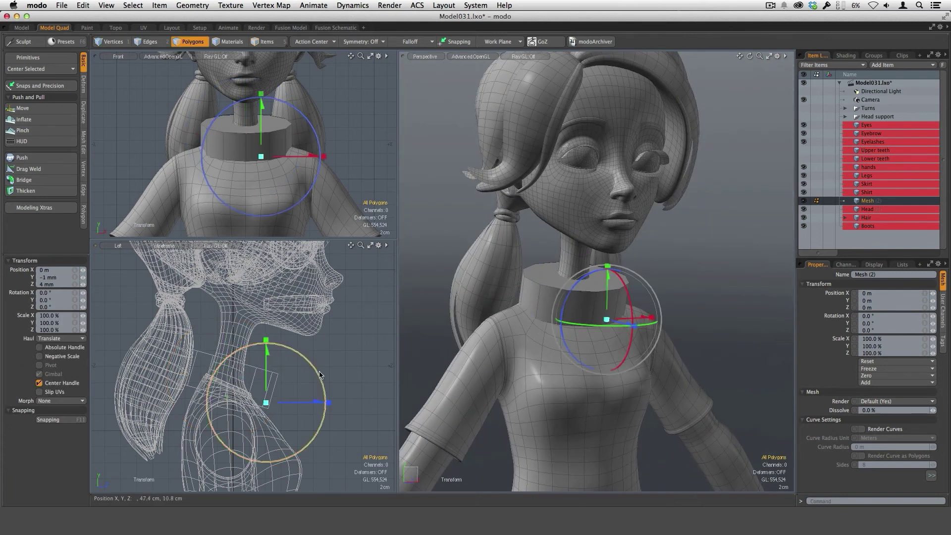
{"action": "left_click_drag", "start_coordinate": [636, 339], "coordinate": [689, 286], "text": "alt"}
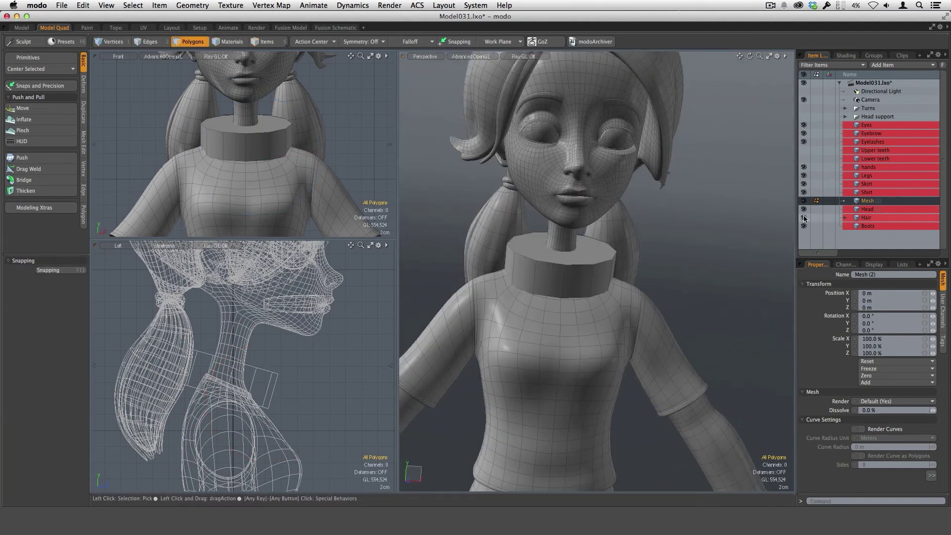
{"action": "left_click", "coordinate": [803, 217]}
{"action": "left_click_drag", "start_coordinate": [691, 294], "coordinate": [592, 313], "text": "alt"}
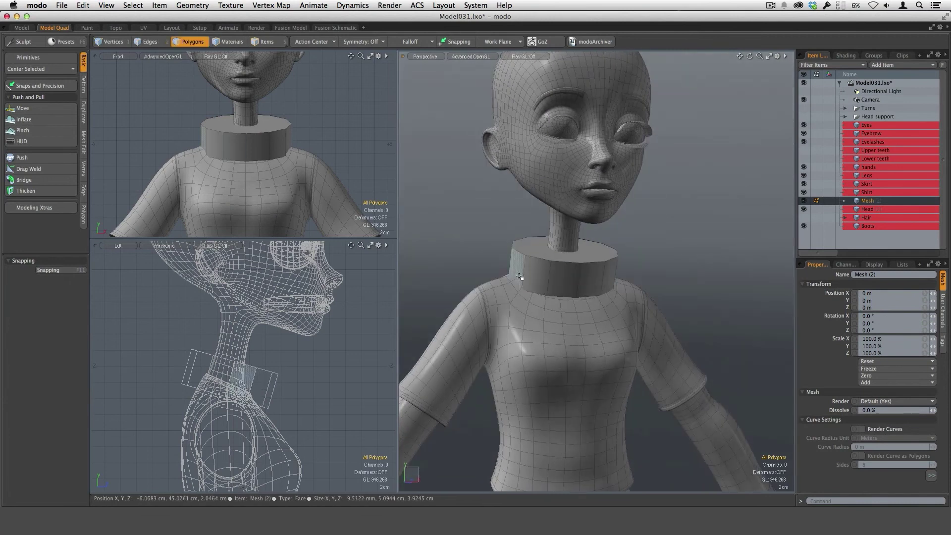
Cut five uniform horizontal loops around the collar's side wall with Loop Slice
{"action": "left_click", "coordinate": [544, 278]}
{"action": "left_click", "coordinate": [557, 286], "text": "shift"}
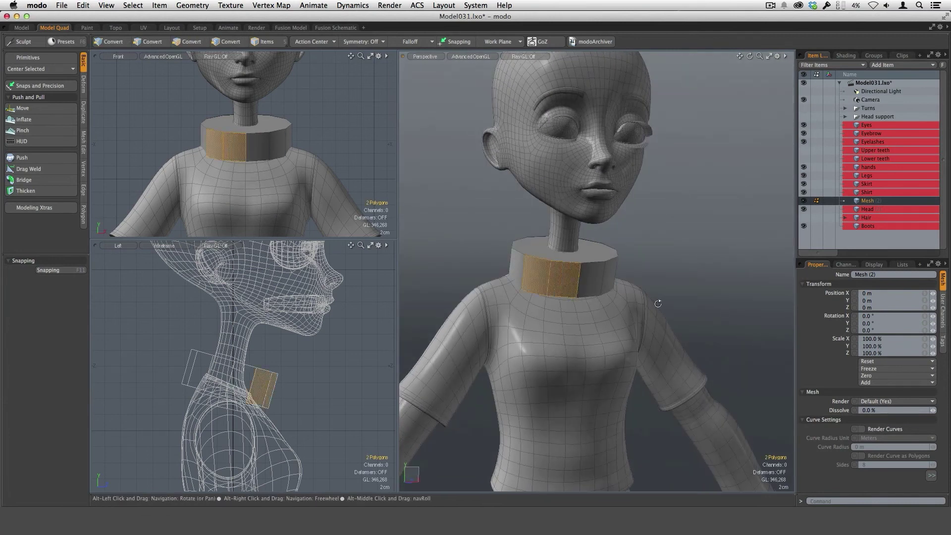
{"action": "left_click_drag", "start_coordinate": [557, 286], "coordinate": [639, 309], "text": "alt"}
{"action": "key", "text": "alt+c"}
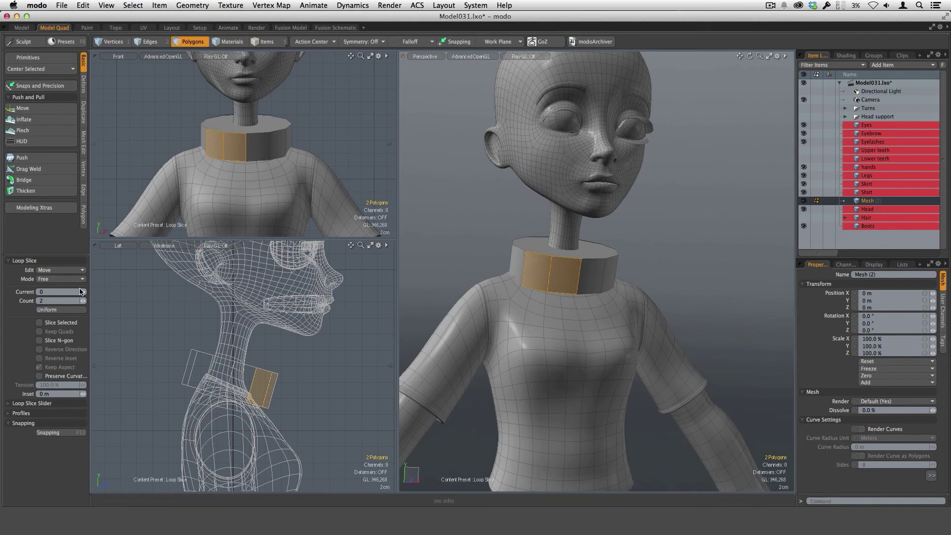
{"action": "left_click", "coordinate": [83, 280]}
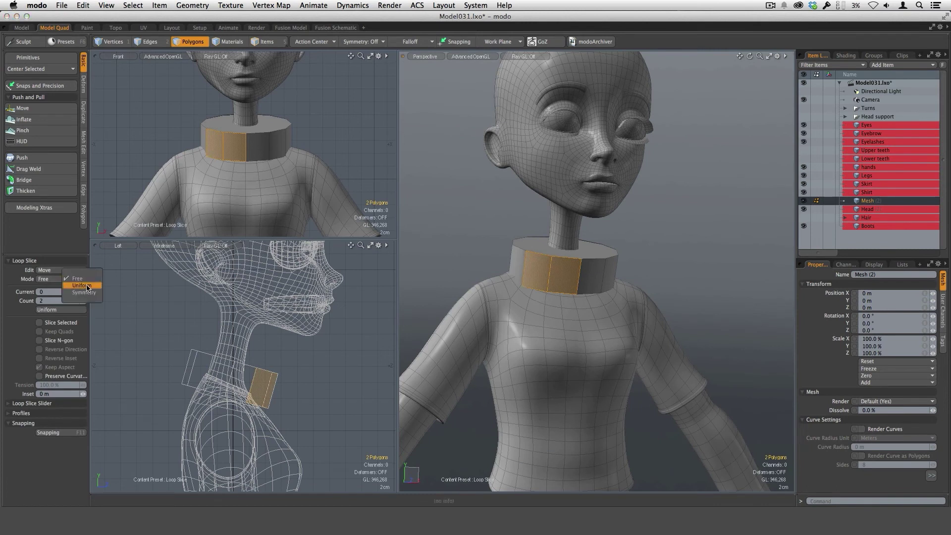
{"action": "left_click", "coordinate": [85, 288]}
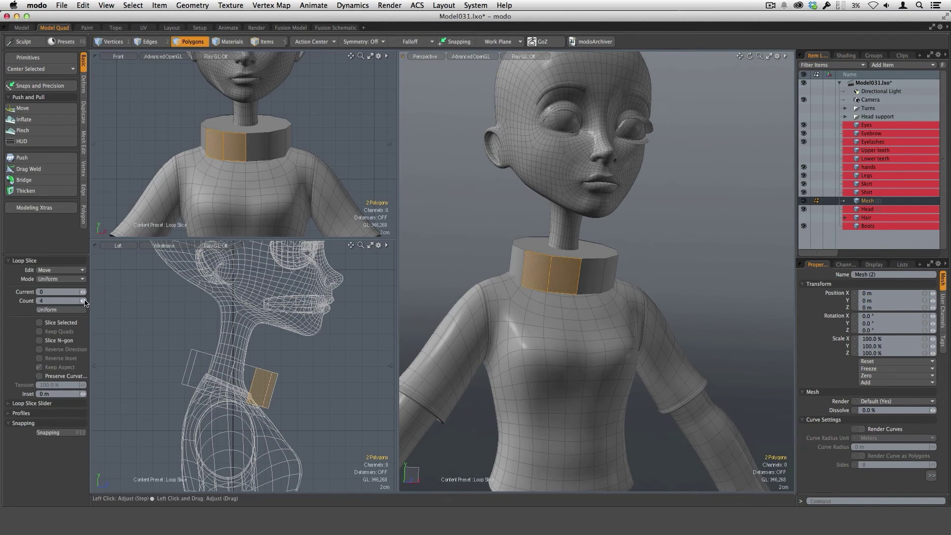
{"action": "left_click", "coordinate": [83, 299]}
{"action": "left_click", "coordinate": [577, 306]}
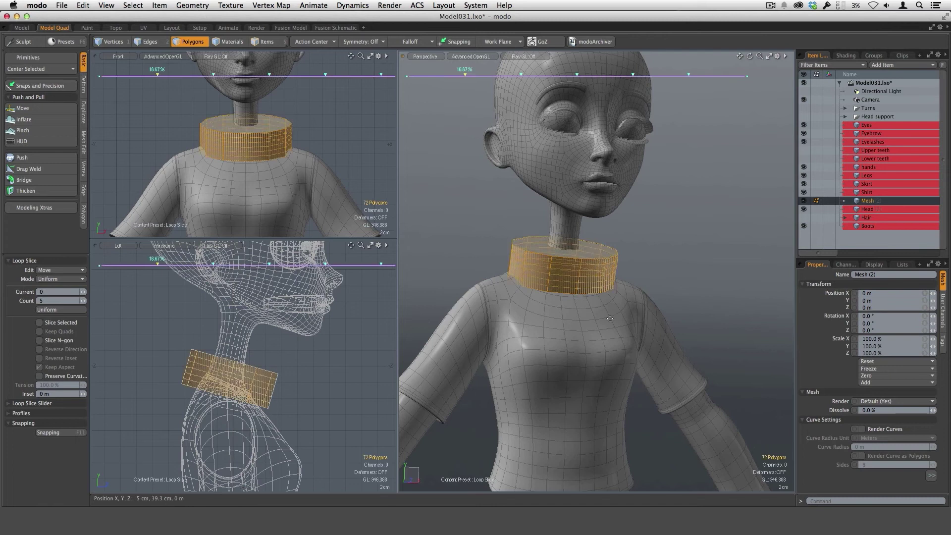
{"action": "key", "text": "q"}
{"action": "left_click", "coordinate": [671, 279]}
Push the two lower edge loops of the collar outward by about 7.5 mm to form a bulging fold
{"action": "left_click_drag", "start_coordinate": [709, 301], "coordinate": [604, 269], "text": "alt"}
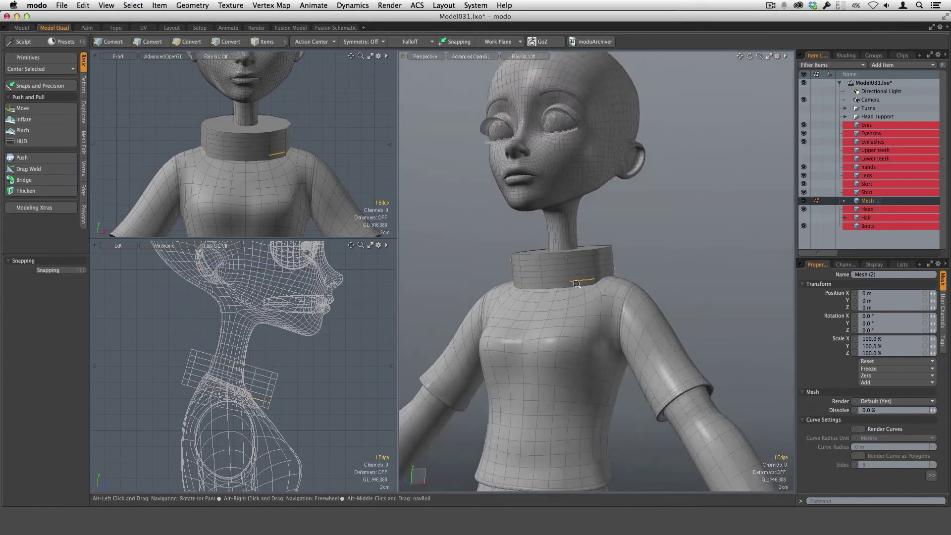
{"action": "scroll", "coordinate": [604, 269], "scroll_direction": "up", "scroll_amount": 3}
{"action": "key", "text": "2"}
{"action": "left_click_drag", "start_coordinate": [600, 321], "coordinate": [496, 304], "text": "alt"}
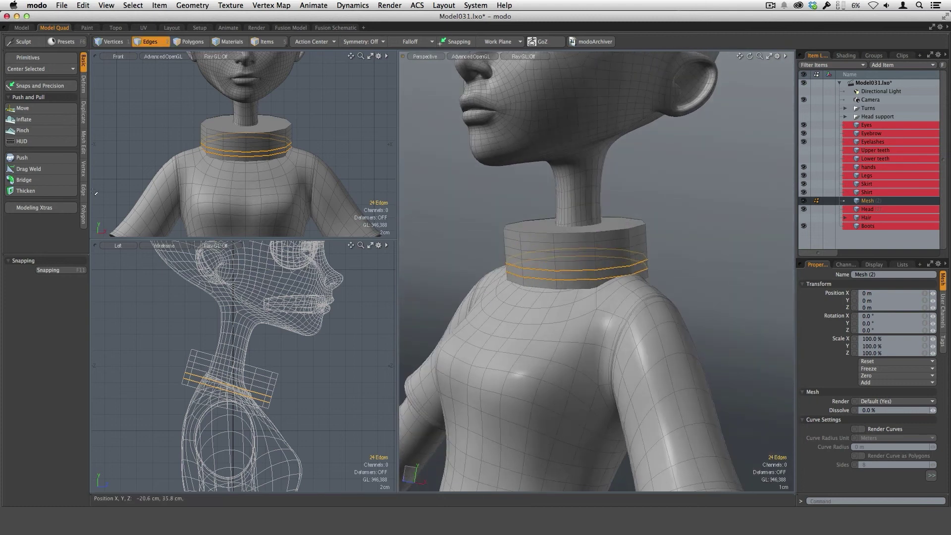
{"action": "left_click", "coordinate": [22, 157]}
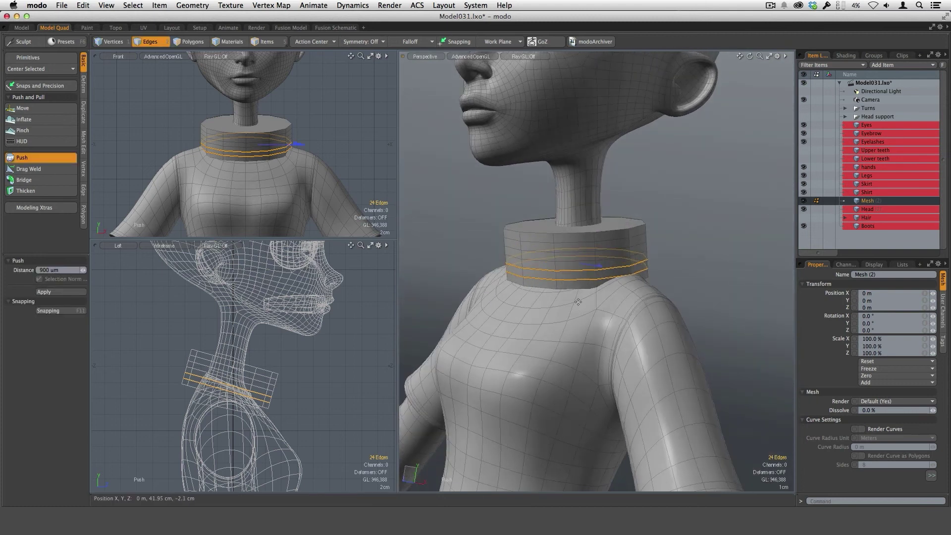
{"action": "left_click_drag", "start_coordinate": [596, 266], "coordinate": [612, 267]}
{"action": "key", "text": "Escape"}
{"action": "key", "text": "Escape"}
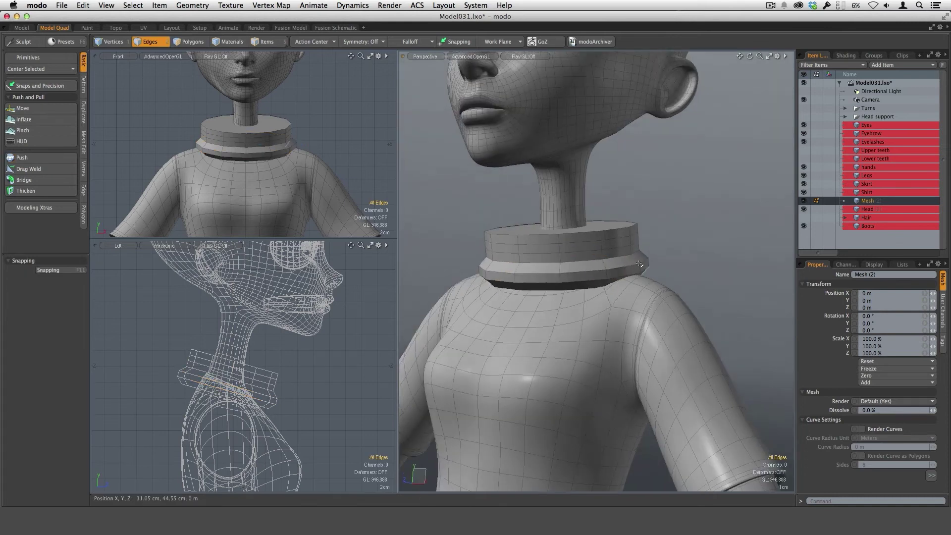
Push the two upper edge loops of the collar outward by about 6 mm to form a second fold
{"action": "double_click", "coordinate": [617, 240], "text": "shift"}
{"action": "left_click_drag", "start_coordinate": [585, 297], "coordinate": [605, 297], "text": "alt"}
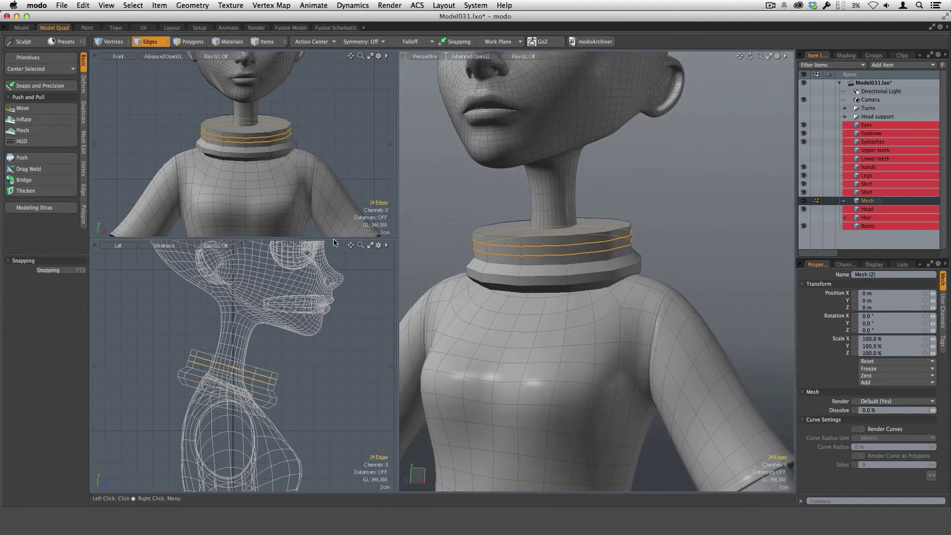
{"action": "left_click", "coordinate": [22, 158]}
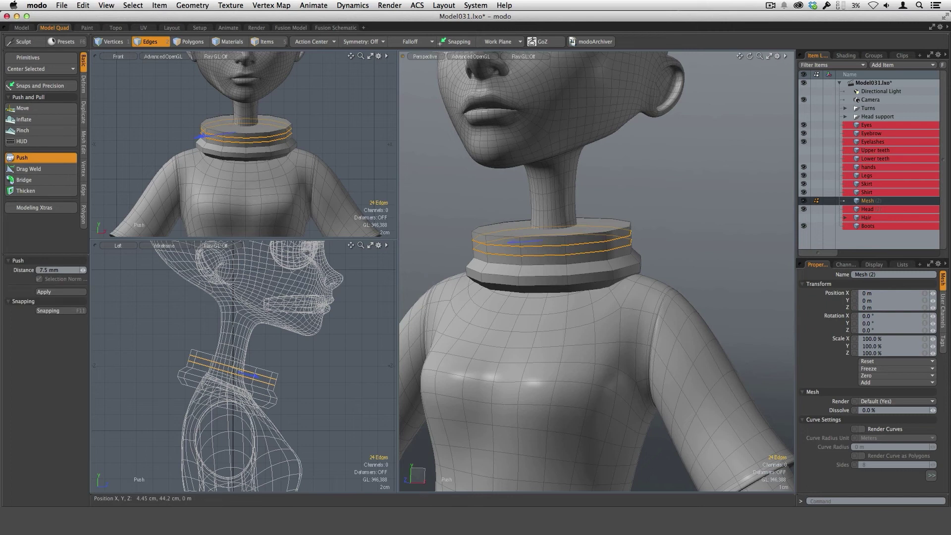
{"action": "left_click_drag", "start_coordinate": [510, 244], "coordinate": [507, 242]}
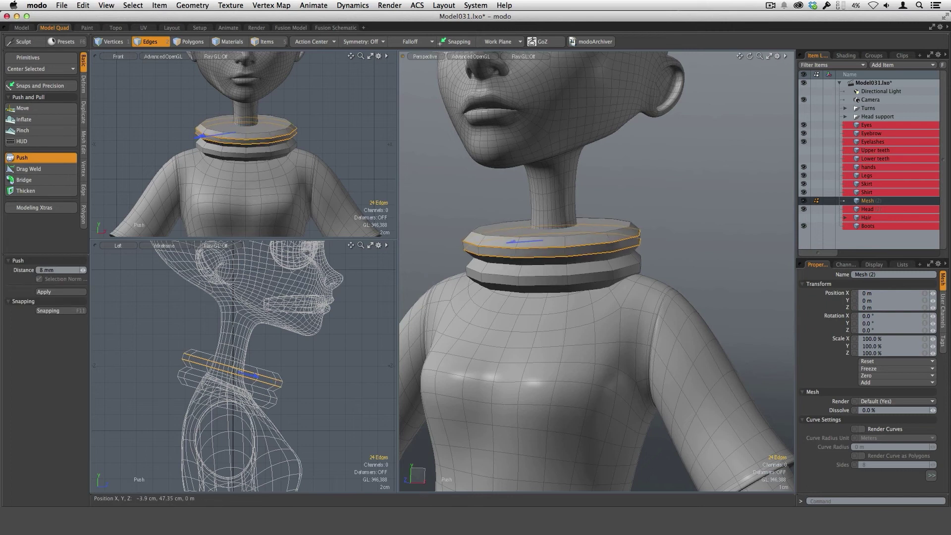
{"action": "left_click_drag", "start_coordinate": [511, 289], "coordinate": [506, 244], "text": "alt"}
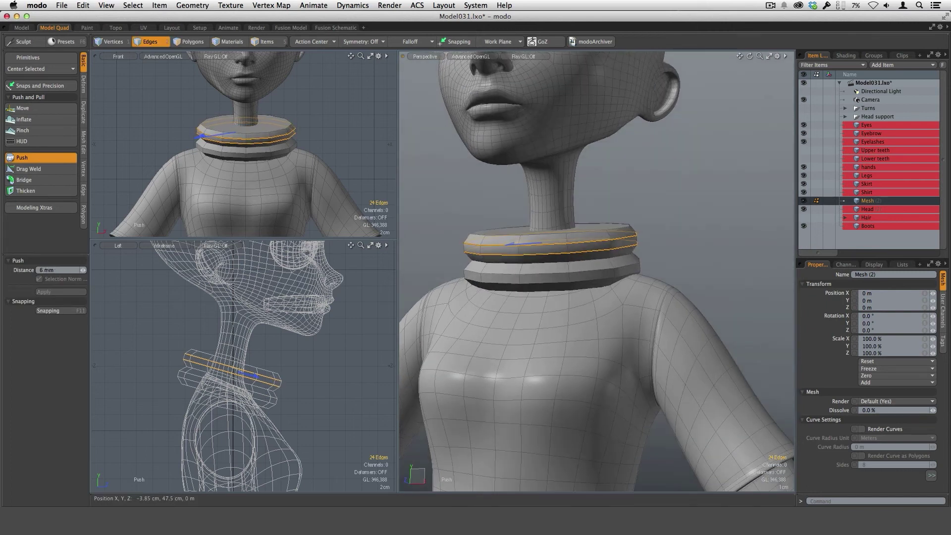
{"action": "key", "text": "q"}
{"action": "left_click", "coordinate": [663, 235]}
Pull the front of the collar's folds down into a drape with the sculpt Move brush at about size 109
{"action": "left_click_drag", "start_coordinate": [576, 297], "coordinate": [694, 275], "text": "alt"}
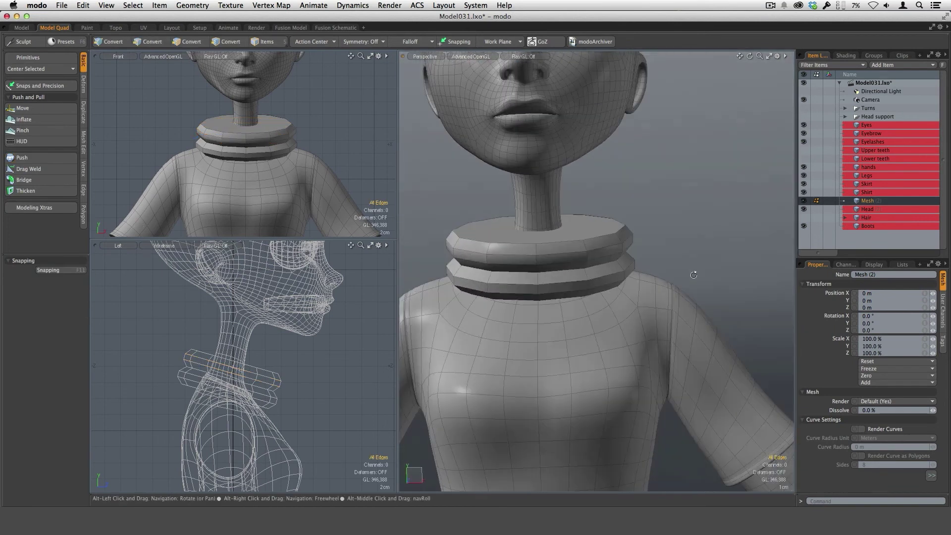
{"action": "left_click_drag", "start_coordinate": [608, 297], "coordinate": [612, 273], "text": "alt"}
{"action": "scroll", "coordinate": [623, 232], "scroll_direction": "up", "scroll_amount": 1}
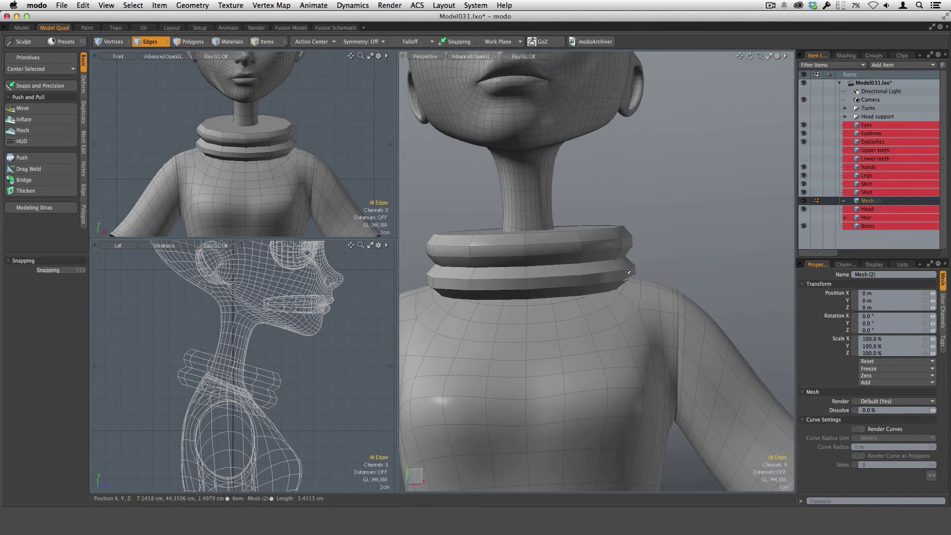
{"action": "left_click", "coordinate": [31, 108]}
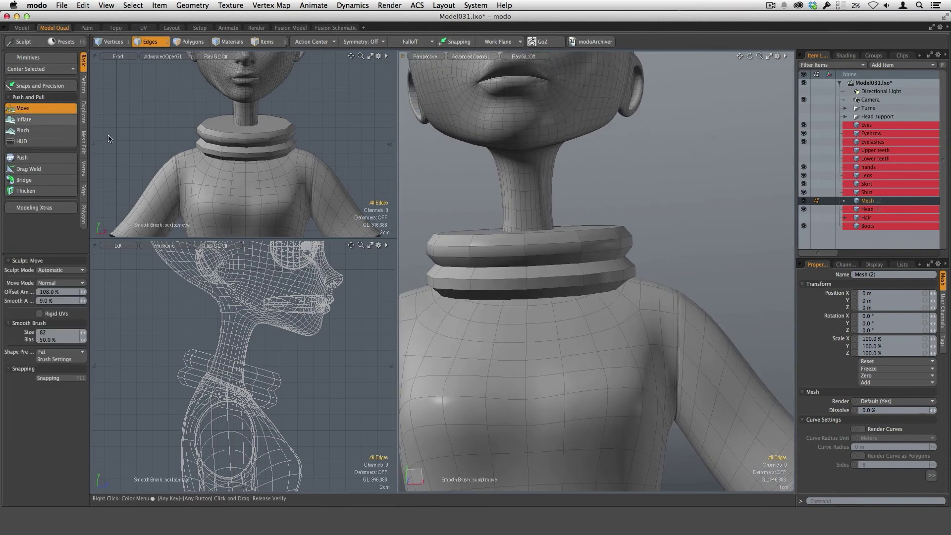
{"action": "right_click_drag", "start_coordinate": [585, 290], "coordinate": [609, 292]}
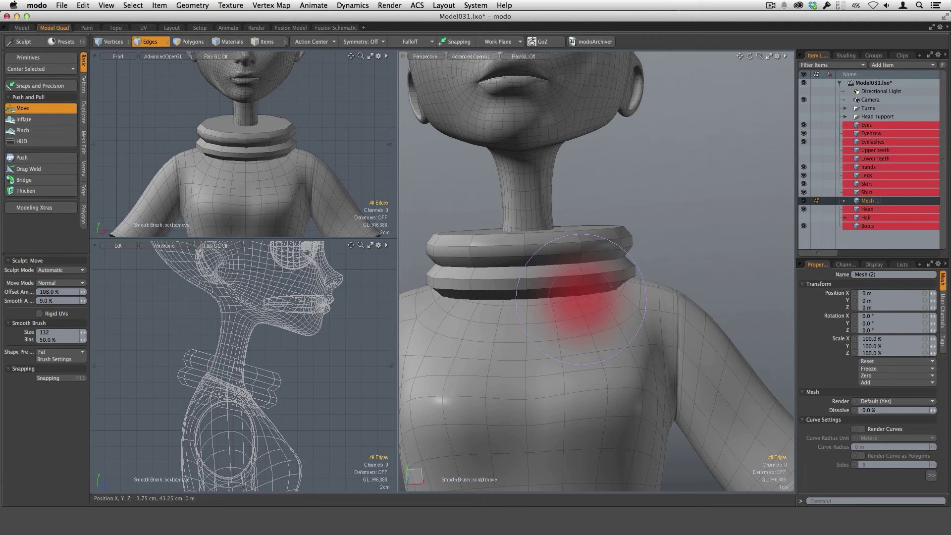
{"action": "mouse_move", "coordinate": [587, 283]}
{"action": "left_mouse_down", "text": "alt"}
{"action": "mouse_move", "coordinate": [676, 274]}
{"action": "mouse_move", "coordinate": [639, 263]}
{"action": "left_mouse_up", "text": "alt"}
{"action": "right_click_drag", "start_coordinate": [623, 271], "coordinate": [620, 271]}
{"action": "mouse_move", "coordinate": [622, 263]}
{"action": "left_mouse_down"}
{"action": "mouse_move", "coordinate": [616, 237]}
{"action": "mouse_move", "coordinate": [668, 280]}
{"action": "mouse_move", "coordinate": [604, 282]}
{"action": "mouse_move", "coordinate": [527, 303]}
{"action": "left_mouse_up"}
{"action": "mouse_move", "coordinate": [521, 269]}
{"action": "left_mouse_down"}
{"action": "mouse_move", "coordinate": [521, 306]}
{"action": "mouse_move", "coordinate": [567, 282]}
{"action": "left_mouse_up"}
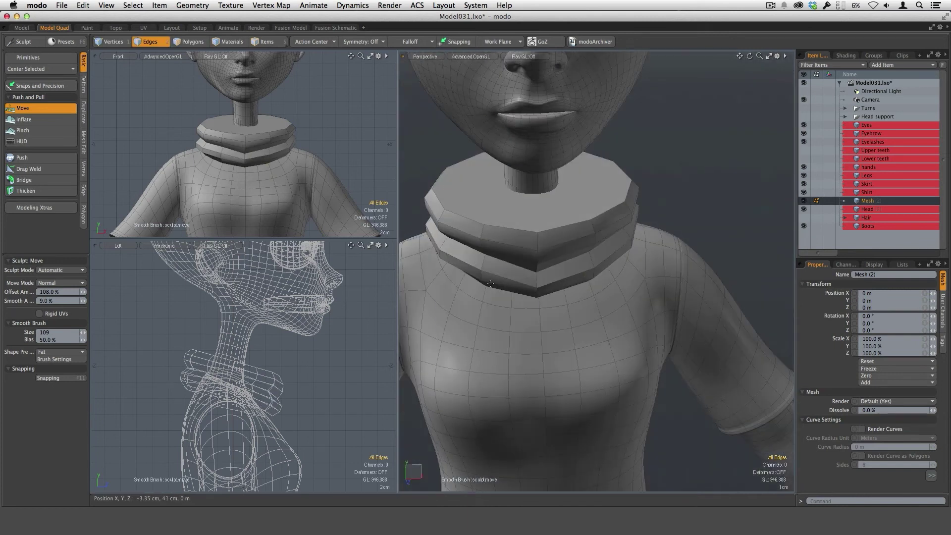
Pull the collar's lower front edge down and offset its side folds with the sculpt Move brush, reducing the size from 109 to 83
{"action": "left_click_drag", "start_coordinate": [488, 282], "coordinate": [486, 289]}
{"action": "left_click_drag", "start_coordinate": [587, 280], "coordinate": [590, 288]}
{"action": "mouse_move", "coordinate": [574, 324]}
{"action": "left_mouse_down", "text": "alt"}
{"action": "mouse_move", "coordinate": [556, 356]}
{"action": "mouse_move", "coordinate": [556, 213]}
{"action": "left_mouse_up", "text": "alt"}
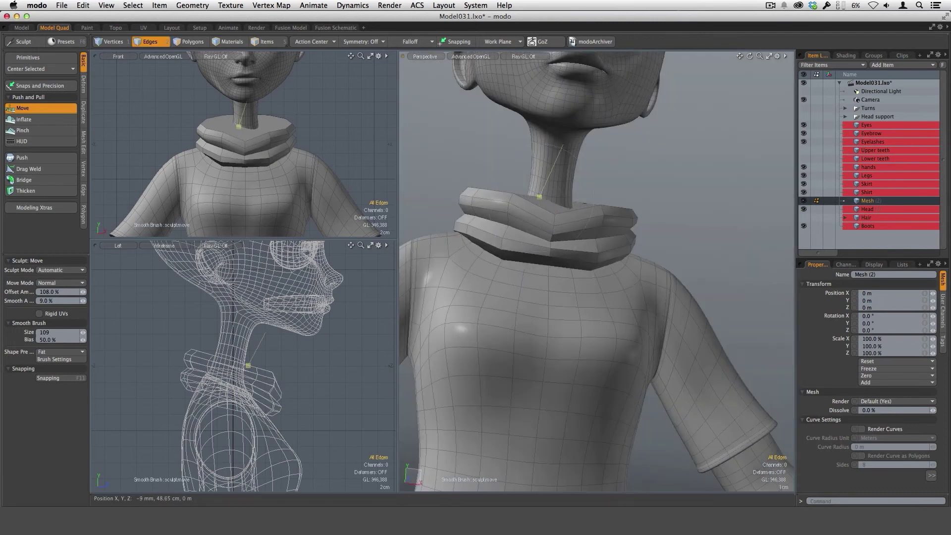
{"action": "left_click_drag", "start_coordinate": [488, 223], "coordinate": [594, 269], "text": "alt"}
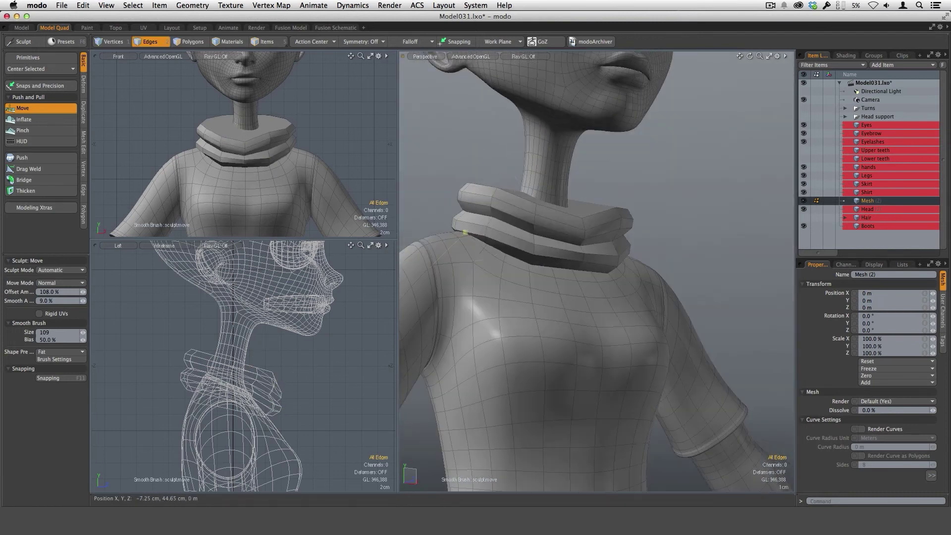
{"action": "left_click_drag", "start_coordinate": [468, 231], "coordinate": [539, 249], "text": "alt"}
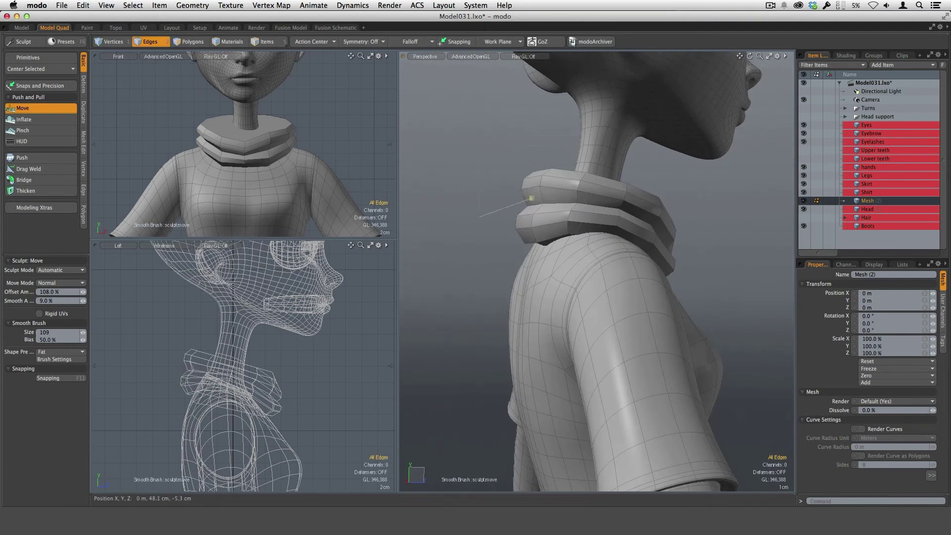
{"action": "left_click_drag", "start_coordinate": [545, 186], "coordinate": [596, 228], "text": "alt"}
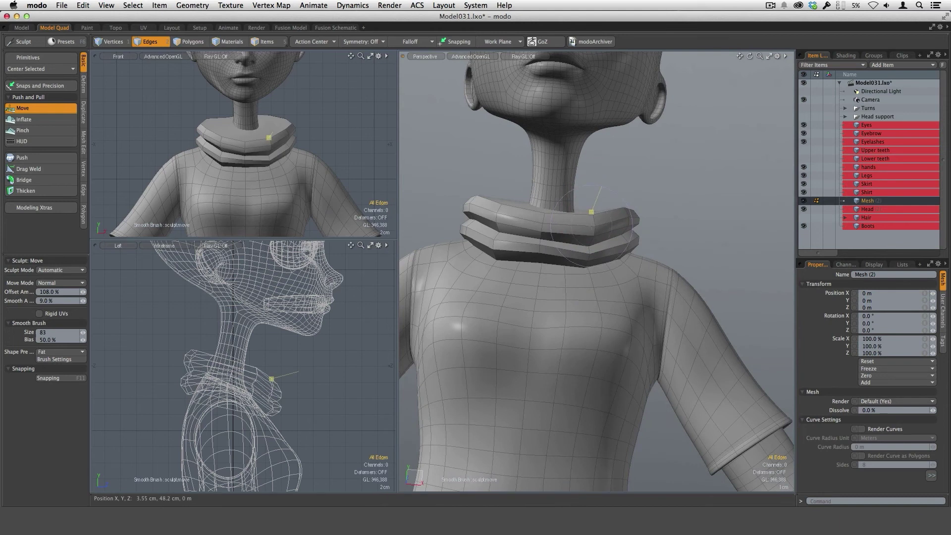
{"action": "left_click_drag", "start_coordinate": [591, 225], "coordinate": [606, 228], "text": "alt"}
Reshape the back of the collar with the Move brush at size 140 and pull the front point lower at size 84
{"action": "mouse_move", "coordinate": [495, 215]}
{"action": "left_mouse_down"}
{"action": "mouse_move", "coordinate": [506, 240]}
{"action": "mouse_move", "coordinate": [479, 207]}
{"action": "mouse_move", "coordinate": [510, 204]}
{"action": "mouse_move", "coordinate": [538, 225]}
{"action": "mouse_move", "coordinate": [546, 275]}
{"action": "mouse_move", "coordinate": [579, 276]}
{"action": "mouse_move", "coordinate": [575, 226]}
{"action": "mouse_move", "coordinate": [537, 253]}
{"action": "left_mouse_up"}
{"action": "mouse_move", "coordinate": [713, 255]}
{"action": "left_mouse_down", "text": "alt"}
{"action": "mouse_move", "coordinate": [648, 241]}
{"action": "mouse_move", "coordinate": [628, 223]}
{"action": "left_mouse_up", "text": "alt"}
{"action": "right_click_drag", "start_coordinate": [616, 201], "coordinate": [644, 200]}
{"action": "left_click_drag", "start_coordinate": [643, 197], "coordinate": [603, 238]}
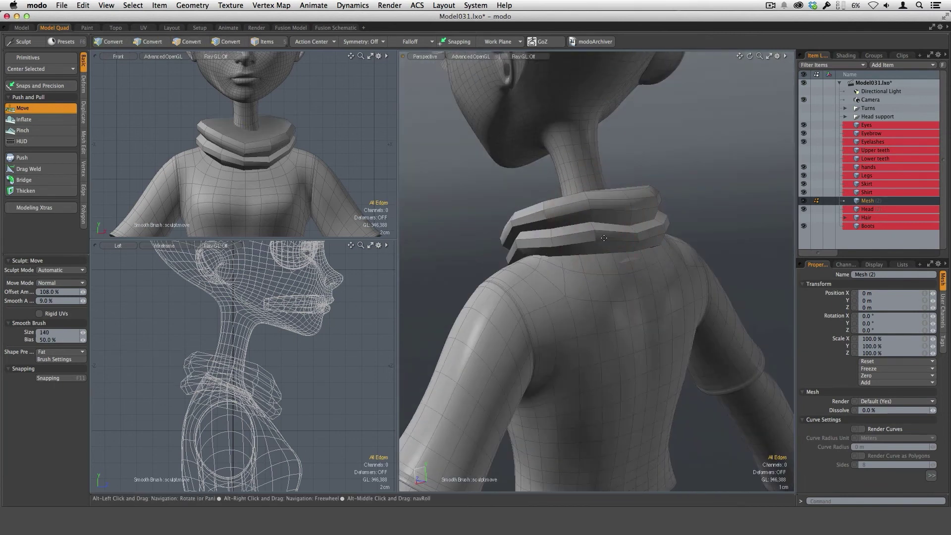
{"action": "right_click_drag", "start_coordinate": [602, 215], "coordinate": [581, 215]}
{"action": "left_click_drag", "start_coordinate": [588, 197], "coordinate": [590, 205]}
{"action": "mouse_move", "coordinate": [643, 277]}
{"action": "left_mouse_down", "text": "alt"}
{"action": "mouse_move", "coordinate": [536, 246]}
{"action": "mouse_move", "coordinate": [615, 206]}
{"action": "mouse_move", "coordinate": [623, 237]}
{"action": "mouse_move", "coordinate": [632, 205]}
{"action": "mouse_move", "coordinate": [601, 347]}
{"action": "mouse_move", "coordinate": [586, 337]}
{"action": "left_mouse_up", "text": "alt"}
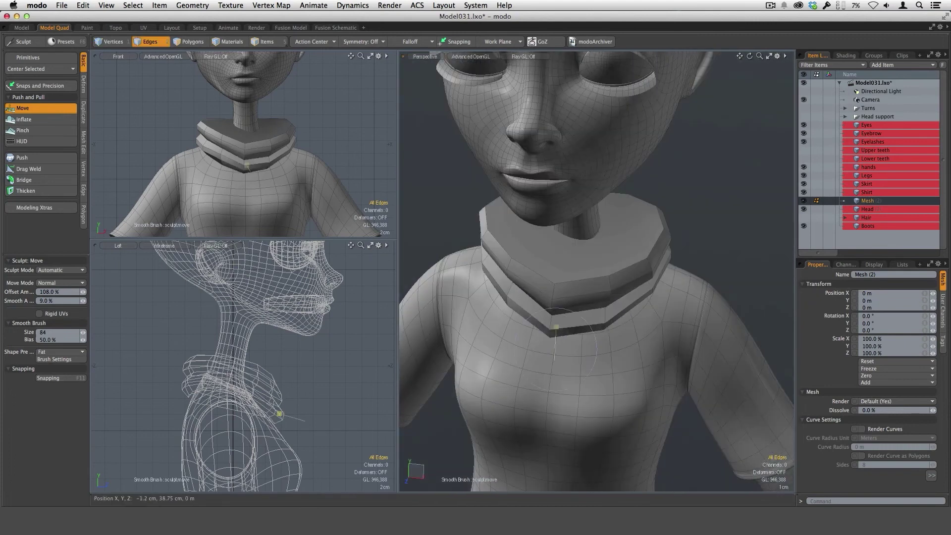
Shape the front folds of the collar unevenly with the Move brush at sizes 84 to 103
{"action": "left_click_drag", "start_coordinate": [516, 322], "coordinate": [520, 295], "text": "alt"}
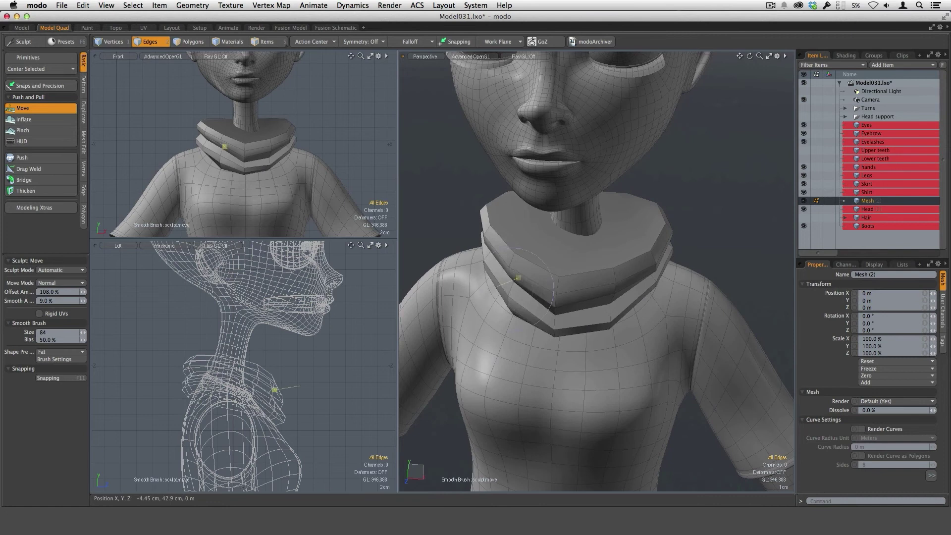
{"action": "left_click_drag", "start_coordinate": [637, 313], "coordinate": [628, 304], "text": "alt"}
{"action": "right_click_drag", "start_coordinate": [591, 280], "coordinate": [579, 281]}
{"action": "mouse_move", "coordinate": [610, 301]}
{"action": "left_mouse_down", "text": "alt"}
{"action": "mouse_move", "coordinate": [526, 278]}
{"action": "mouse_move", "coordinate": [585, 224]}
{"action": "left_mouse_up", "text": "alt"}
{"action": "right_click_drag", "start_coordinate": [601, 236], "coordinate": [597, 236]}
{"action": "mouse_move", "coordinate": [597, 236]}
{"action": "left_mouse_down", "text": "alt"}
{"action": "mouse_move", "coordinate": [627, 233]}
{"action": "mouse_move", "coordinate": [647, 253]}
{"action": "left_mouse_up", "text": "alt"}
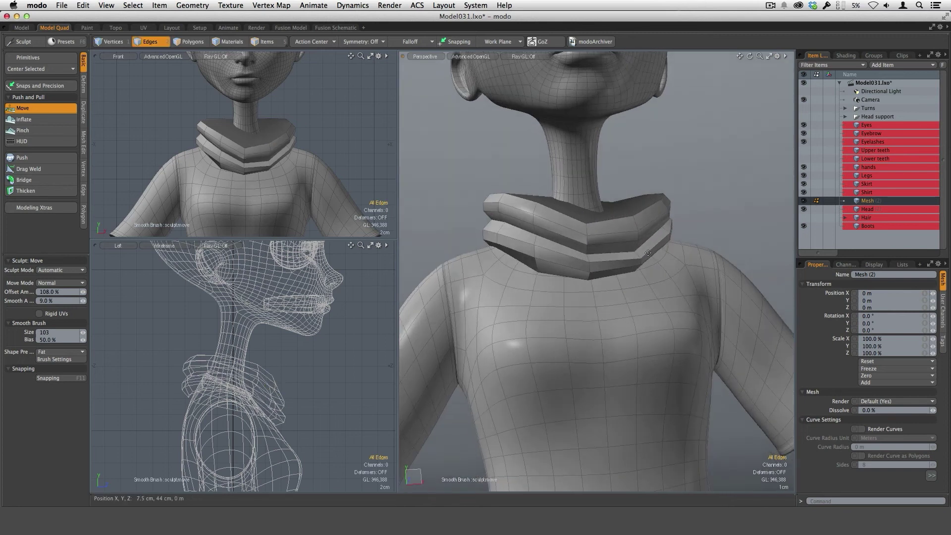
Adjust the folds around the collar's back and sides with the Move brush at size 97, reducing it to 71
{"action": "right_click_drag", "start_coordinate": [550, 264], "coordinate": [546, 264]}
{"action": "mouse_move", "coordinate": [545, 264]}
{"action": "left_mouse_down", "text": "alt"}
{"action": "mouse_move", "coordinate": [537, 245]}
{"action": "mouse_move", "coordinate": [660, 251]}
{"action": "mouse_move", "coordinate": [602, 268]}
{"action": "mouse_move", "coordinate": [611, 261]}
{"action": "mouse_move", "coordinate": [570, 258]}
{"action": "left_mouse_up", "text": "alt"}
{"action": "mouse_move", "coordinate": [569, 258]}
{"action": "left_mouse_down", "text": "alt"}
{"action": "mouse_move", "coordinate": [611, 249]}
{"action": "mouse_move", "coordinate": [577, 246]}
{"action": "left_mouse_up", "text": "alt"}
{"action": "left_click_drag", "start_coordinate": [556, 285], "coordinate": [570, 275], "text": "alt"}
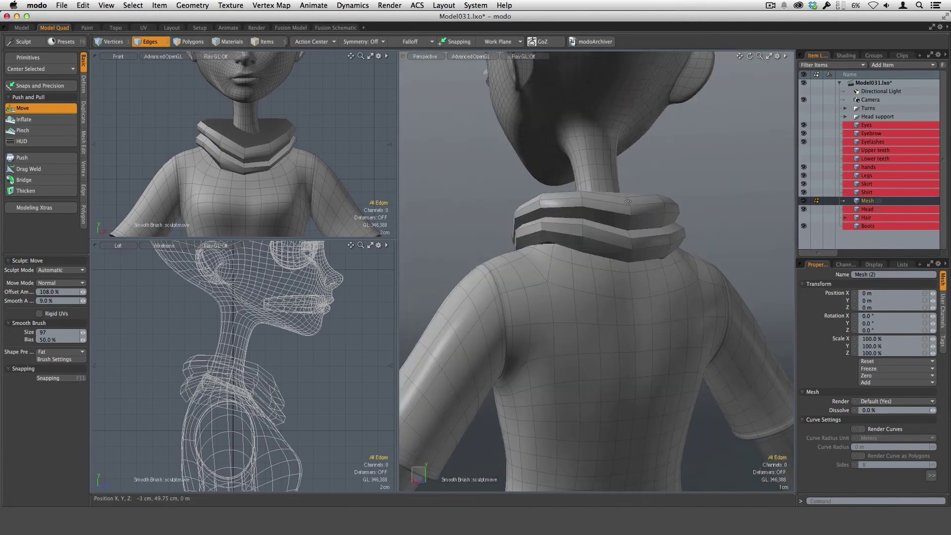
{"action": "left_click_drag", "start_coordinate": [551, 238], "coordinate": [591, 277], "text": "alt"}
{"action": "left_click_drag", "start_coordinate": [563, 240], "coordinate": [515, 214], "text": "alt"}
{"action": "right_click_drag", "start_coordinate": [501, 217], "coordinate": [488, 216]}
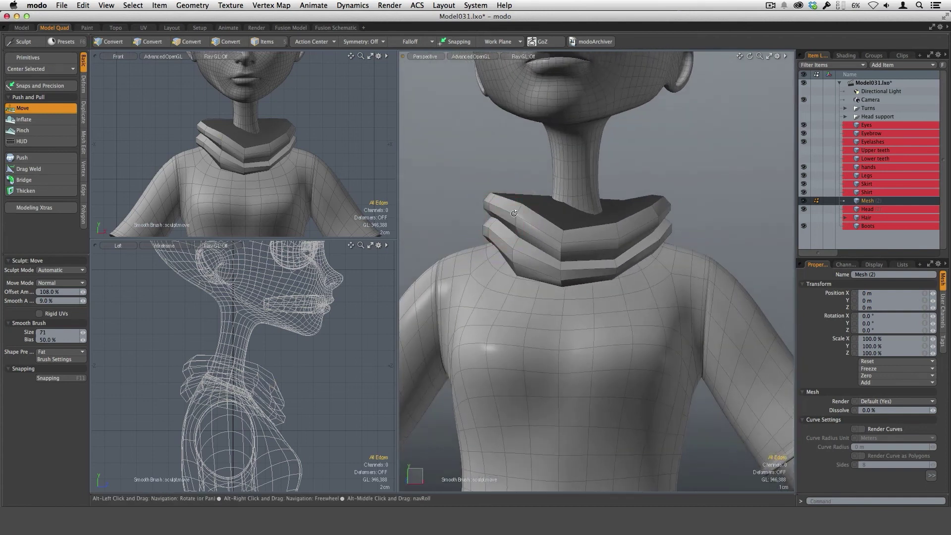
Refine the creases between the upper and lower folds along the collar's sides with the Move brush at size 36
{"action": "mouse_move", "coordinate": [488, 201]}
{"action": "left_mouse_down", "text": "alt"}
{"action": "mouse_move", "coordinate": [502, 239]}
{"action": "mouse_move", "coordinate": [591, 233]}
{"action": "left_mouse_up", "text": "alt"}
{"action": "right_click_drag", "start_coordinate": [591, 233], "coordinate": [574, 233]}
{"action": "mouse_move", "coordinate": [591, 238]}
{"action": "left_mouse_down", "text": "alt"}
{"action": "mouse_move", "coordinate": [637, 253]}
{"action": "mouse_move", "coordinate": [642, 270]}
{"action": "mouse_move", "coordinate": [606, 215]}
{"action": "mouse_move", "coordinate": [637, 209]}
{"action": "mouse_move", "coordinate": [675, 175]}
{"action": "left_mouse_up", "text": "alt"}
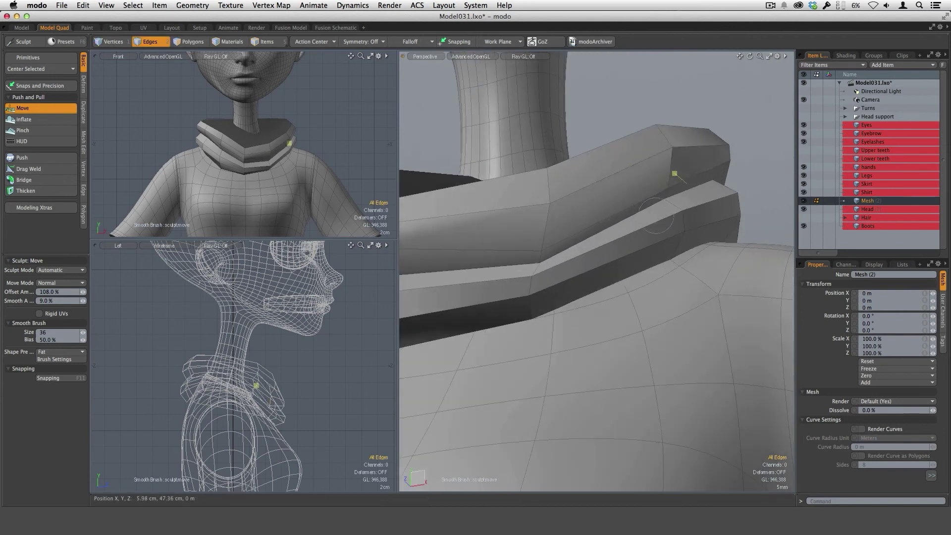
{"action": "left_click_drag", "start_coordinate": [655, 217], "coordinate": [723, 135], "text": "alt"}
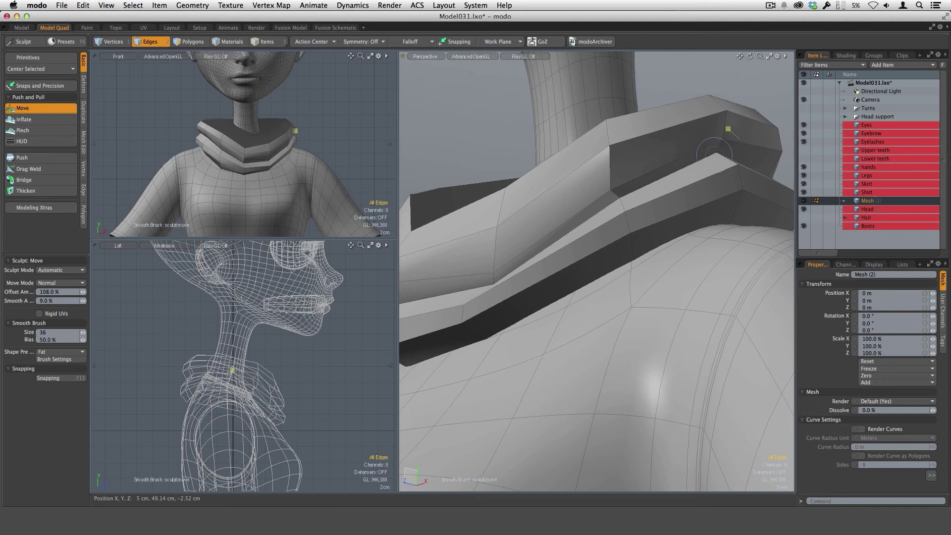
{"action": "left_click_drag", "start_coordinate": [711, 210], "coordinate": [563, 223], "text": "ctrl+alt"}
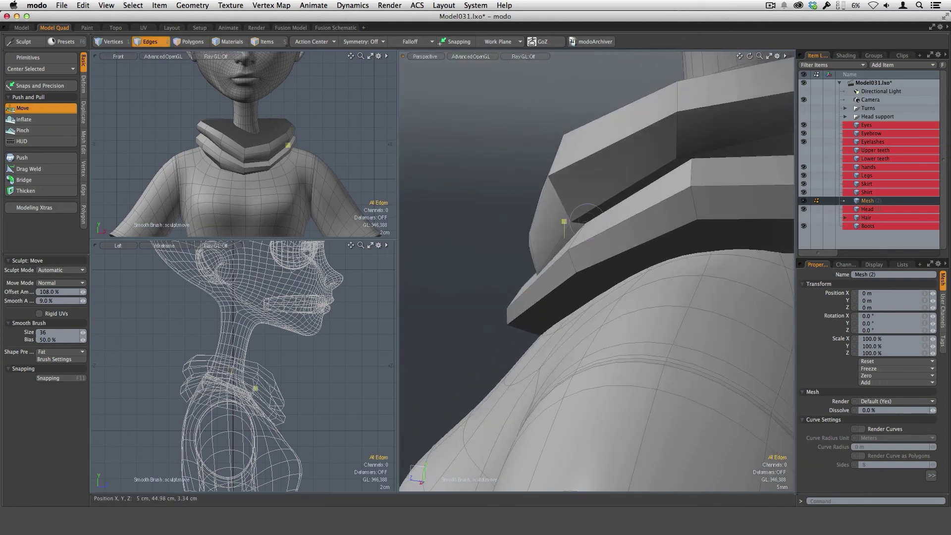
{"action": "left_click_drag", "start_coordinate": [637, 251], "coordinate": [640, 223], "text": "alt"}
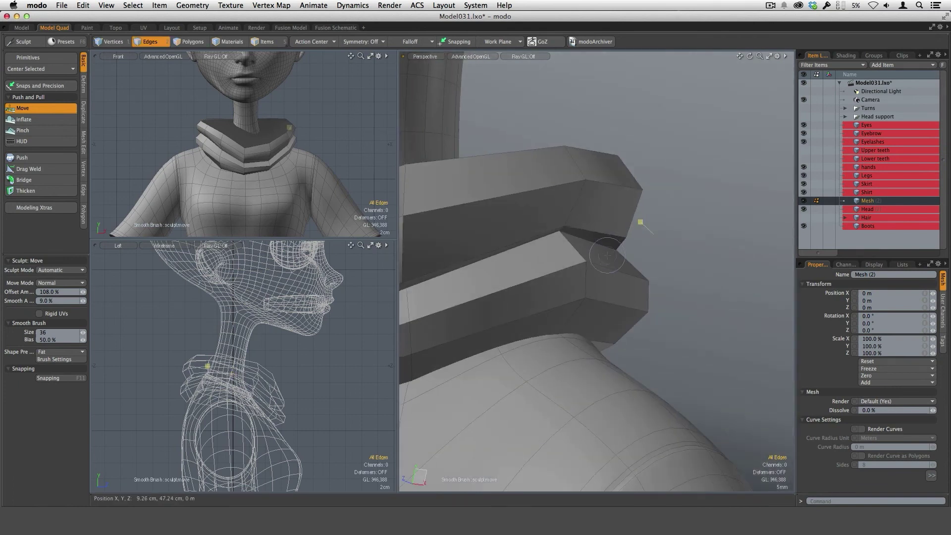
{"action": "left_click_drag", "start_coordinate": [660, 292], "coordinate": [580, 286], "text": "ctrl+alt"}
{"action": "left_click_drag", "start_coordinate": [584, 240], "coordinate": [602, 277], "text": "alt"}
Preview the collar with subdivision smoothing from the front and return it to the faceted polygon cage
{"action": "key", "text": "Tab"}
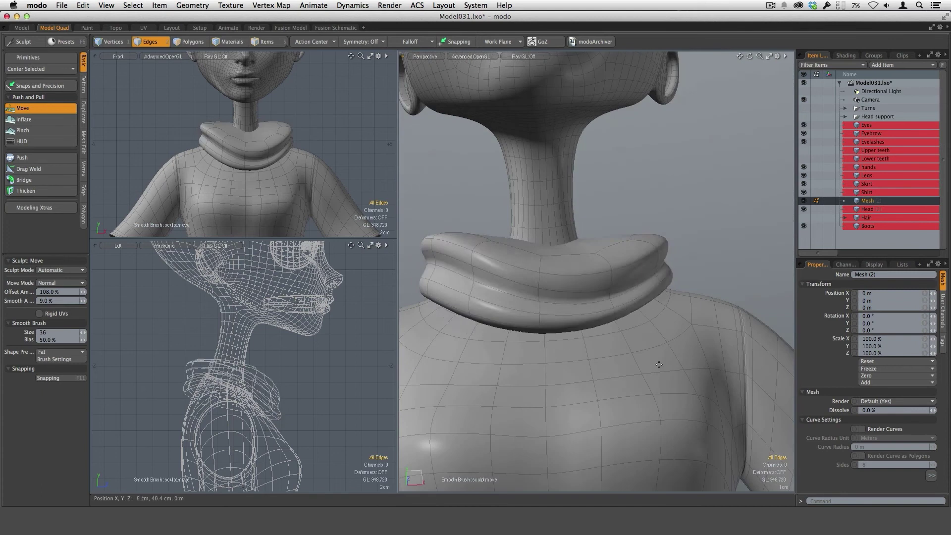
{"action": "left_click_drag", "start_coordinate": [632, 339], "coordinate": [605, 372], "text": "ctrl+alt"}
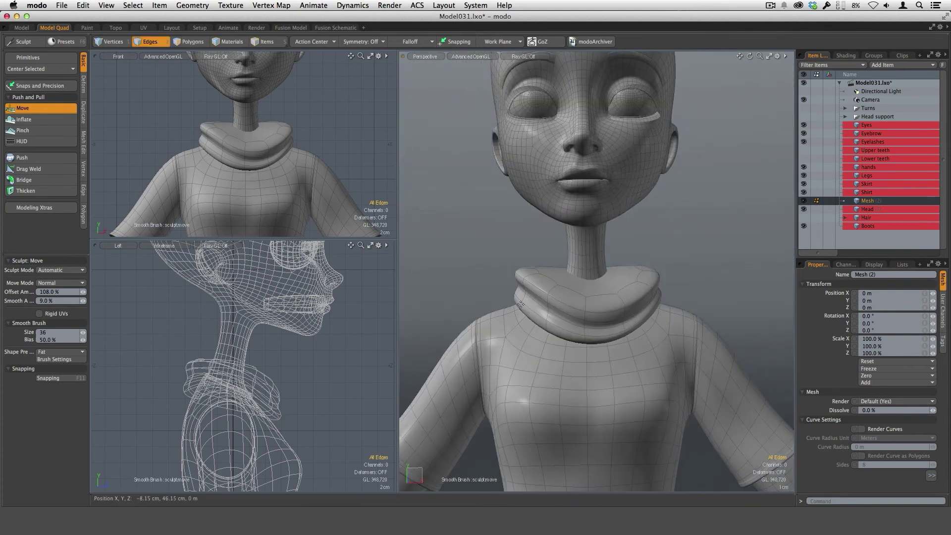
{"action": "left_click_drag", "start_coordinate": [521, 304], "coordinate": [499, 339], "text": "alt"}
{"action": "key", "text": "Tab"}
Vary the collar's front and side creases with the Move brush at sizes between 53 and 87
{"action": "right_click_drag", "start_coordinate": [503, 343], "coordinate": [495, 343]}
{"action": "left_click_drag", "start_coordinate": [495, 343], "coordinate": [510, 357], "text": "alt"}
{"action": "right_click_drag", "start_coordinate": [501, 358], "coordinate": [510, 358]}
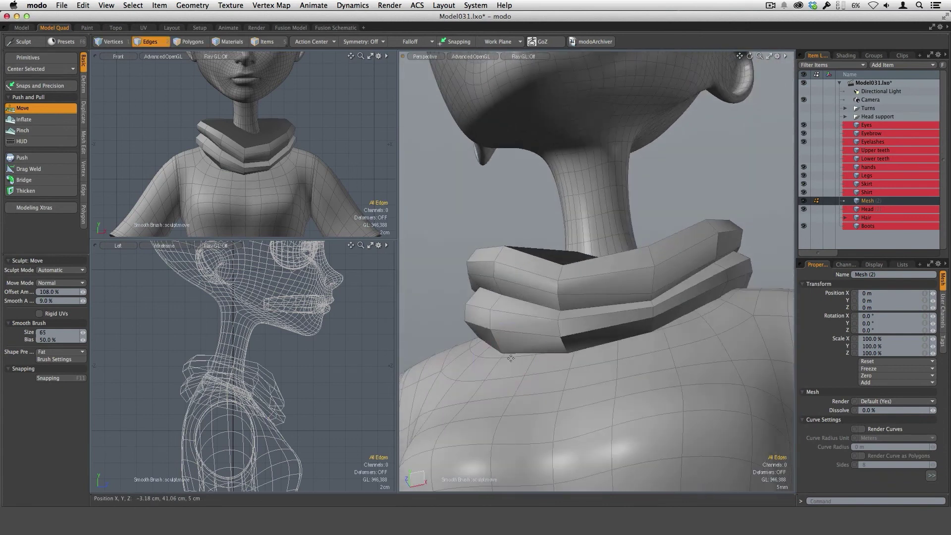
{"action": "mouse_move", "coordinate": [501, 351]}
{"action": "left_mouse_down", "text": "alt"}
{"action": "mouse_move", "coordinate": [717, 273]}
{"action": "mouse_move", "coordinate": [649, 303]}
{"action": "left_mouse_up", "text": "alt"}
{"action": "right_click_drag", "start_coordinate": [618, 318], "coordinate": [621, 319]}
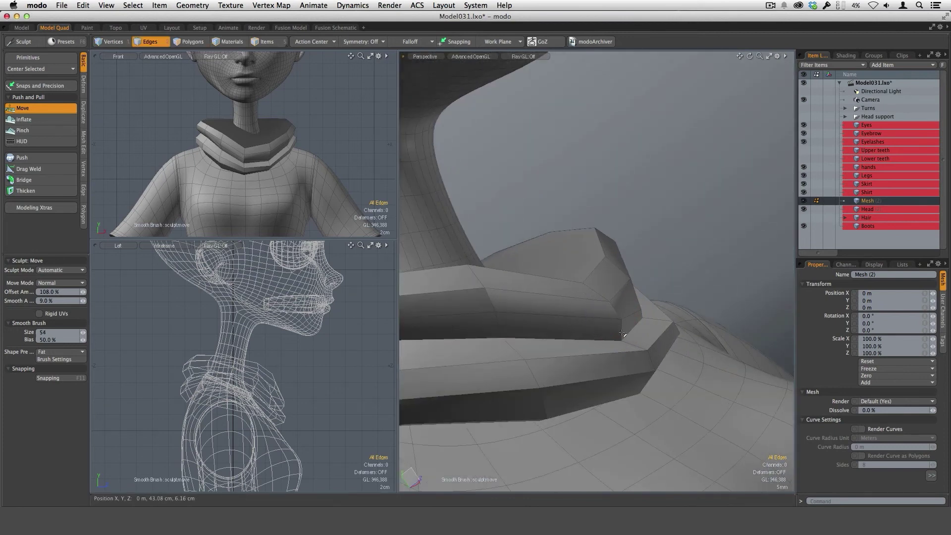
{"action": "left_click_drag", "start_coordinate": [623, 320], "coordinate": [573, 338], "text": "alt"}
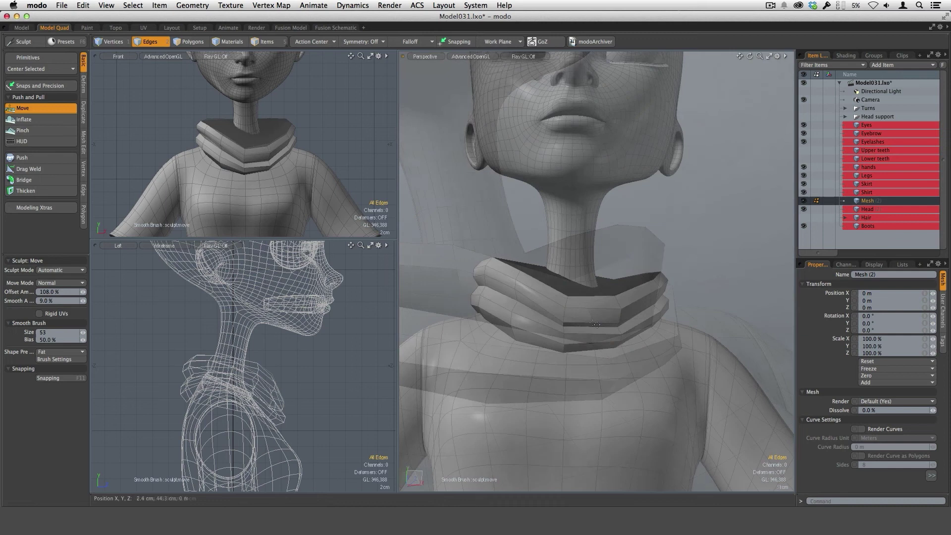
{"action": "right_click_drag", "start_coordinate": [573, 339], "coordinate": [589, 338]}
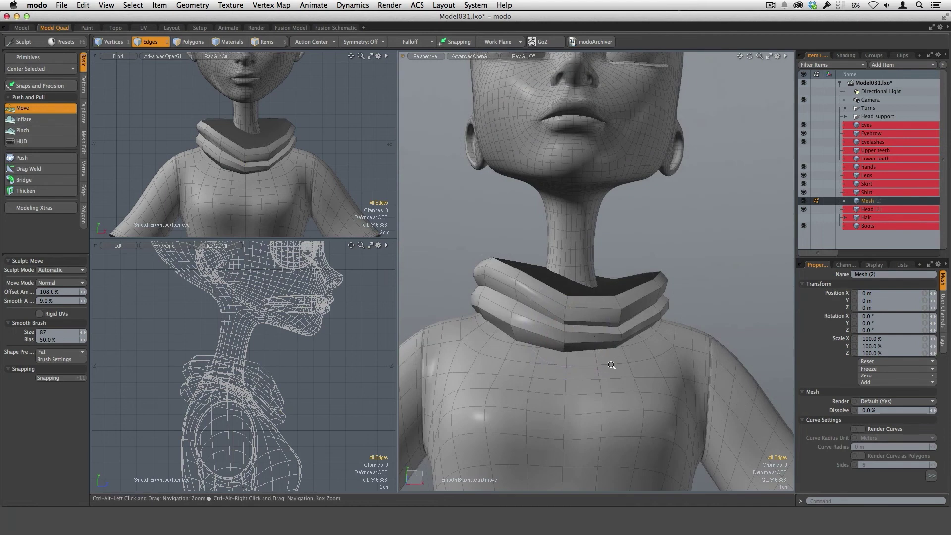
Isolate the collar mesh in the perspective view and delete its top cap polygon
{"action": "mouse_move", "coordinate": [611, 365]}
{"action": "left_mouse_down", "text": "ctrl+alt"}
{"action": "mouse_move", "coordinate": [597, 342]}
{"action": "mouse_move", "coordinate": [602, 361]}
{"action": "mouse_move", "coordinate": [643, 308]}
{"action": "left_mouse_up", "text": "ctrl+alt"}
{"action": "key", "text": "q"}
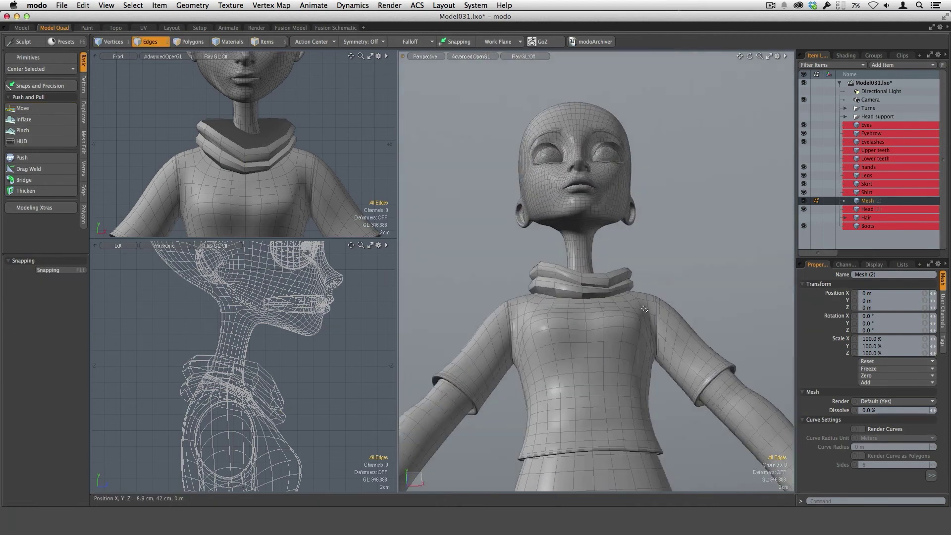
{"action": "key", "text": "i"}
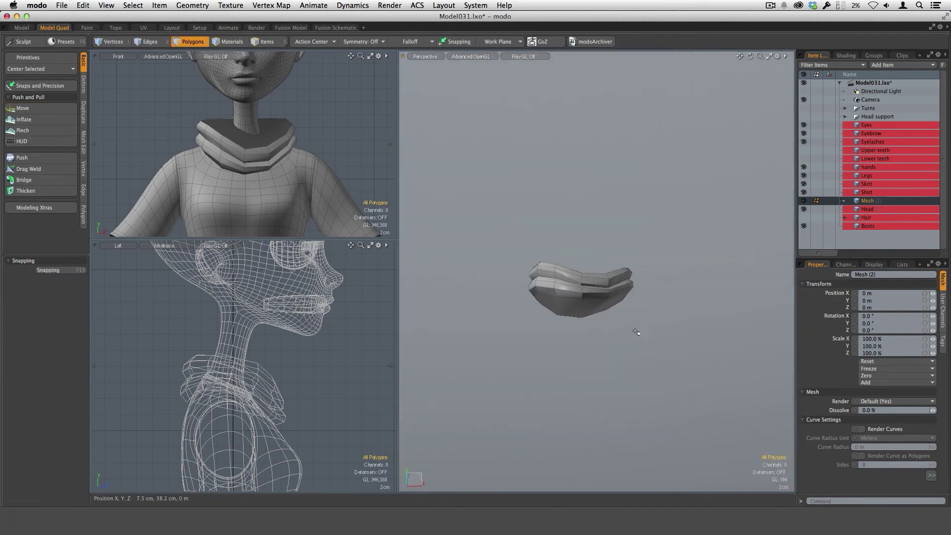
{"action": "left_click_drag", "start_coordinate": [614, 373], "coordinate": [563, 251], "text": "alt"}
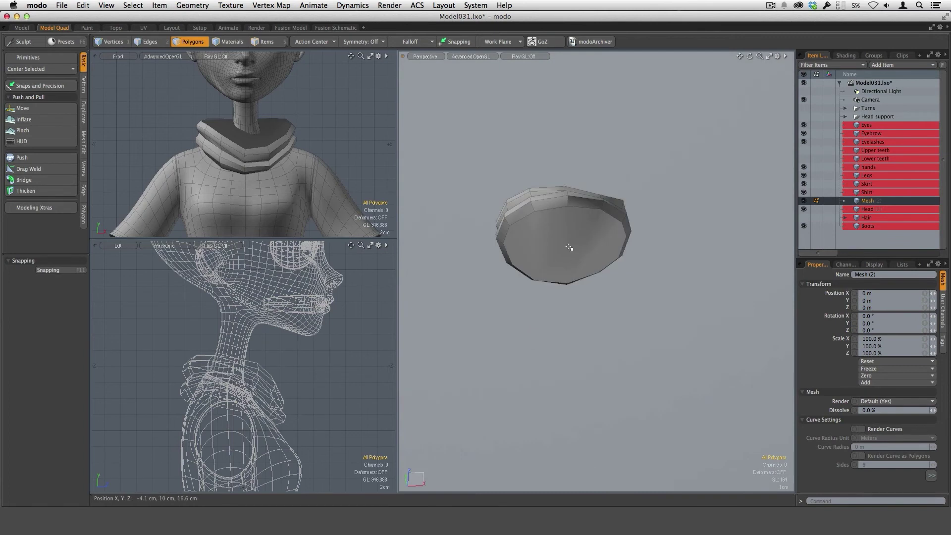
{"action": "left_click_drag", "start_coordinate": [592, 256], "coordinate": [586, 235], "text": "alt"}
{"action": "left_click", "coordinate": [595, 251]}
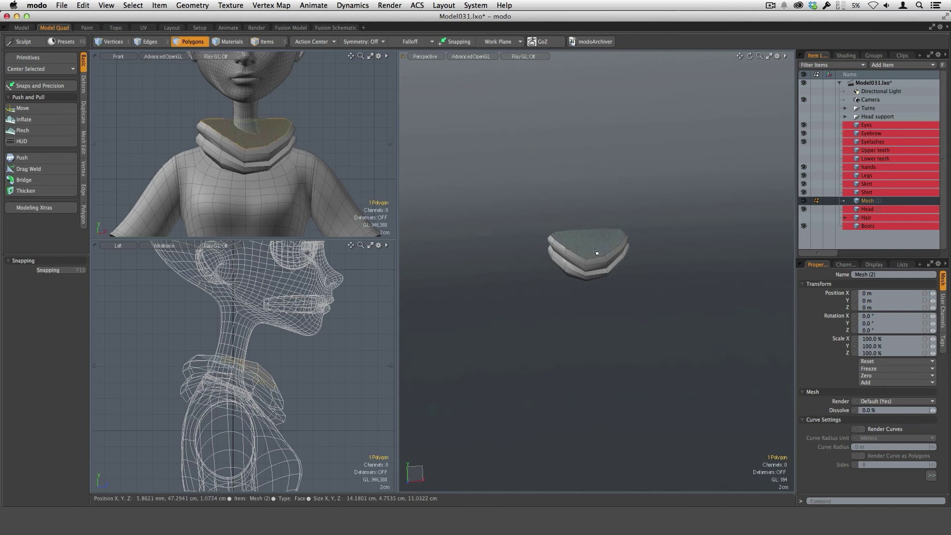
{"action": "left_click_drag", "start_coordinate": [598, 355], "coordinate": [590, 375], "text": "alt"}
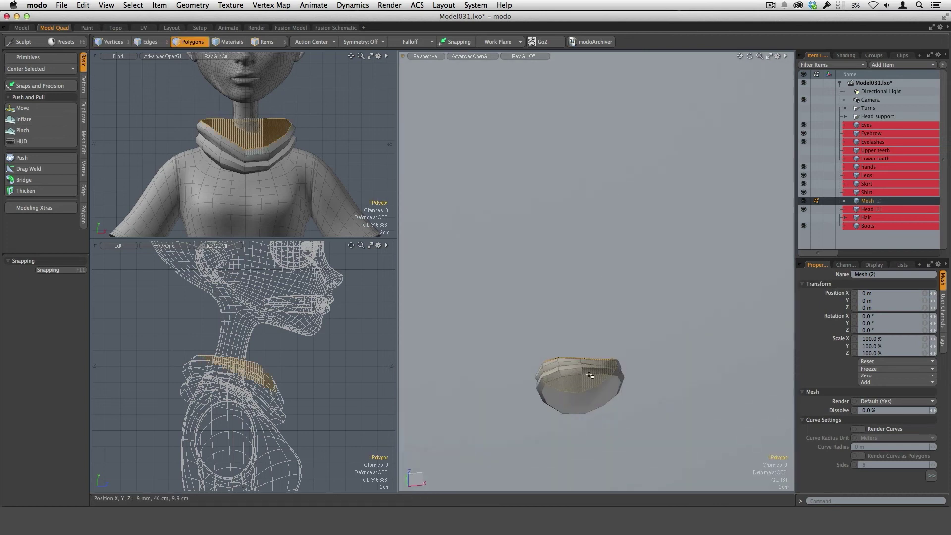
Delete the bottom cap polygon of the collar to leave an open ring
{"action": "left_click", "coordinate": [599, 419]}
{"action": "left_click_drag", "start_coordinate": [587, 402], "coordinate": [600, 307], "text": "alt"}
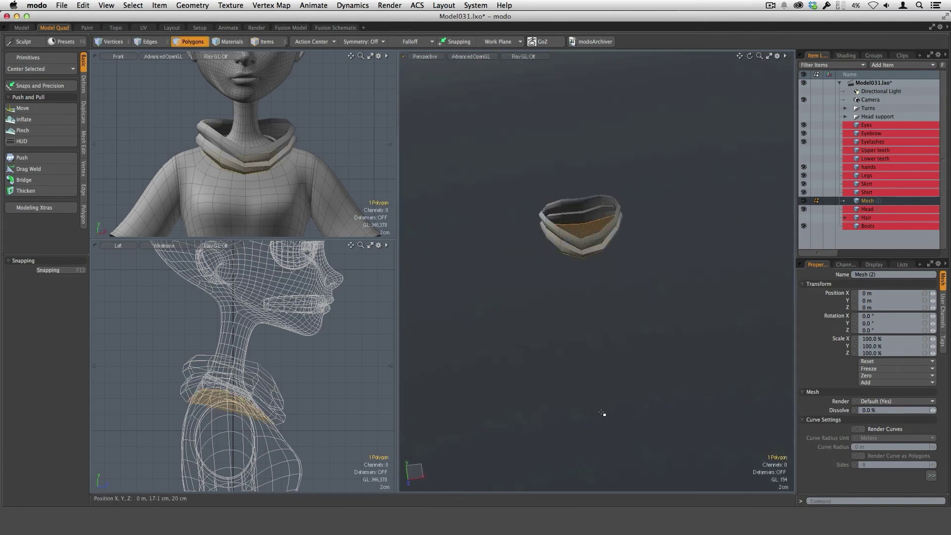
{"action": "left_click", "coordinate": [599, 414]}
{"action": "left_click_drag", "start_coordinate": [588, 411], "coordinate": [602, 341], "text": "alt"}
{"action": "scroll", "coordinate": [584, 330], "scroll_direction": "up", "scroll_amount": 3}
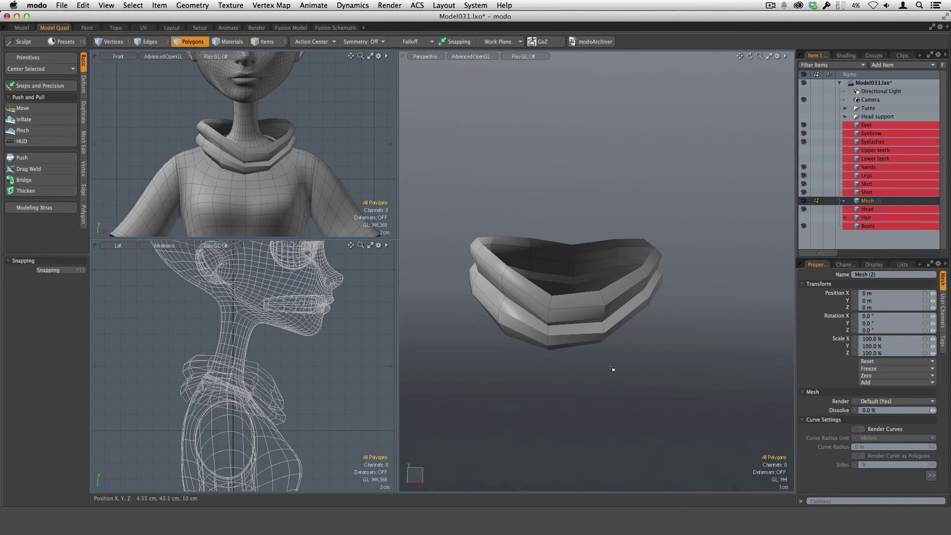
Bring the character's other meshes back into view and duplicate all of the collar's polygons in place
{"action": "key", "text": "shift+i"}
{"action": "left_click_drag", "start_coordinate": [628, 373], "coordinate": [594, 298], "text": "alt"}
{"action": "left_click_drag", "start_coordinate": [630, 329], "coordinate": [607, 380], "text": "alt"}
{"action": "scroll", "coordinate": [621, 297], "scroll_direction": "up", "scroll_amount": 2}
{"action": "double_click", "coordinate": [600, 292]}
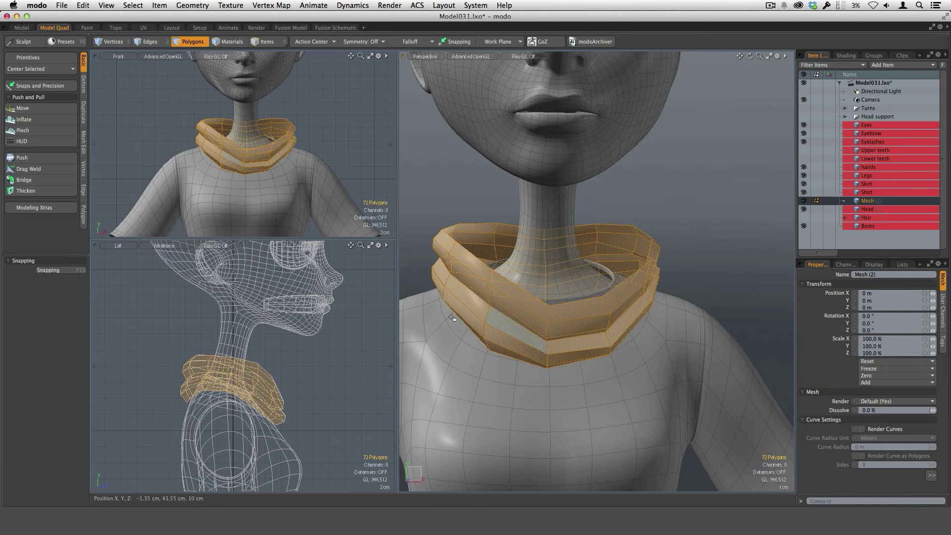
Push the selected collar copy inward by 3 mm to form an inner shell
{"action": "left_click", "coordinate": [35, 159]}
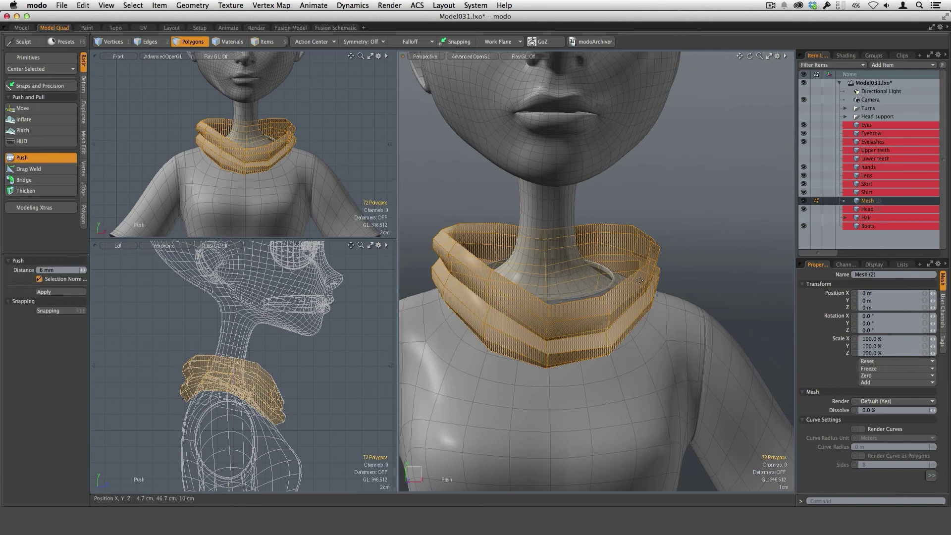
{"action": "left_click_drag", "start_coordinate": [655, 288], "coordinate": [569, 263], "text": "alt"}
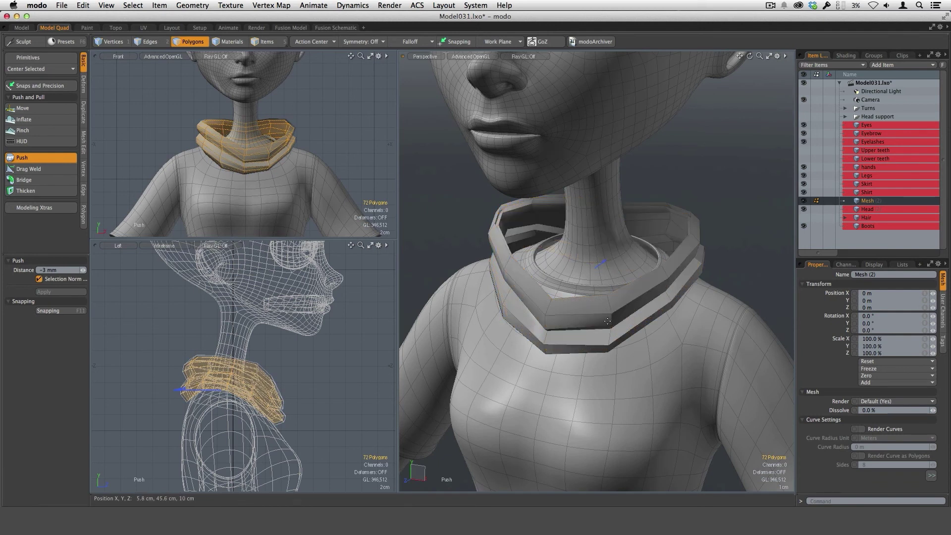
{"action": "mouse_move", "coordinate": [607, 321]}
{"action": "left_mouse_down", "text": "alt"}
{"action": "mouse_move", "coordinate": [634, 301]}
{"action": "mouse_move", "coordinate": [610, 320]}
{"action": "left_mouse_up", "text": "alt"}
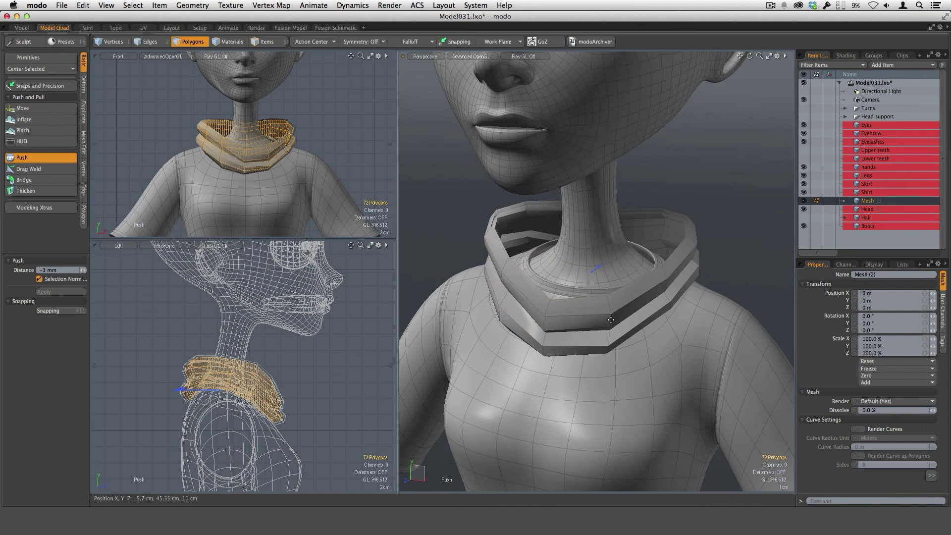
{"action": "left_click_drag", "start_coordinate": [560, 296], "coordinate": [545, 296], "text": "alt"}
{"action": "key", "text": "q"}
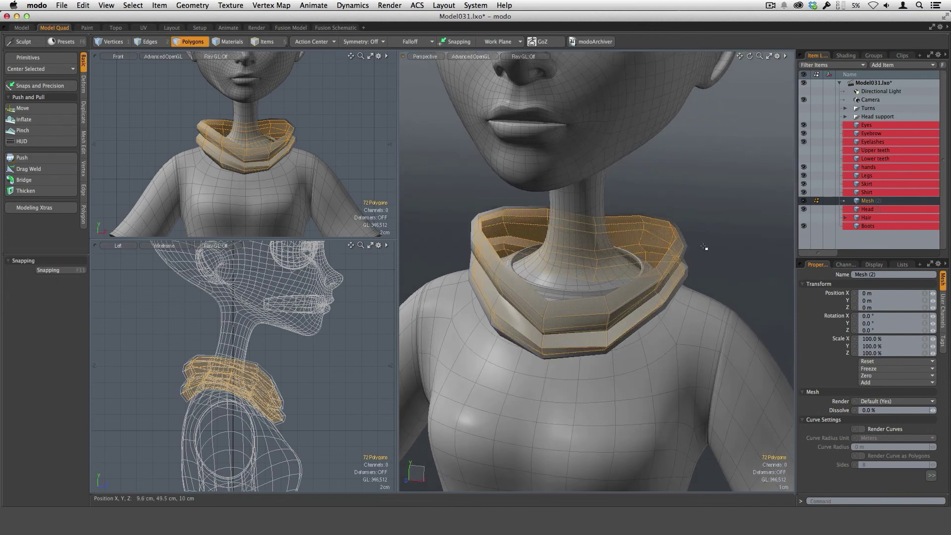
Deselect the inner shell and examine the gap between the collar's inner and outer surfaces
{"action": "left_click_drag", "start_coordinate": [633, 305], "coordinate": [663, 297], "text": "ctrl+alt"}
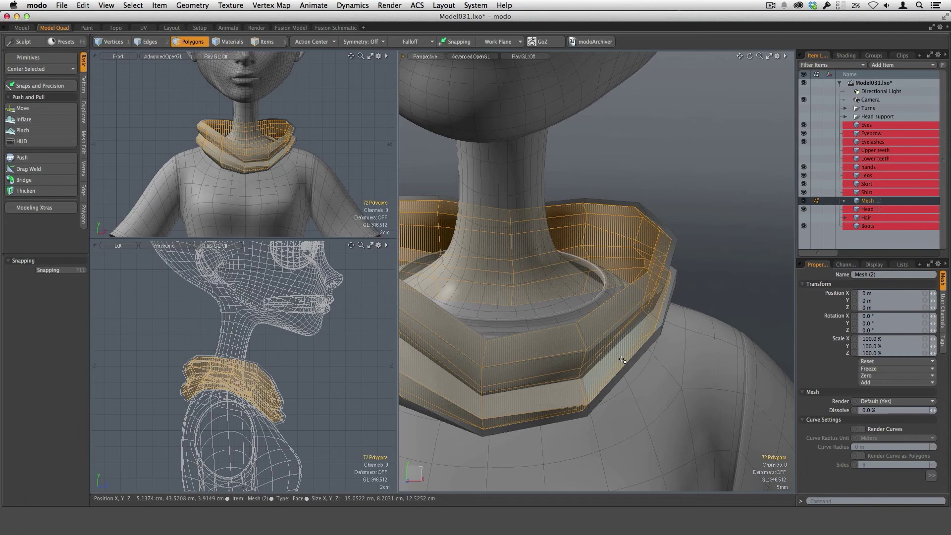
{"action": "left_click", "coordinate": [706, 255]}
{"action": "left_click_drag", "start_coordinate": [706, 255], "coordinate": [635, 307], "text": "alt"}
{"action": "left_click_drag", "start_coordinate": [616, 237], "coordinate": [614, 254]}
{"action": "left_click_drag", "start_coordinate": [687, 306], "coordinate": [600, 281], "text": "alt"}
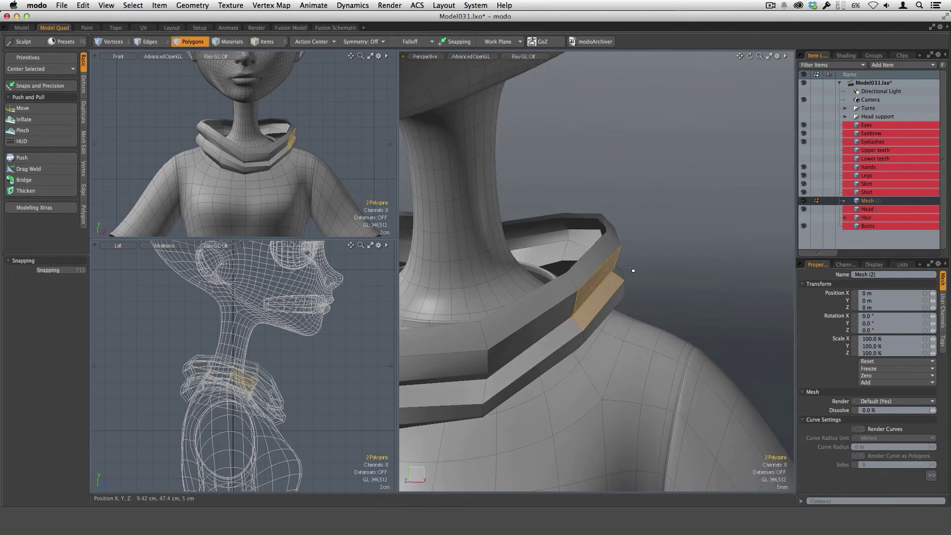
Bridge the top border edge loops of the collar's outer and inner shells to close the upper rim
{"action": "key", "text": "1"}
{"action": "key", "text": "2"}
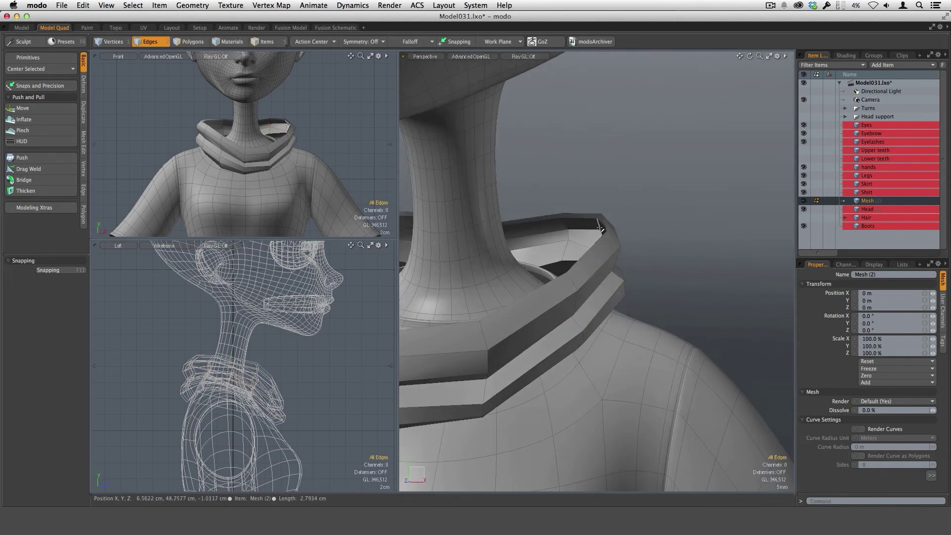
{"action": "key", "text": "l"}
{"action": "scroll", "coordinate": [628, 303], "scroll_direction": "down", "scroll_amount": 3}
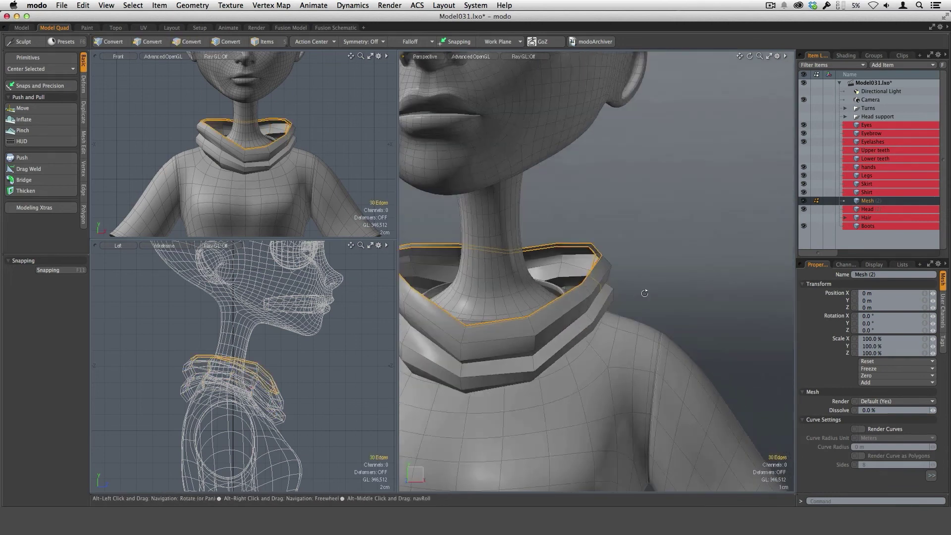
{"action": "left_click_drag", "start_coordinate": [645, 293], "coordinate": [625, 319], "text": "alt"}
{"action": "double_click", "coordinate": [617, 251]}
{"action": "double_click", "coordinate": [618, 250], "text": "shift"}
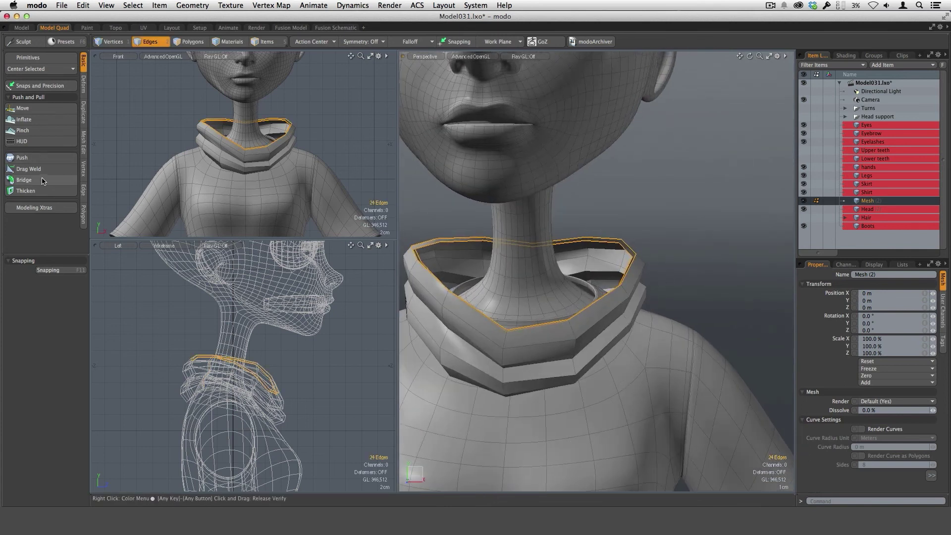
{"action": "left_click", "coordinate": [71, 182]}
{"action": "key", "text": "Escape"}
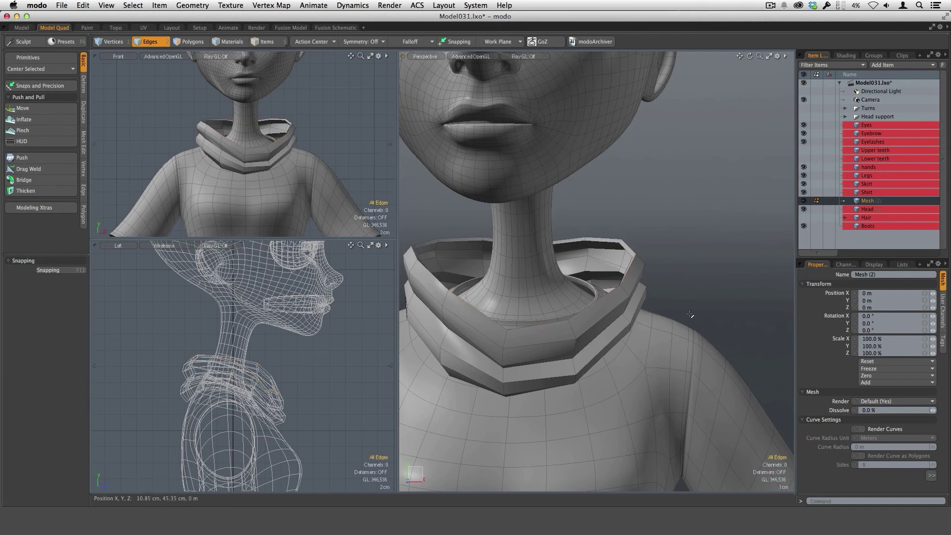
Isolate the collar mesh in the perspective view and expose its open underside
{"action": "left_click_drag", "start_coordinate": [592, 431], "coordinate": [552, 350], "text": "alt"}
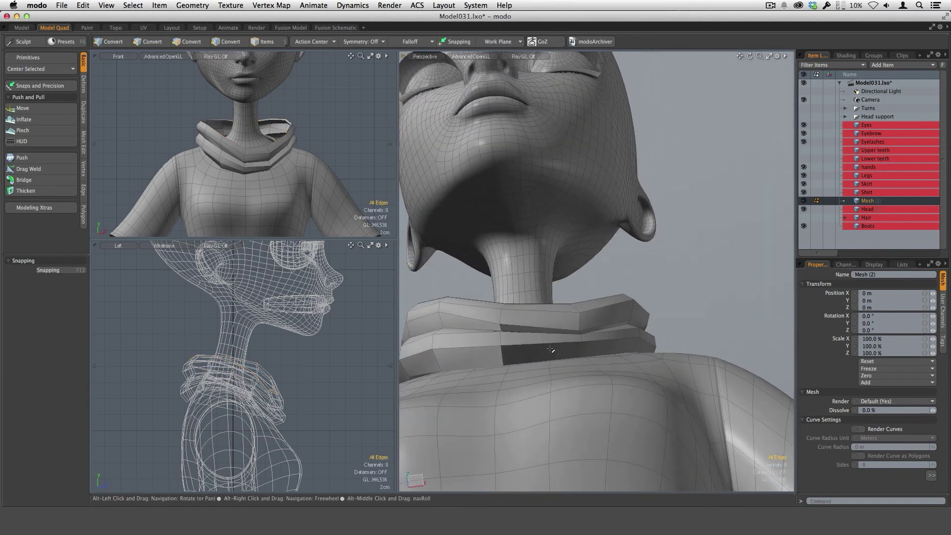
{"action": "key", "text": "shift+h"}
{"action": "left_click_drag", "start_coordinate": [592, 428], "coordinate": [677, 311], "text": "alt"}
Bridge the bottom border edge loops of the outer and inner shells with one segment to close the lower rim
{"action": "left_click", "coordinate": [658, 372]}
{"action": "double_click", "coordinate": [658, 373]}
{"action": "scroll", "coordinate": [659, 381], "scroll_direction": "up", "scroll_amount": 3}
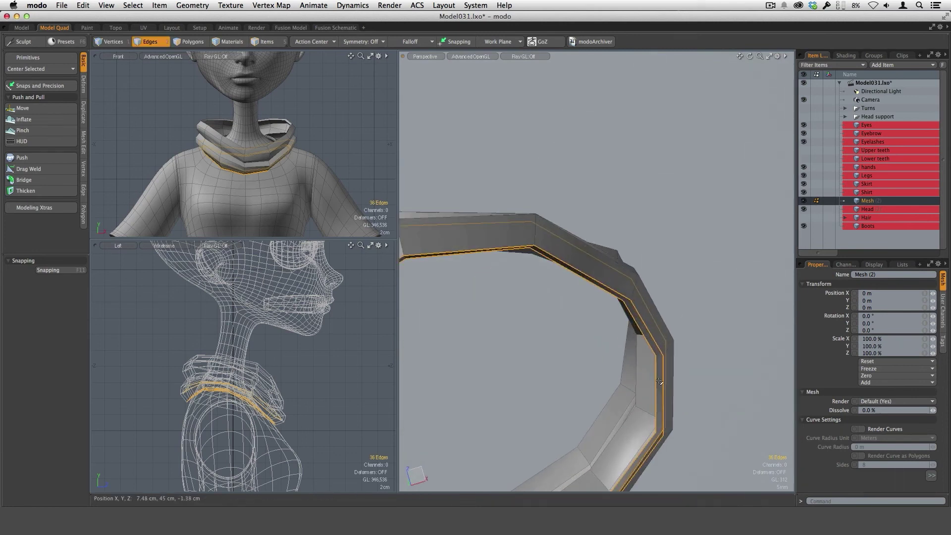
{"action": "double_click", "coordinate": [657, 381]}
{"action": "left_click_drag", "start_coordinate": [711, 352], "coordinate": [470, 337], "text": "alt"}
{"action": "double_click", "coordinate": [619, 379], "text": "shift"}
{"action": "scroll", "coordinate": [618, 378], "scroll_direction": "down", "scroll_amount": 3}
{"action": "left_click", "coordinate": [30, 180]}
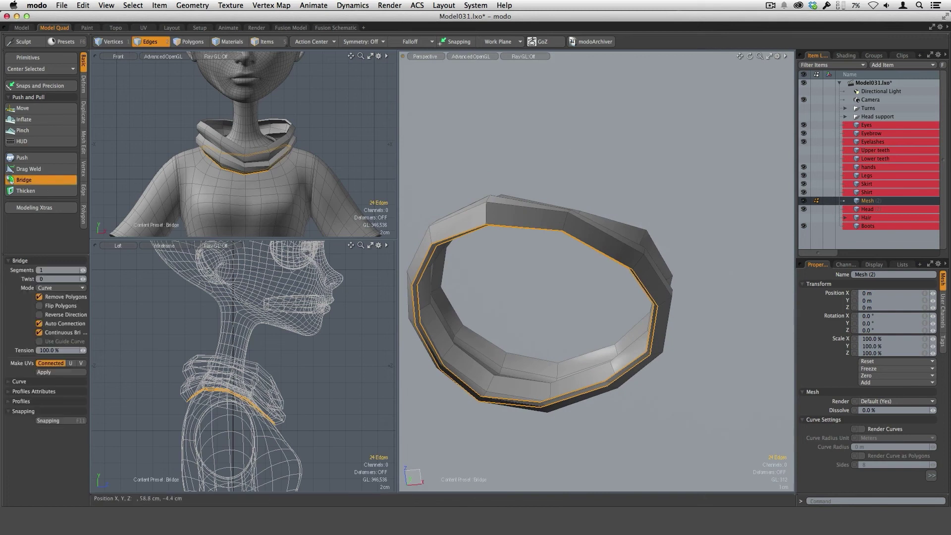
{"action": "left_click", "coordinate": [631, 434]}
{"action": "key", "text": "q"}
{"action": "left_click", "coordinate": [676, 241]}
Preview the closed collar with subdivision smoothing and return it to the faceted cage for inspection
{"action": "left_click_drag", "start_coordinate": [676, 242], "coordinate": [592, 433], "text": "alt"}
{"action": "left_click_drag", "start_coordinate": [635, 302], "coordinate": [709, 356], "text": "alt"}
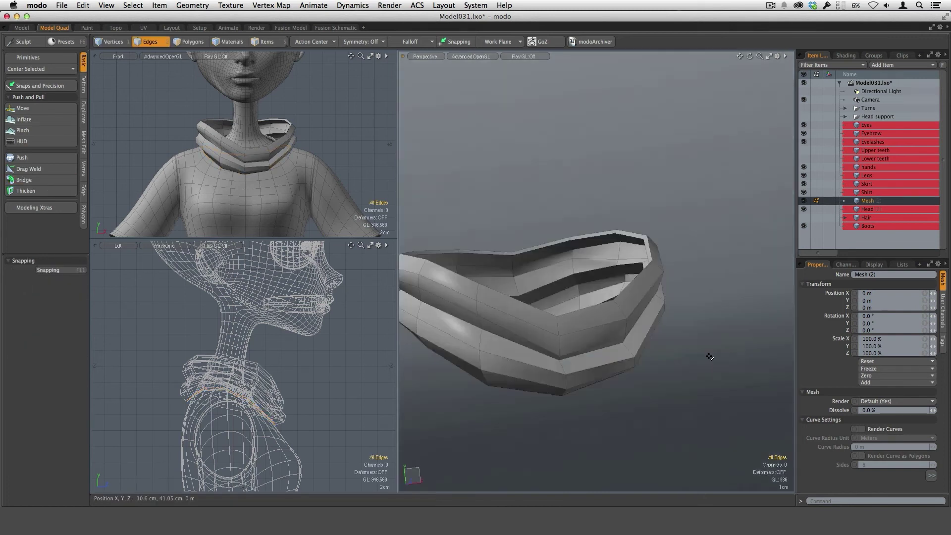
{"action": "key", "text": "Tab"}
{"action": "left_click_drag", "start_coordinate": [662, 323], "coordinate": [590, 422], "text": "alt"}
{"action": "key", "text": "Tab"}
{"action": "left_click_drag", "start_coordinate": [599, 310], "coordinate": [655, 308], "text": "ctrl+alt"}
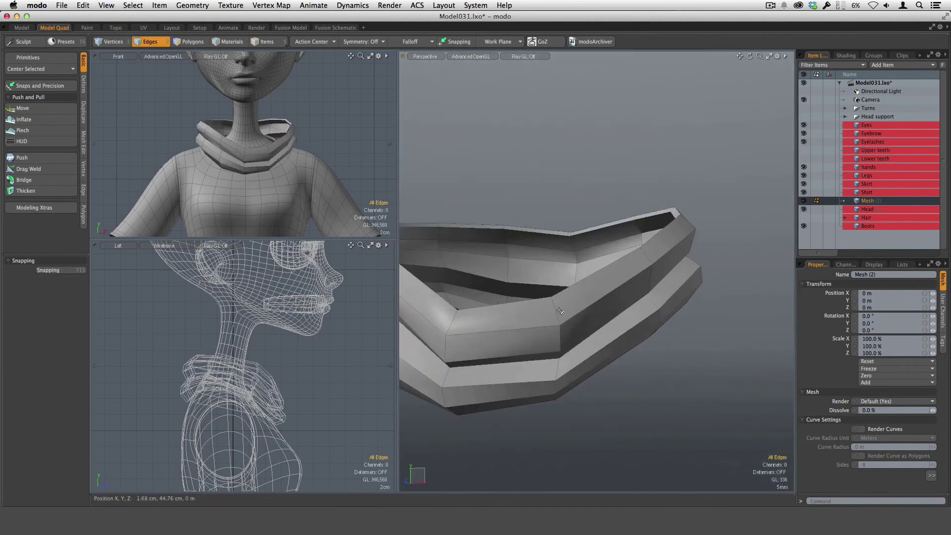
Loop slice the collar's top rim band in Free mode with two cuts at 33% and 40%
{"action": "key", "text": "3"}
{"action": "mouse_move", "coordinate": [549, 311]}
{"action": "left_mouse_down"}
{"action": "mouse_move", "coordinate": [644, 258]}
{"action": "mouse_move", "coordinate": [658, 236]}
{"action": "mouse_move", "coordinate": [601, 334]}
{"action": "mouse_move", "coordinate": [680, 391]}
{"action": "mouse_move", "coordinate": [597, 319]}
{"action": "mouse_move", "coordinate": [656, 341]}
{"action": "left_mouse_up"}
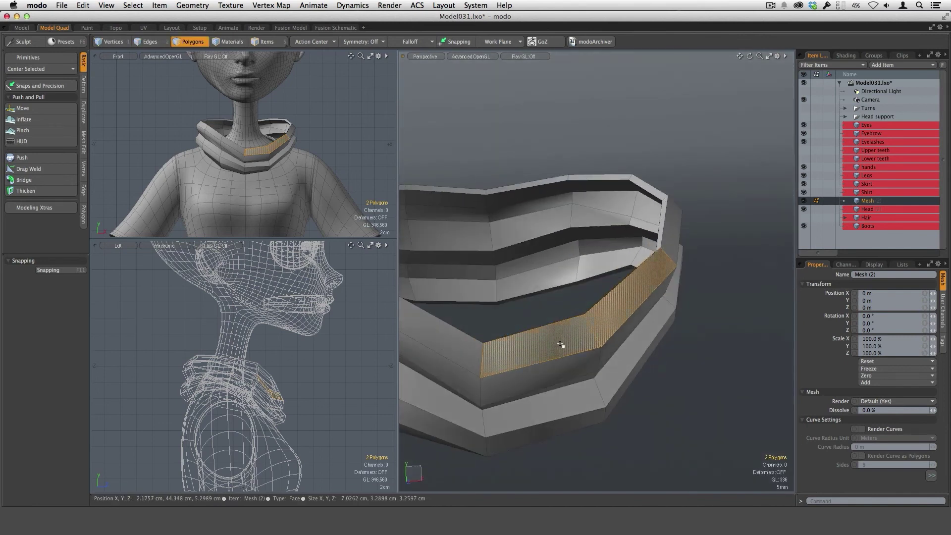
{"action": "left_click_drag", "start_coordinate": [648, 403], "coordinate": [629, 392], "text": "alt"}
{"action": "key", "text": "alt+c"}
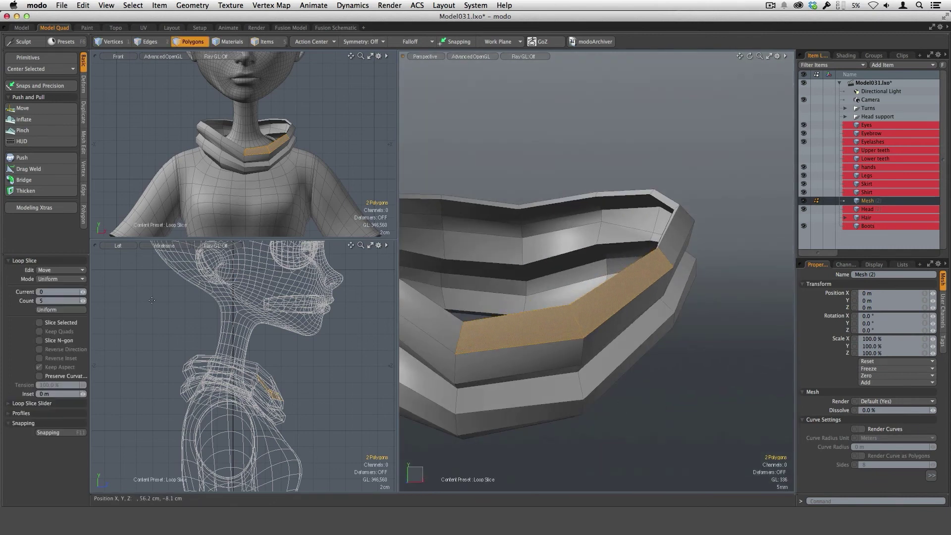
{"action": "left_click", "coordinate": [82, 280]}
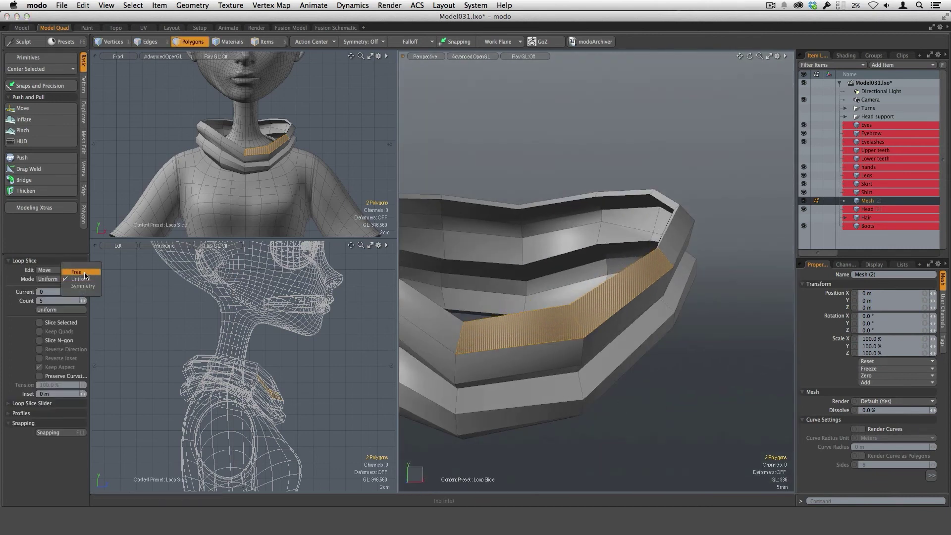
{"action": "left_click", "coordinate": [78, 272]}
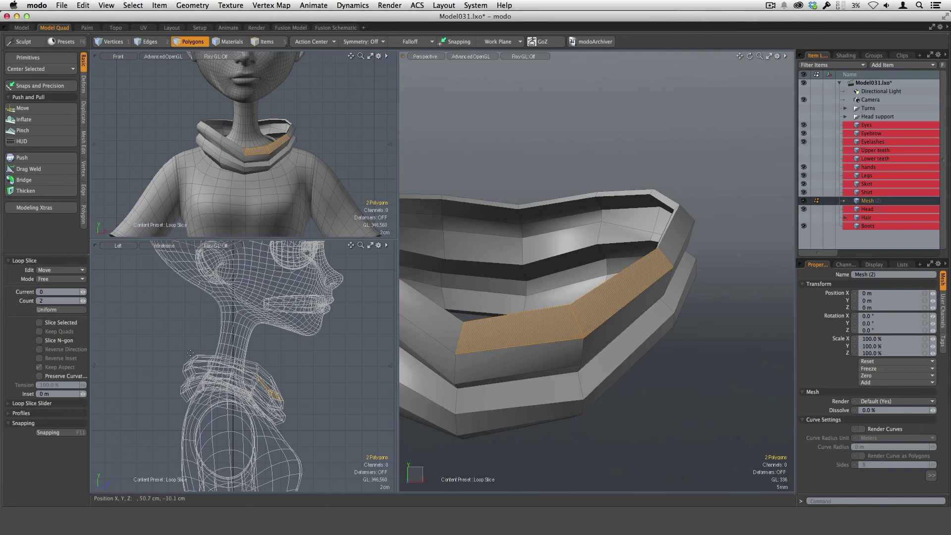
{"action": "left_click_drag", "start_coordinate": [569, 304], "coordinate": [581, 323], "text": "alt"}
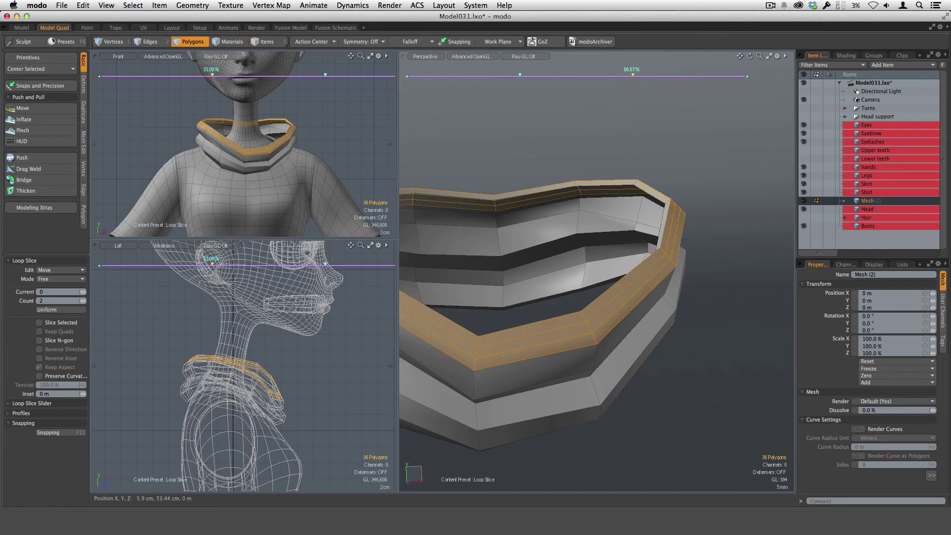
{"action": "left_click_drag", "start_coordinate": [325, 263], "coordinate": [252, 263]}
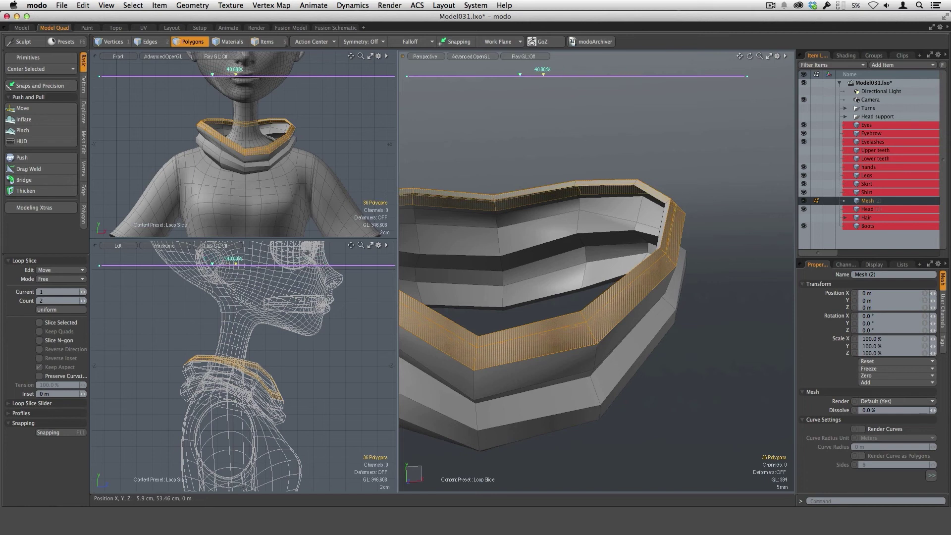
{"action": "key", "text": "q"}
{"action": "key", "text": "Escape"}
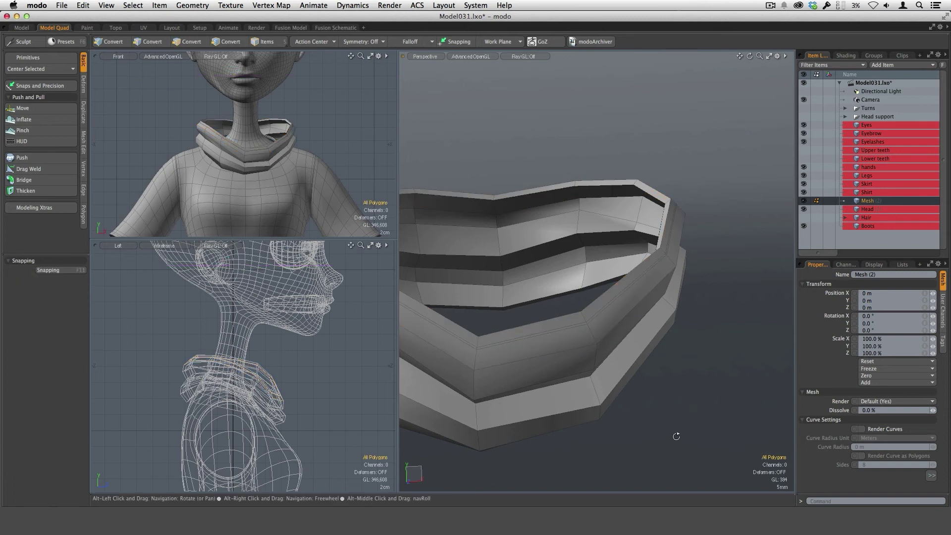
Loop slice the collar's bottom rim band with two cuts in Free mode
{"action": "left_click_drag", "start_coordinate": [677, 435], "coordinate": [620, 244], "text": "alt"}
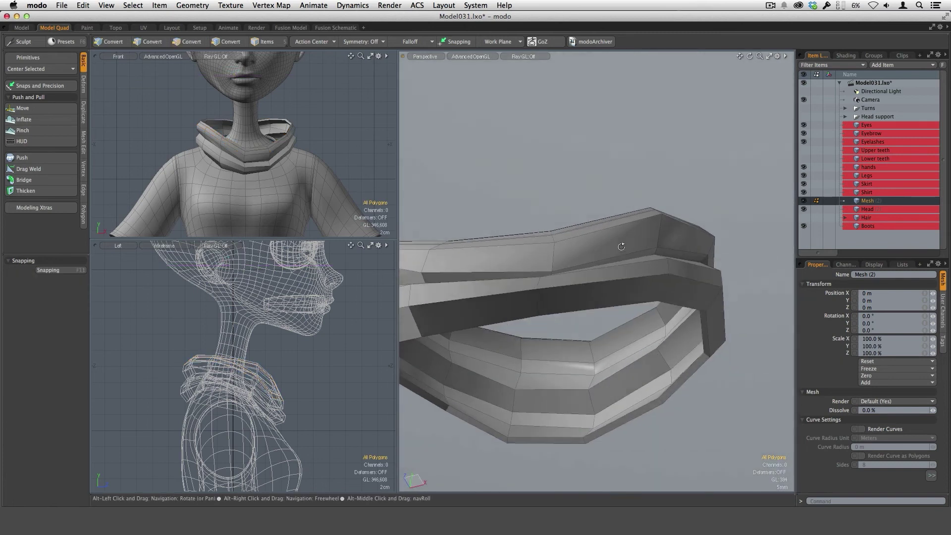
{"action": "left_click_drag", "start_coordinate": [554, 306], "coordinate": [528, 310]}
{"action": "key", "text": "alt+c"}
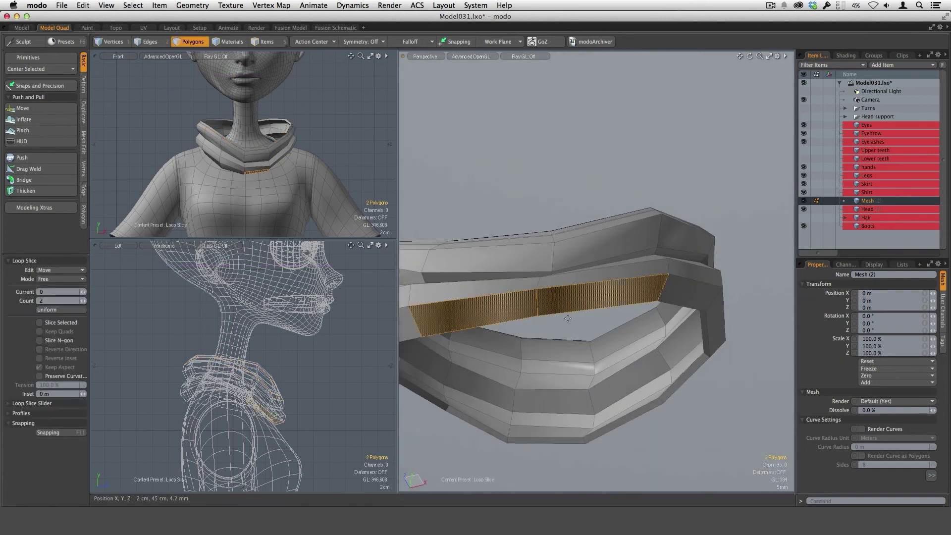
{"action": "key", "text": "space"}
{"action": "left_click", "coordinate": [609, 180]}
Select one of the new edge loops on each of the top and bottom rims and push them slightly outward
{"action": "left_click_drag", "start_coordinate": [609, 179], "coordinate": [605, 276], "text": "alt"}
{"action": "key", "text": "space"}
{"action": "key", "text": "space"}
{"action": "double_click", "coordinate": [604, 276]}
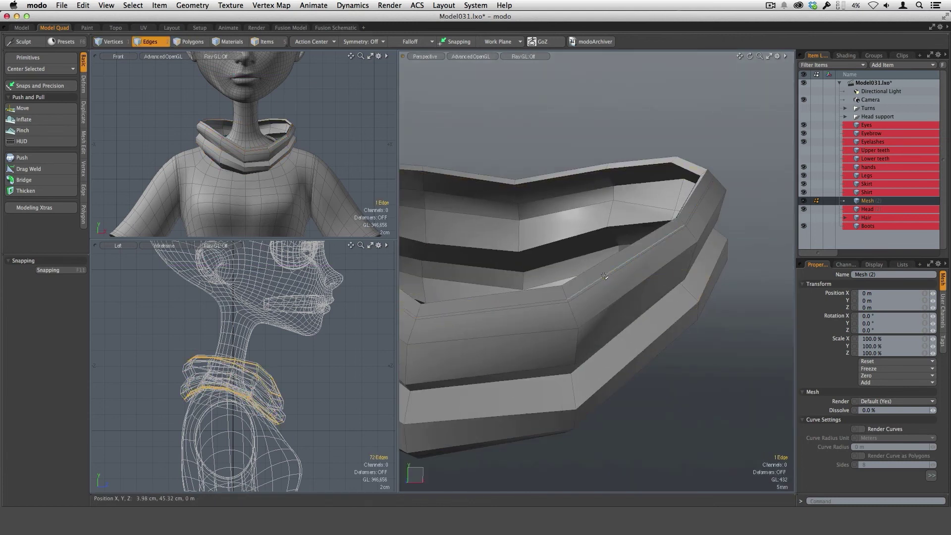
{"action": "left_click_drag", "start_coordinate": [623, 335], "coordinate": [574, 277], "text": "alt"}
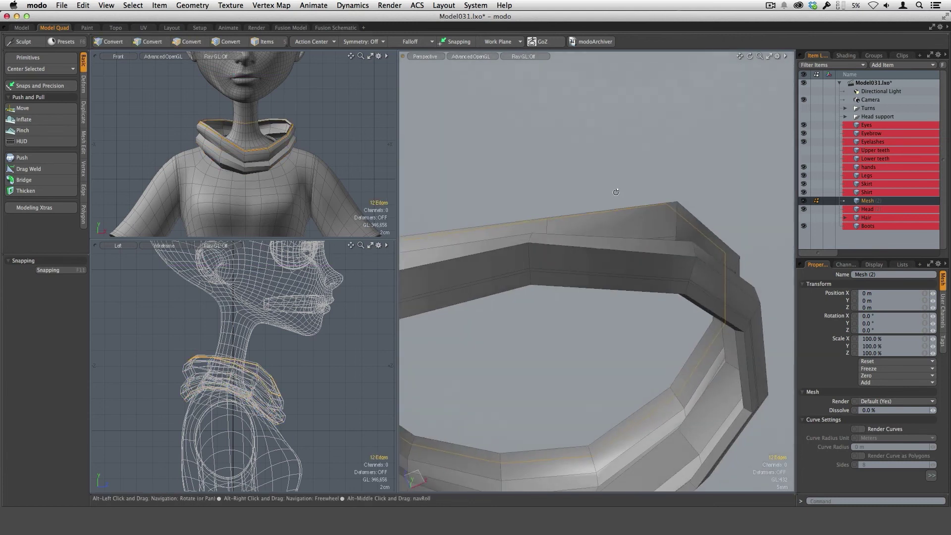
{"action": "double_click", "coordinate": [573, 274], "text": "shift"}
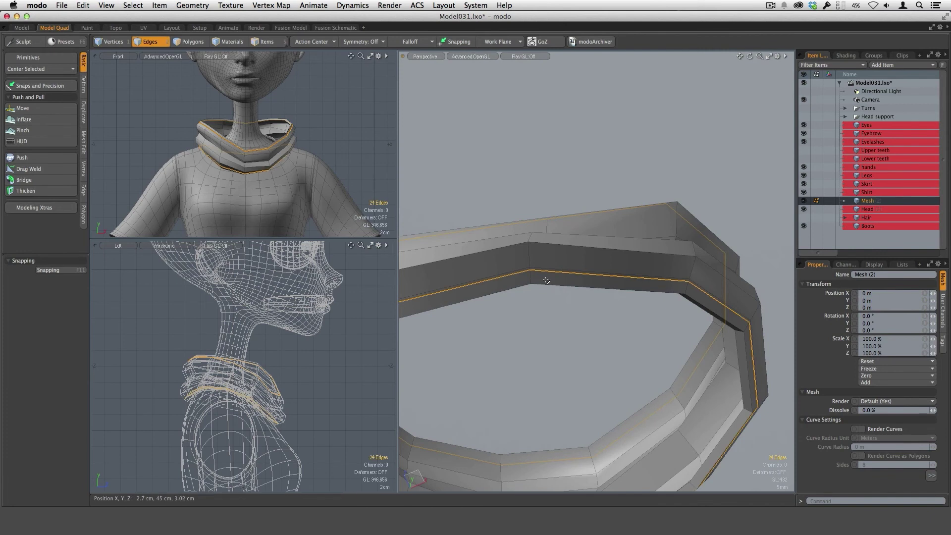
{"action": "left_click_drag", "start_coordinate": [559, 266], "coordinate": [605, 369], "text": "alt"}
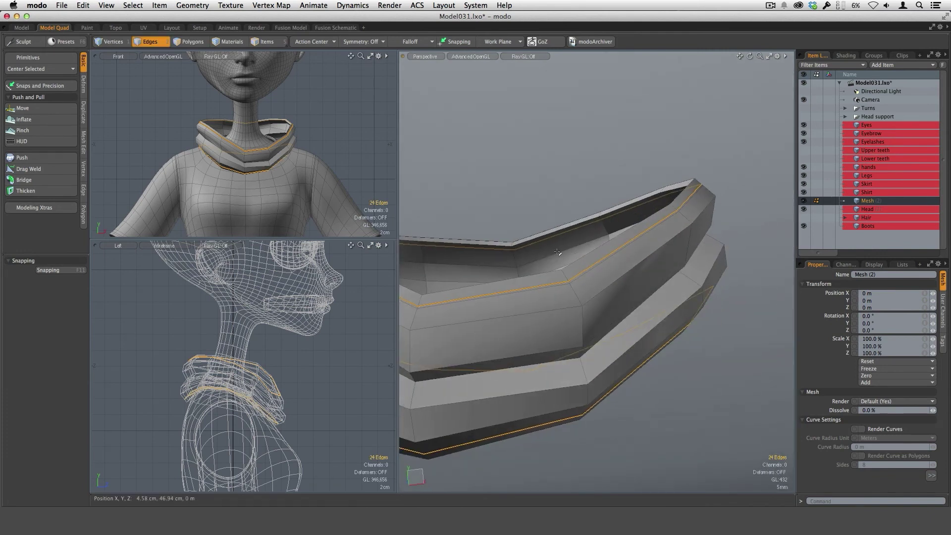
{"action": "left_click", "coordinate": [21, 157]}
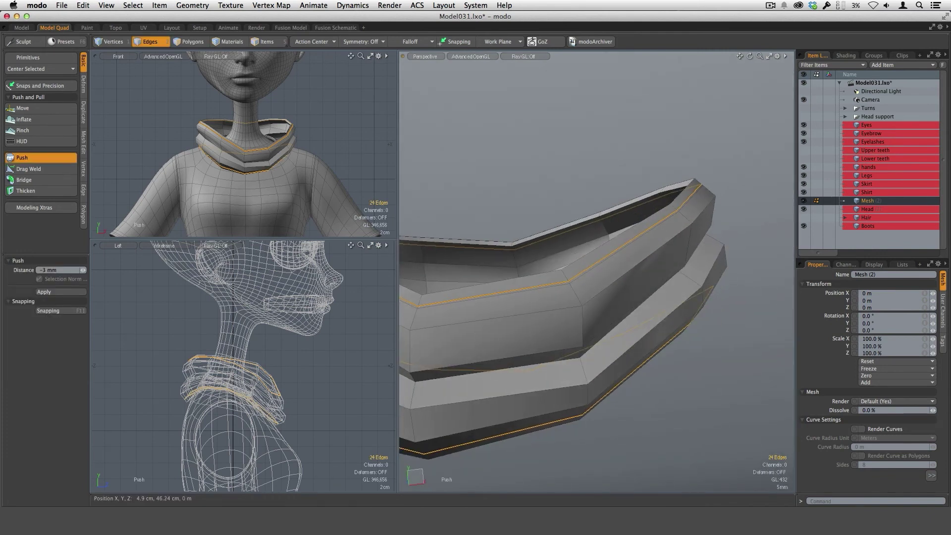
{"action": "mouse_move", "coordinate": [483, 347]}
{"action": "left_mouse_down"}
{"action": "mouse_move", "coordinate": [494, 345]}
{"action": "mouse_move", "coordinate": [483, 344]}
{"action": "left_mouse_up"}
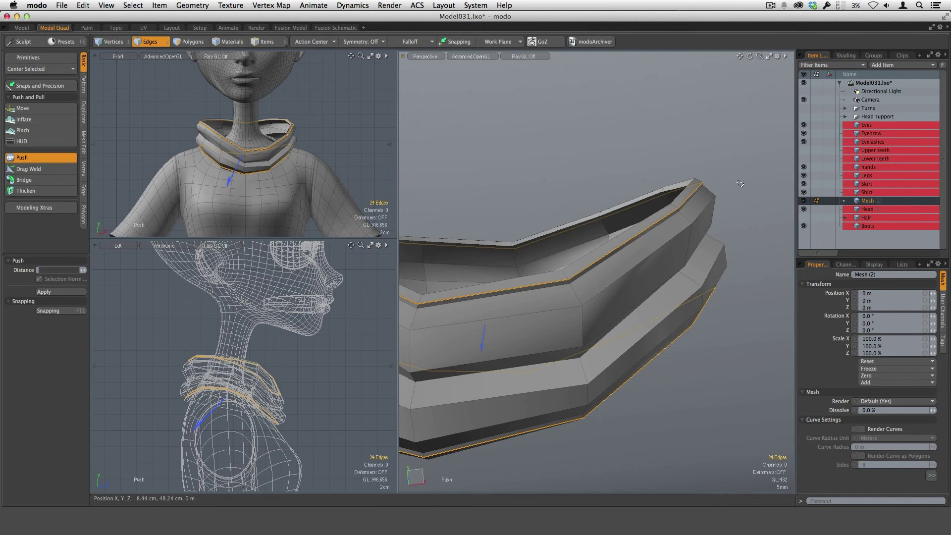
{"action": "key", "text": "Escape"}
Turn on subdivision smoothing for the collar and bring the character's other meshes back to check the fit
{"action": "left_click_drag", "start_coordinate": [702, 333], "coordinate": [675, 303], "text": "alt"}
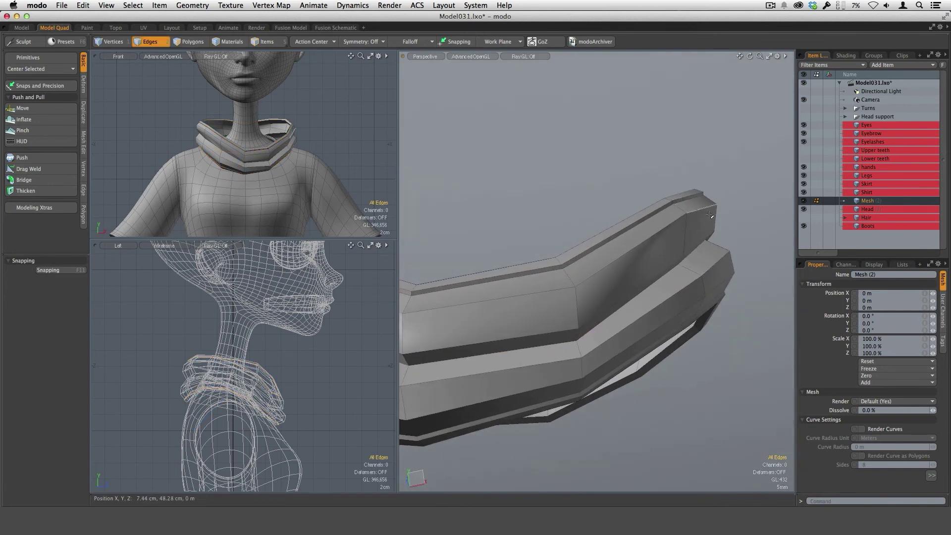
{"action": "left_click_drag", "start_coordinate": [737, 292], "coordinate": [658, 278], "text": "alt"}
{"action": "key", "text": "Tab"}
{"action": "left_click_drag", "start_coordinate": [658, 278], "coordinate": [670, 377], "text": "ctrl+alt"}
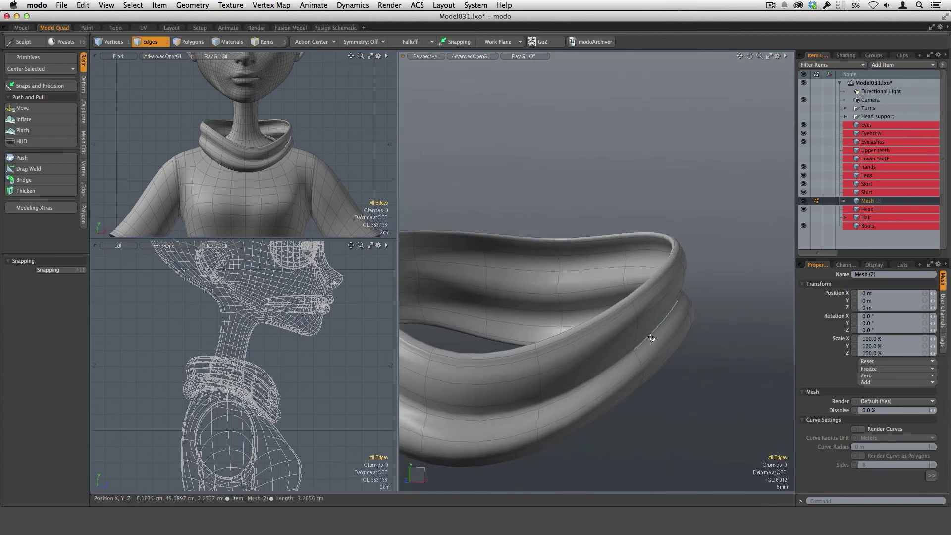
{"action": "key", "text": "Tab"}
{"action": "left_click_drag", "start_coordinate": [664, 389], "coordinate": [611, 376], "text": "alt"}
{"action": "key", "text": "Tab"}
{"action": "key", "text": "Tab"}
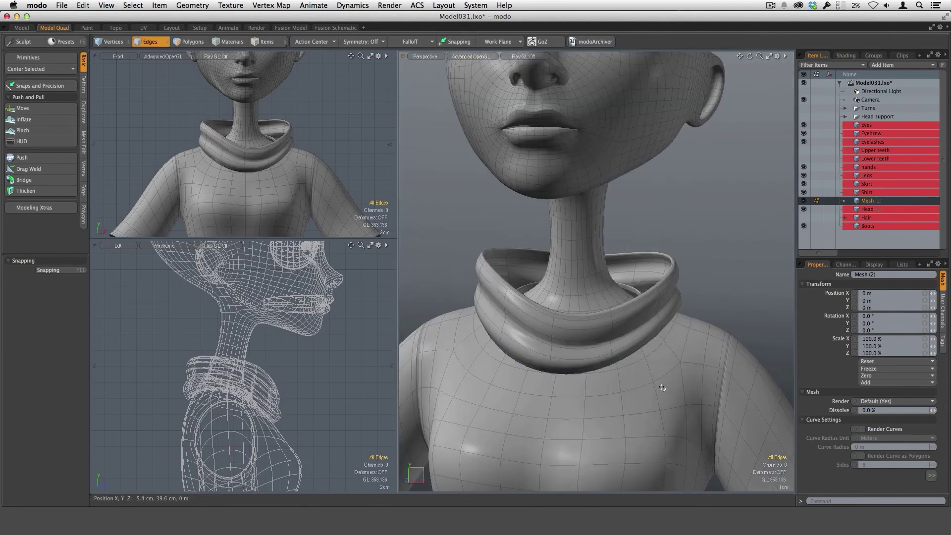
{"action": "mouse_move", "coordinate": [669, 278]}
{"action": "left_mouse_down", "text": "alt"}
{"action": "mouse_move", "coordinate": [709, 275]}
{"action": "mouse_move", "coordinate": [639, 272]}
{"action": "mouse_move", "coordinate": [601, 233]}
{"action": "left_mouse_up", "text": "alt"}
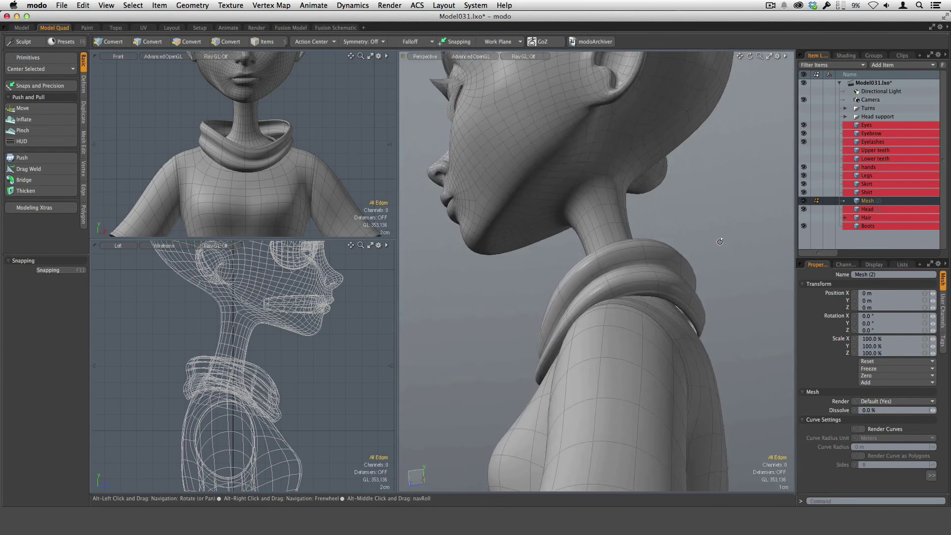
Activate the Move sculpting tool and switch to Preview to compare the scarf with colorComp.png
{"action": "left_click", "coordinate": [23, 108]}
{"action": "key", "text": "super+Tab"}
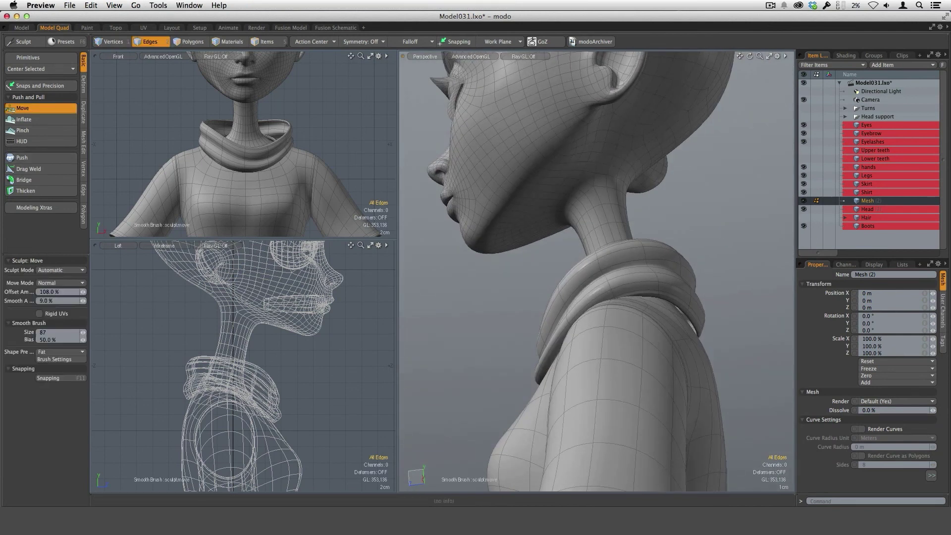
{"action": "left_click_drag", "start_coordinate": [320, 76], "coordinate": [459, 34]}
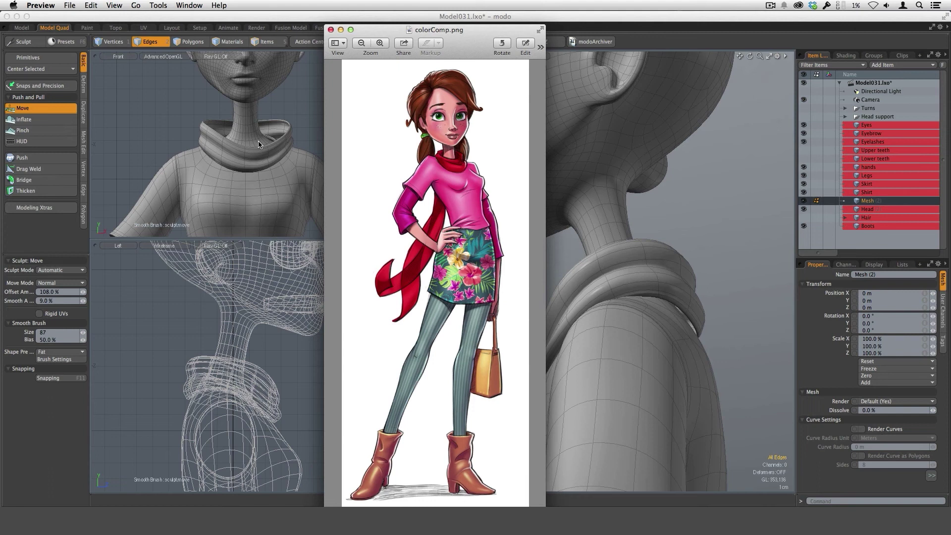
Show the Hair mesh in modo and frame the upper body to judge the collar against the ponytails
{"action": "left_click", "coordinate": [803, 218]}
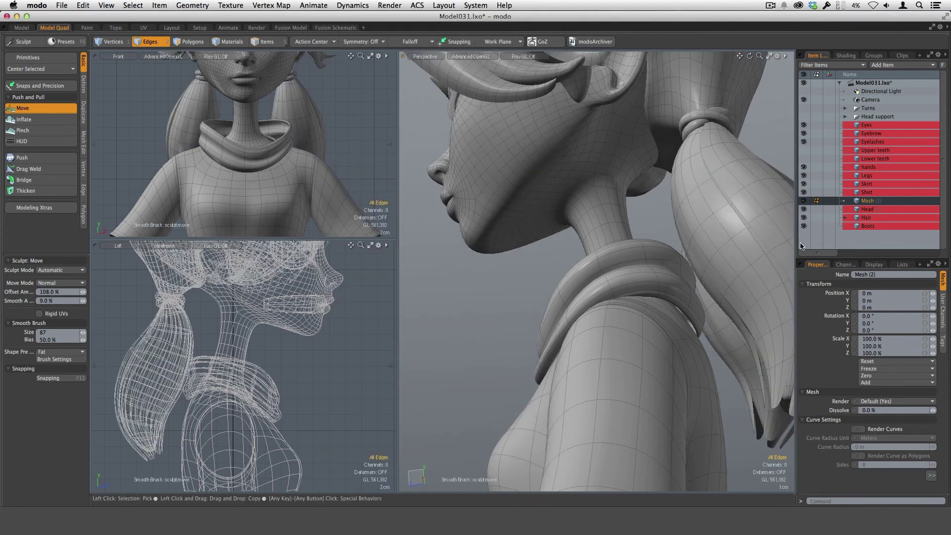
{"action": "scroll", "coordinate": [689, 370], "scroll_direction": "down", "scroll_amount": 5}
{"action": "left_click_drag", "start_coordinate": [644, 332], "coordinate": [619, 260], "text": "alt"}
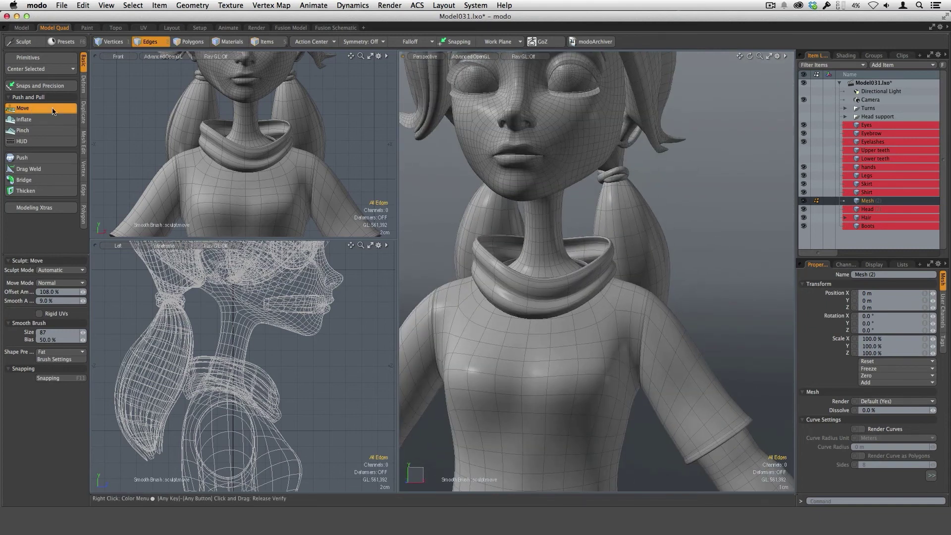
Set the Move sculpting brush to size 90 and smooth the scarf's upper rim and outline around the neck
{"action": "right_click_drag", "start_coordinate": [568, 286], "coordinate": [571, 285]}
{"action": "left_click_drag", "start_coordinate": [598, 267], "coordinate": [611, 264], "text": "alt"}
{"action": "left_click_drag", "start_coordinate": [612, 264], "coordinate": [601, 255], "text": "ctrl+alt"}
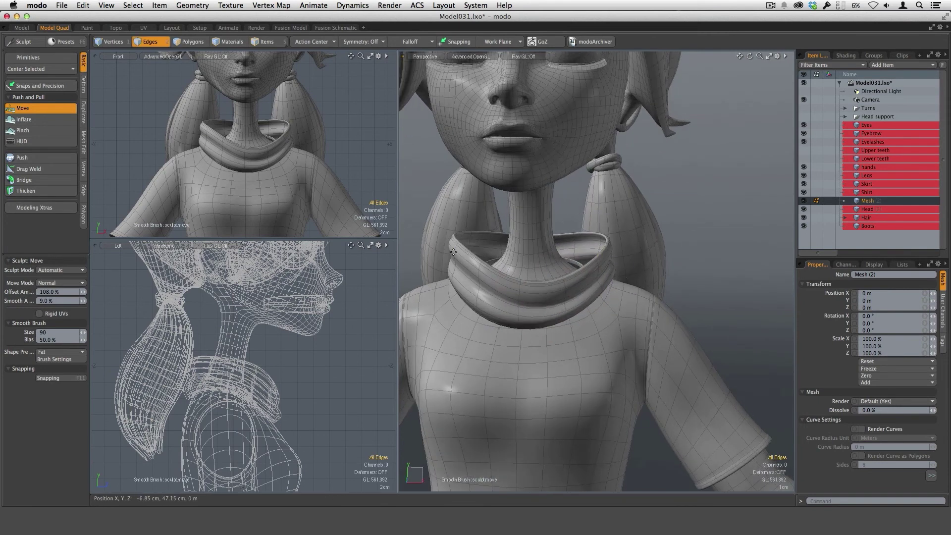
{"action": "mouse_move", "coordinate": [549, 281]}
{"action": "left_mouse_down", "text": "alt"}
{"action": "mouse_move", "coordinate": [475, 232]}
{"action": "mouse_move", "coordinate": [557, 240]}
{"action": "mouse_move", "coordinate": [591, 305]}
{"action": "mouse_move", "coordinate": [459, 246]}
{"action": "left_mouse_up", "text": "alt"}
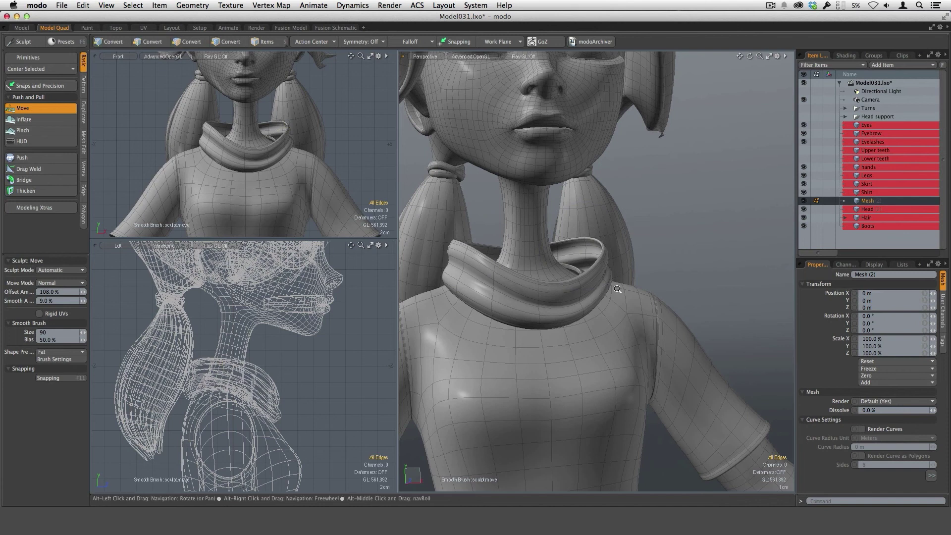
{"action": "left_click_drag", "start_coordinate": [584, 247], "coordinate": [537, 272], "text": "ctrl+alt"}
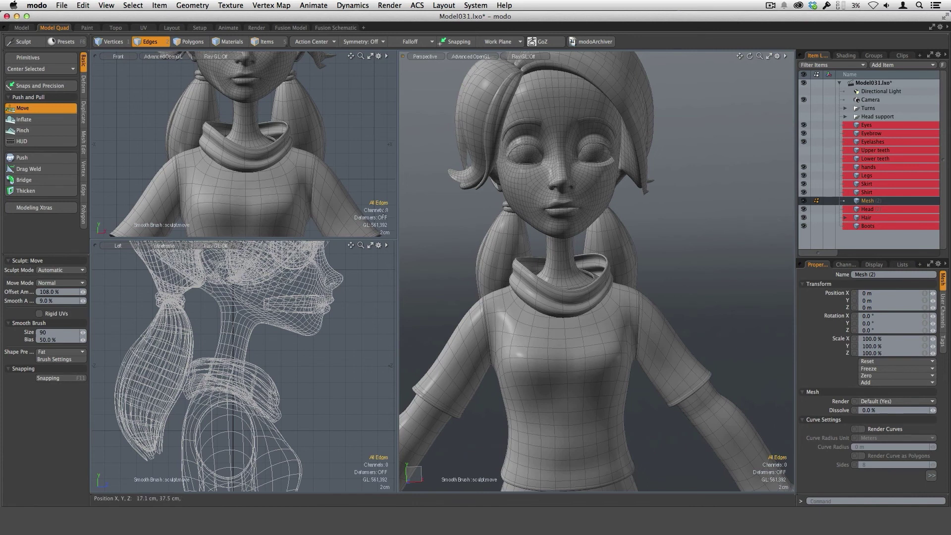
Enlarge the sculpting brush to 124 for broad moves on the scarf's rim, and reduce it to 91 for closer work
{"action": "left_click_drag", "start_coordinate": [639, 322], "coordinate": [597, 282], "text": "alt"}
{"action": "right_click_drag", "start_coordinate": [592, 284], "coordinate": [608, 286]}
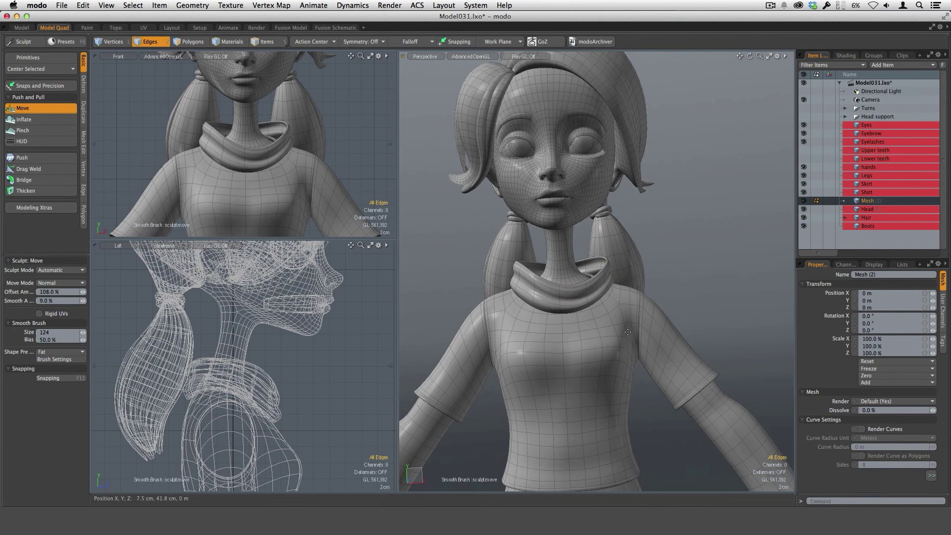
{"action": "scroll", "coordinate": [627, 331], "scroll_direction": "up", "scroll_amount": 5}
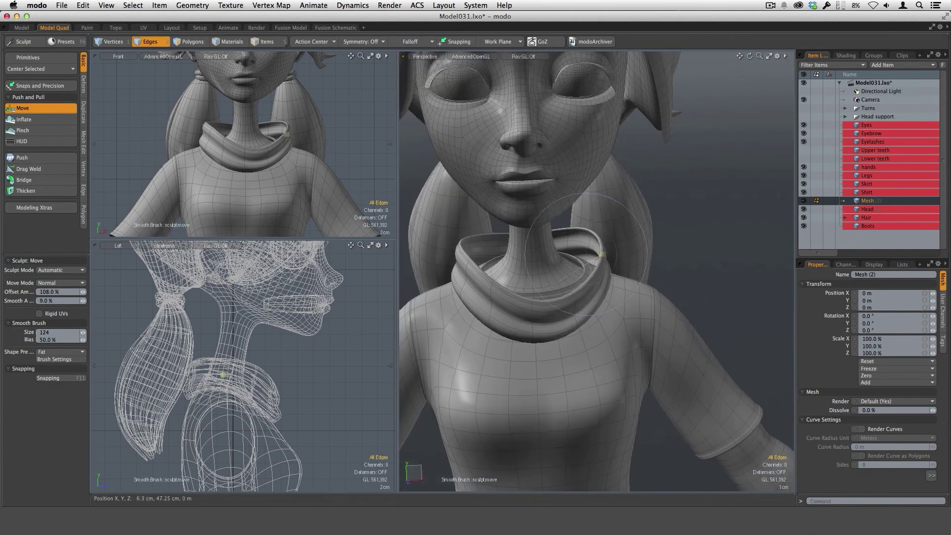
{"action": "right_click_drag", "start_coordinate": [605, 283], "coordinate": [589, 282]}
{"action": "mouse_move", "coordinate": [589, 270]}
{"action": "left_mouse_down", "text": "alt"}
{"action": "mouse_move", "coordinate": [590, 295]}
{"action": "mouse_move", "coordinate": [570, 289]}
{"action": "mouse_move", "coordinate": [592, 248]}
{"action": "left_mouse_up", "text": "alt"}
{"action": "scroll", "coordinate": [544, 288], "scroll_direction": "up", "scroll_amount": 3}
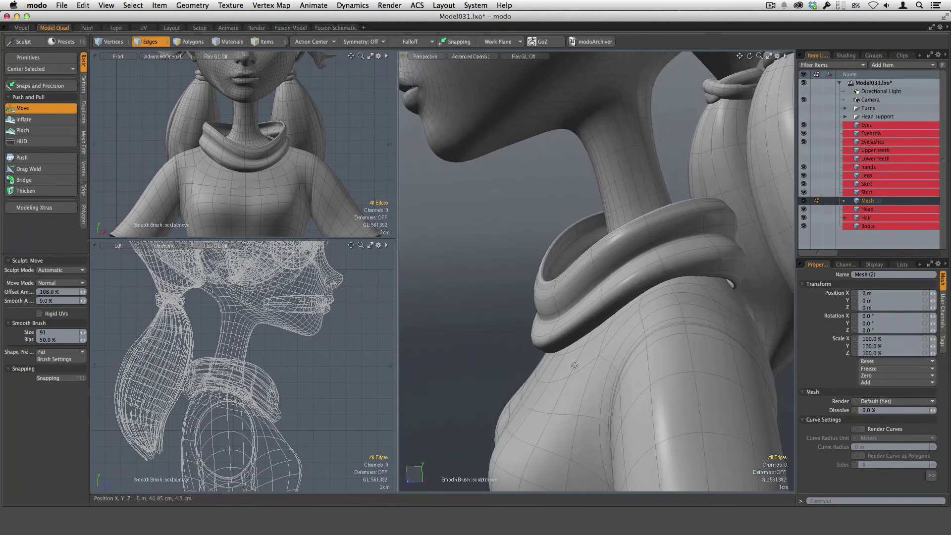
Nudge the scarf's front folds and rim in profile, reducing the sculpting brush to 57 for the finer moves
{"action": "left_click_drag", "start_coordinate": [575, 366], "coordinate": [548, 338], "text": "alt"}
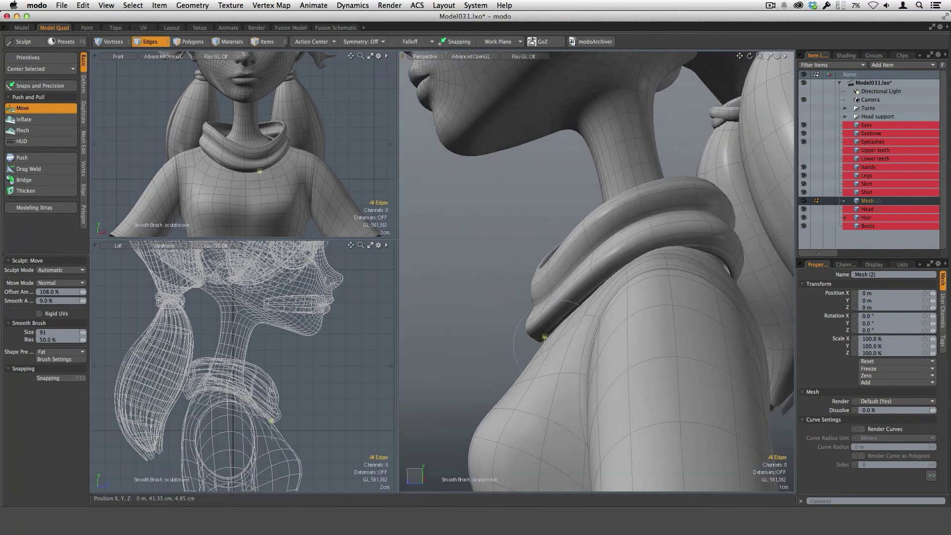
{"action": "left_click_drag", "start_coordinate": [532, 297], "coordinate": [528, 291]}
{"action": "right_click_drag", "start_coordinate": [535, 297], "coordinate": [542, 297]}
{"action": "mouse_move", "coordinate": [537, 297]}
{"action": "left_mouse_down"}
{"action": "mouse_move", "coordinate": [538, 265]}
{"action": "mouse_move", "coordinate": [556, 265]}
{"action": "left_mouse_up"}
{"action": "right_click_drag", "start_coordinate": [556, 268], "coordinate": [533, 268]}
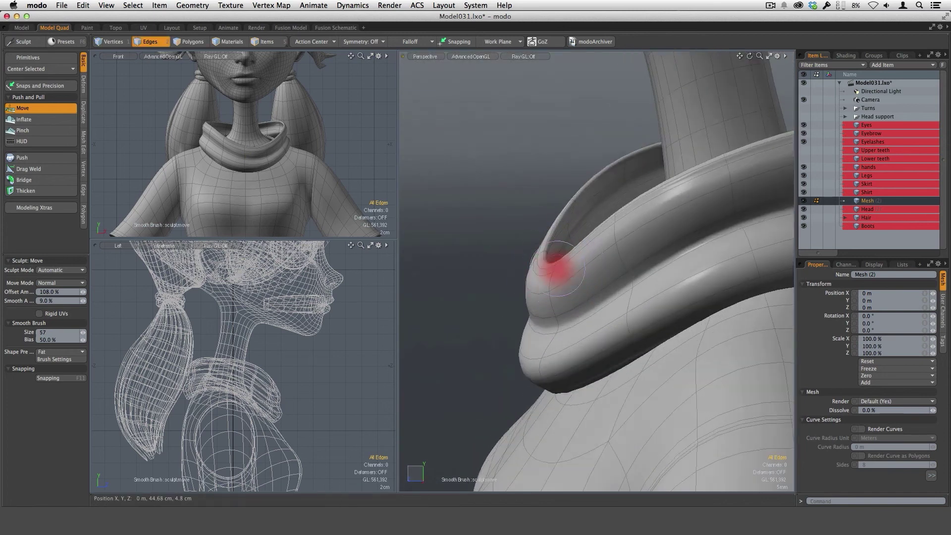
Reshape the scarf's upper rim beside the neck from the front, using brush sizes 109 and 86
{"action": "mouse_move", "coordinate": [533, 270]}
{"action": "left_mouse_down", "text": "alt"}
{"action": "mouse_move", "coordinate": [545, 262]}
{"action": "mouse_move", "coordinate": [508, 264]}
{"action": "mouse_move", "coordinate": [515, 282]}
{"action": "mouse_move", "coordinate": [600, 291]}
{"action": "mouse_move", "coordinate": [620, 314]}
{"action": "mouse_move", "coordinate": [610, 320]}
{"action": "mouse_move", "coordinate": [625, 307]}
{"action": "left_mouse_up", "text": "alt"}
{"action": "right_click_drag", "start_coordinate": [645, 272], "coordinate": [657, 273]}
{"action": "mouse_move", "coordinate": [663, 267]}
{"action": "left_mouse_down", "text": "alt"}
{"action": "mouse_move", "coordinate": [676, 263]}
{"action": "mouse_move", "coordinate": [658, 277]}
{"action": "left_mouse_up", "text": "alt"}
{"action": "right_click_drag", "start_coordinate": [656, 277], "coordinate": [671, 277]}
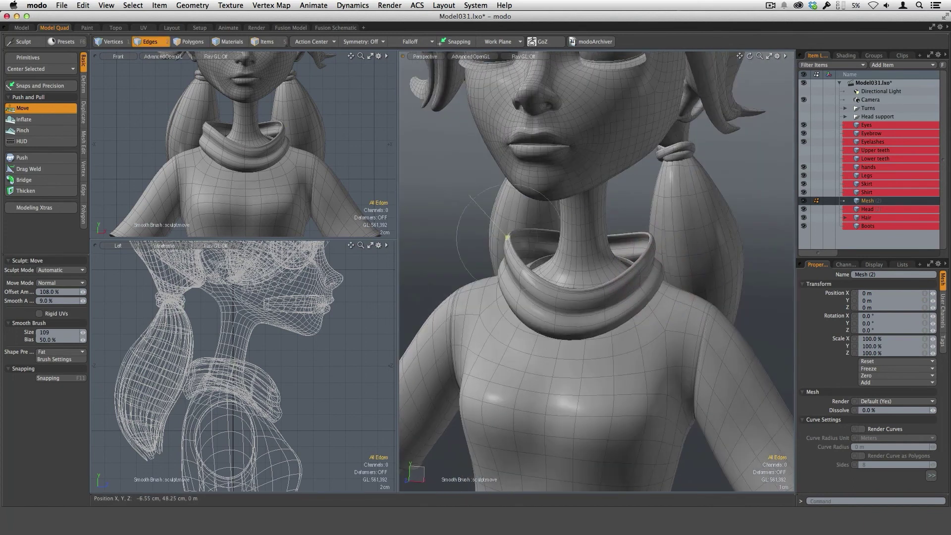
{"action": "mouse_move", "coordinate": [507, 238]}
{"action": "left_mouse_down", "text": "alt"}
{"action": "mouse_move", "coordinate": [652, 240]}
{"action": "mouse_move", "coordinate": [604, 242]}
{"action": "mouse_move", "coordinate": [626, 252]}
{"action": "mouse_move", "coordinate": [599, 307]}
{"action": "mouse_move", "coordinate": [599, 281]}
{"action": "mouse_move", "coordinate": [573, 315]}
{"action": "mouse_move", "coordinate": [537, 274]}
{"action": "left_mouse_up", "text": "alt"}
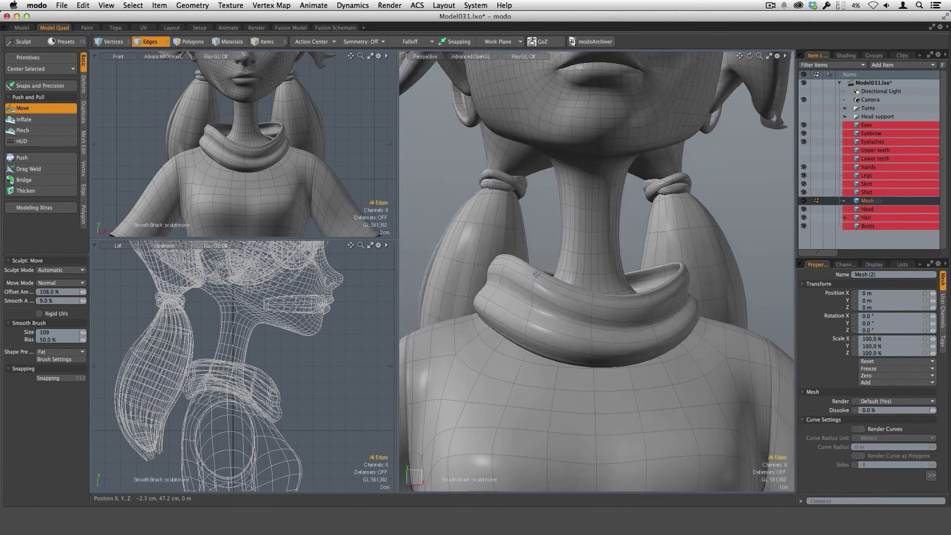
{"action": "left_click", "coordinate": [511, 257]}
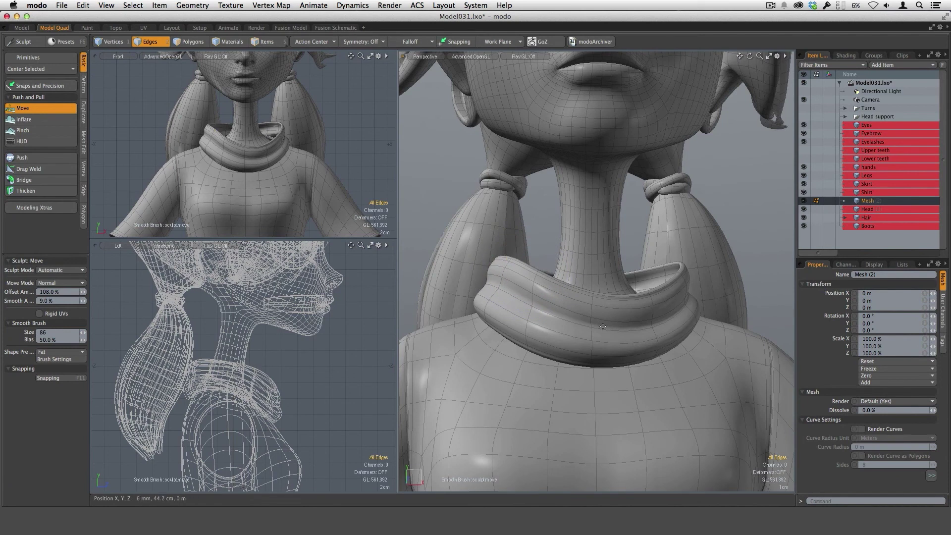
Check the scarf's proportions against the head and refine its silhouette with a brush size of 102
{"action": "left_click_drag", "start_coordinate": [603, 326], "coordinate": [555, 287], "text": "ctrl+alt"}
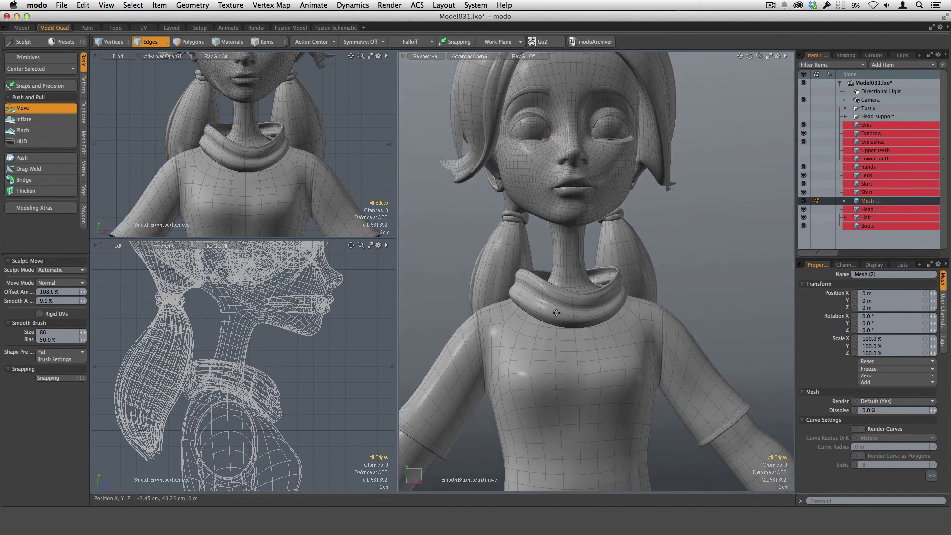
{"action": "left_click_drag", "start_coordinate": [331, 194], "coordinate": [285, 204], "text": "ctrl+alt"}
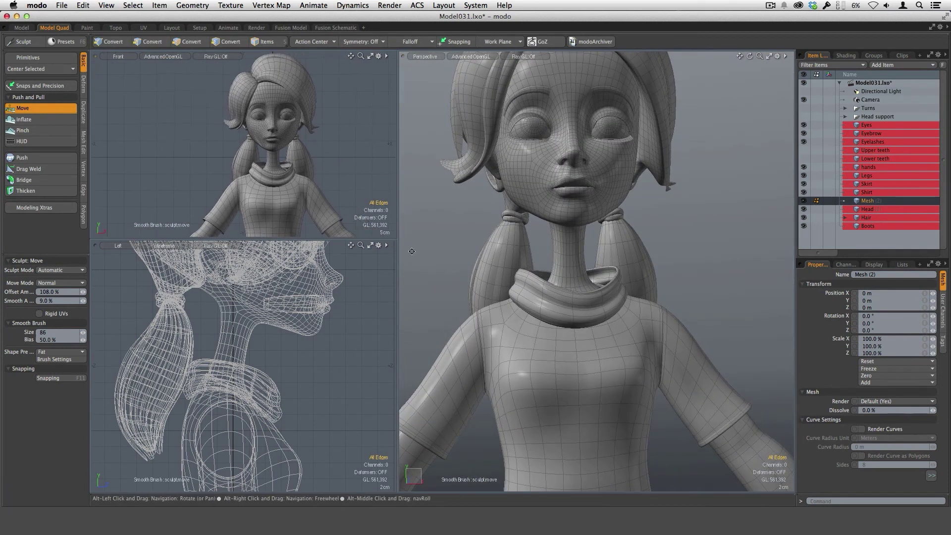
{"action": "left_click_drag", "start_coordinate": [636, 339], "coordinate": [609, 322], "text": "alt+shift"}
{"action": "right_click_drag", "start_coordinate": [527, 313], "coordinate": [535, 313]}
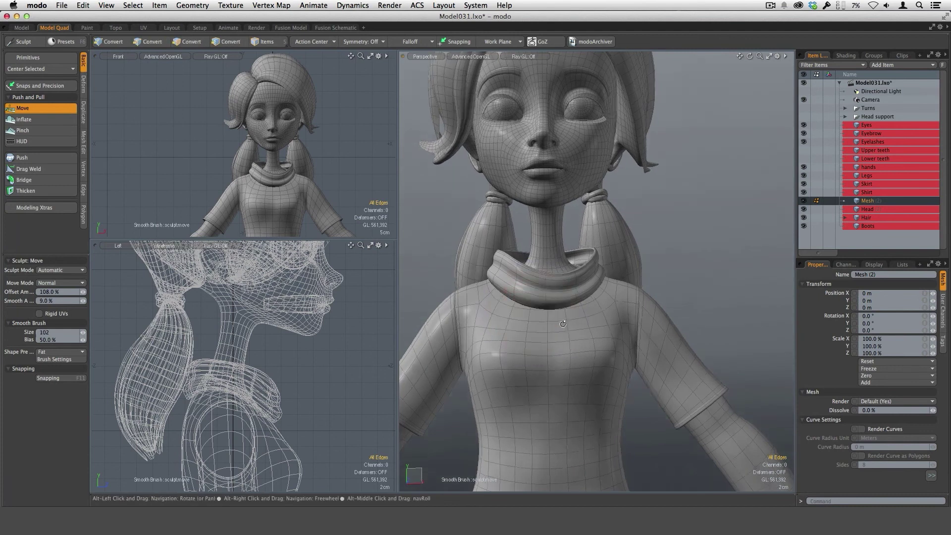
{"action": "mouse_move", "coordinate": [560, 322]}
{"action": "left_mouse_down", "text": "alt"}
{"action": "mouse_move", "coordinate": [550, 330]}
{"action": "mouse_move", "coordinate": [575, 300]}
{"action": "mouse_move", "coordinate": [602, 301]}
{"action": "left_mouse_up", "text": "alt"}
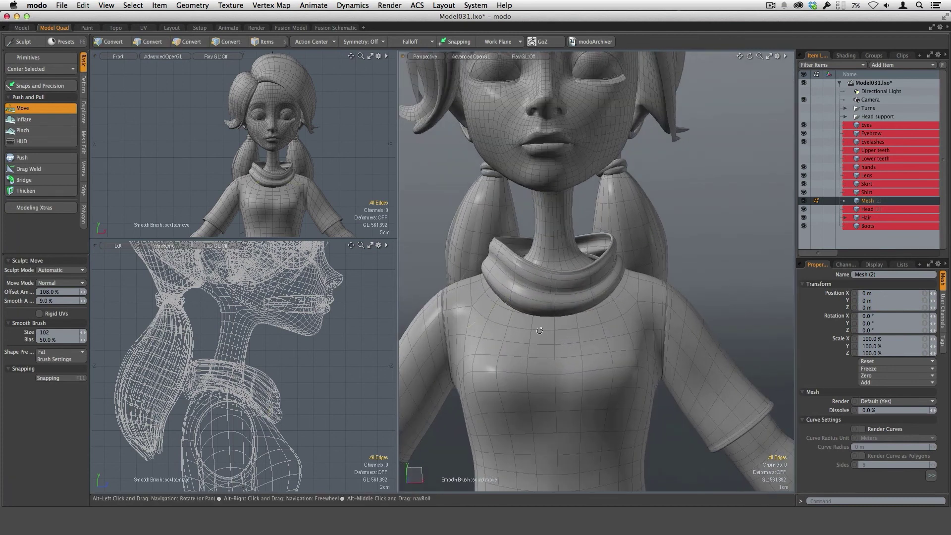
Make closer adjustments to the scarf's front folds with a brush size of 85 and check them against the upper body
{"action": "mouse_move", "coordinate": [545, 313]}
{"action": "left_mouse_down", "text": "alt"}
{"action": "mouse_move", "coordinate": [595, 301]}
{"action": "mouse_move", "coordinate": [608, 276]}
{"action": "left_mouse_up", "text": "alt"}
{"action": "right_click_drag", "start_coordinate": [604, 275], "coordinate": [596, 274]}
{"action": "mouse_move", "coordinate": [596, 274]}
{"action": "left_mouse_down", "text": "alt"}
{"action": "mouse_move", "coordinate": [592, 265]}
{"action": "mouse_move", "coordinate": [626, 272]}
{"action": "left_mouse_up", "text": "alt"}
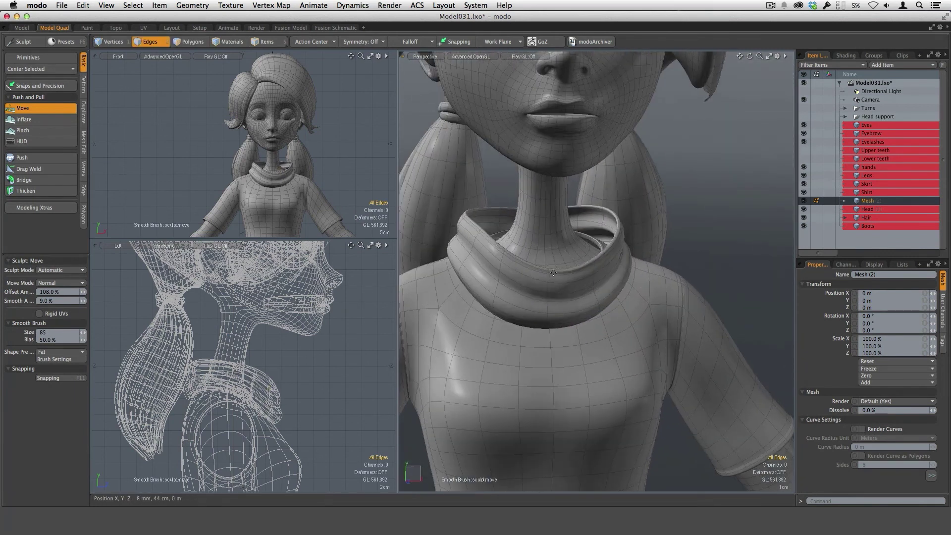
{"action": "left_click_drag", "start_coordinate": [626, 364], "coordinate": [594, 343], "text": "ctrl+alt"}
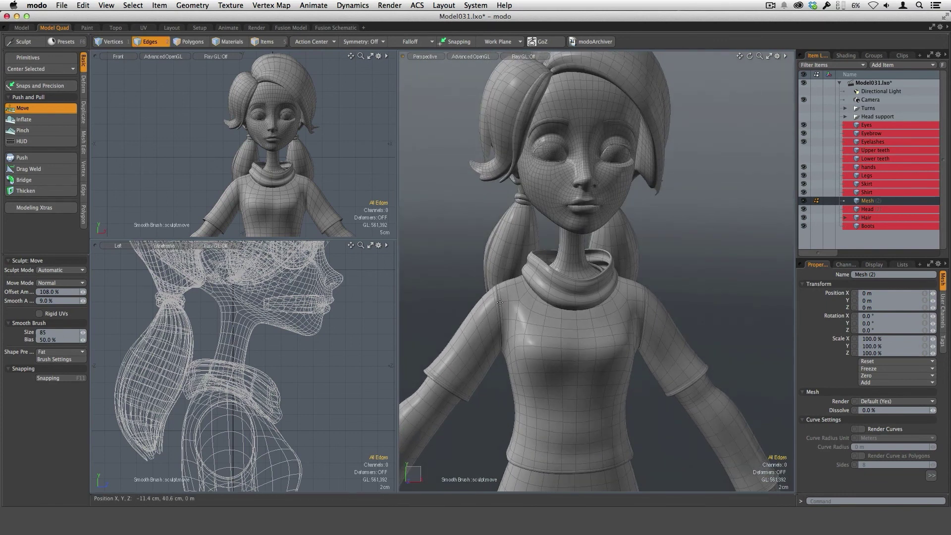
{"action": "left_click_drag", "start_coordinate": [574, 376], "coordinate": [560, 376], "text": "ctrl+alt"}
{"action": "left_click_drag", "start_coordinate": [560, 376], "coordinate": [561, 307], "text": "alt+shift"}
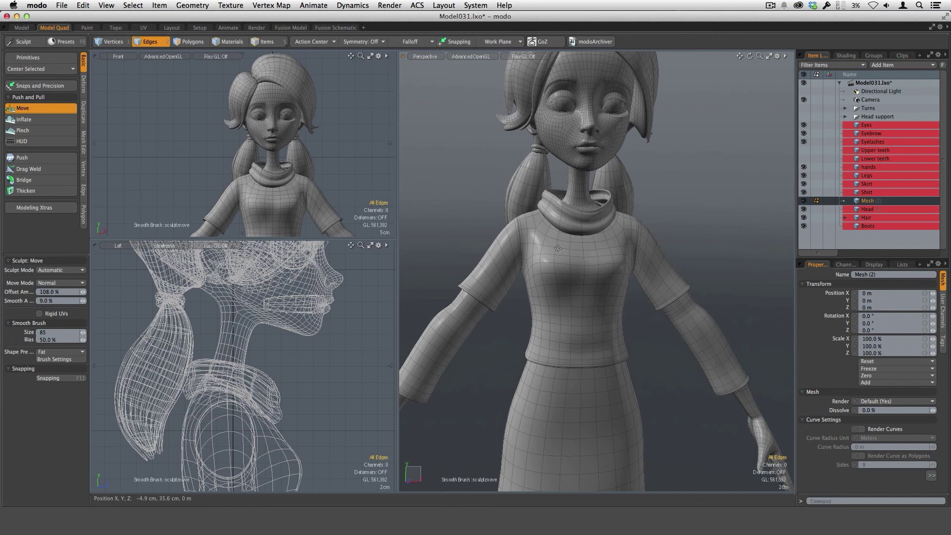
Compare the full figure with the hanging scarf tail in colorComp.png in Preview, and return to modo
{"action": "left_click_drag", "start_coordinate": [577, 342], "coordinate": [592, 313], "text": "alt"}
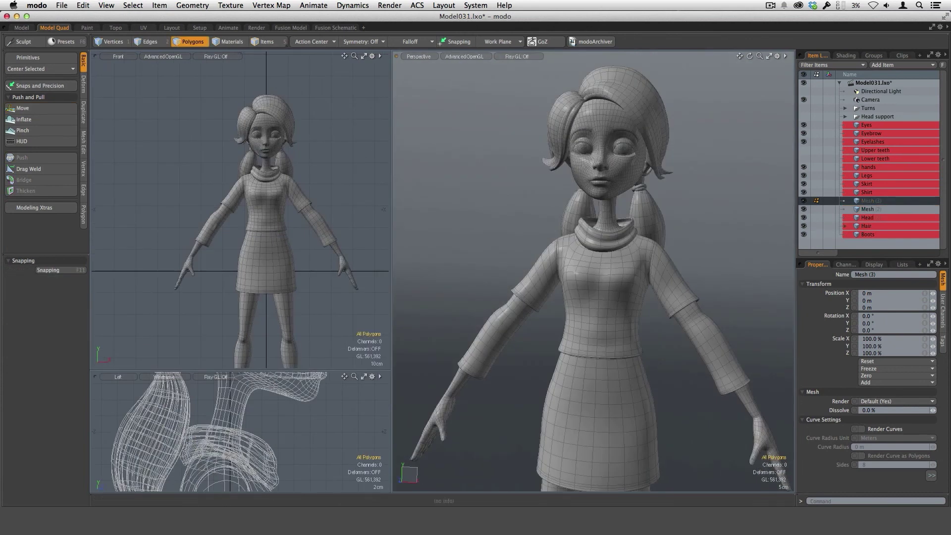
{"action": "left_click_drag", "start_coordinate": [0, 53], "coordinate": [493, 31]}
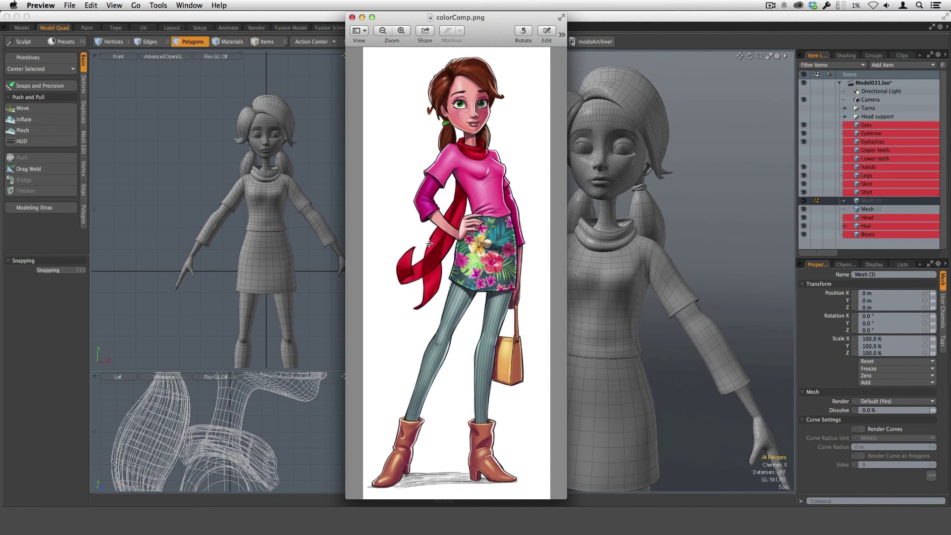
{"action": "left_click_drag", "start_coordinate": [475, 46], "coordinate": [0, 109]}
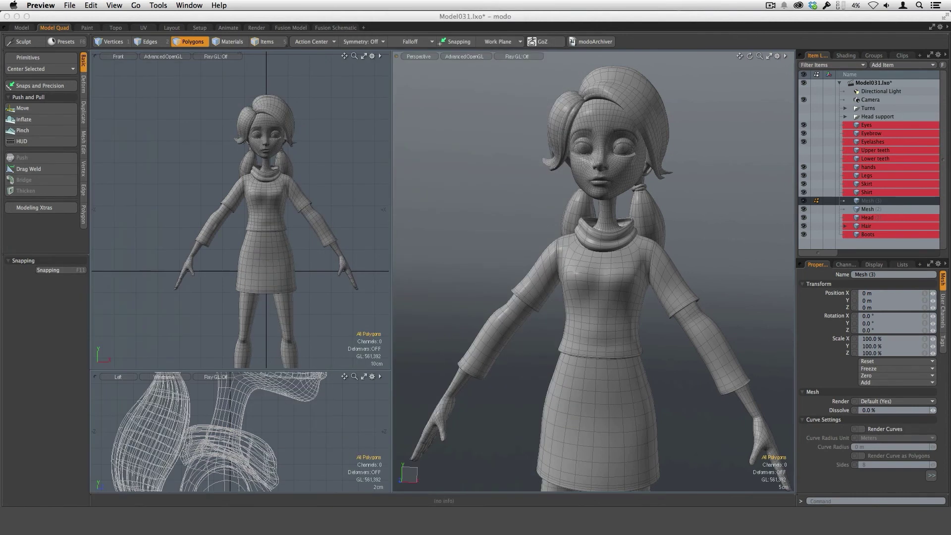
{"action": "left_click", "coordinate": [705, 258]}
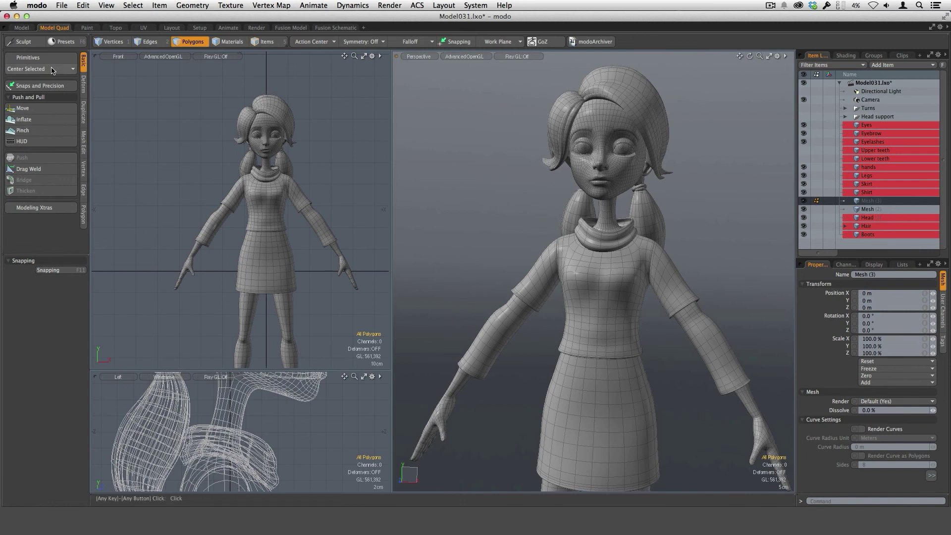
Create a flat cube strip beside the character, about 7.3 cm wide and 81 cm tall, with 28 vertical segments
{"action": "left_click", "coordinate": [28, 57]}
{"action": "left_click", "coordinate": [102, 48]}
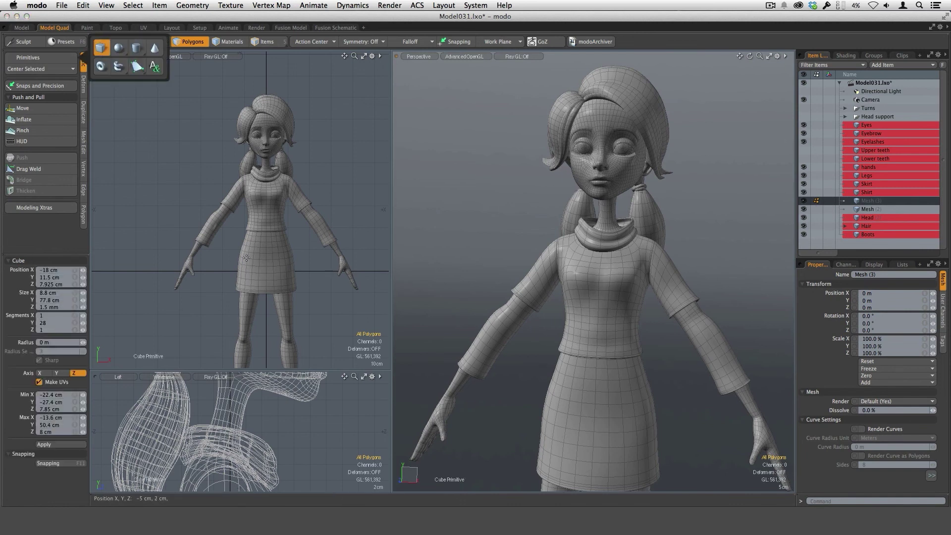
{"action": "left_click_drag", "start_coordinate": [214, 164], "coordinate": [228, 364]}
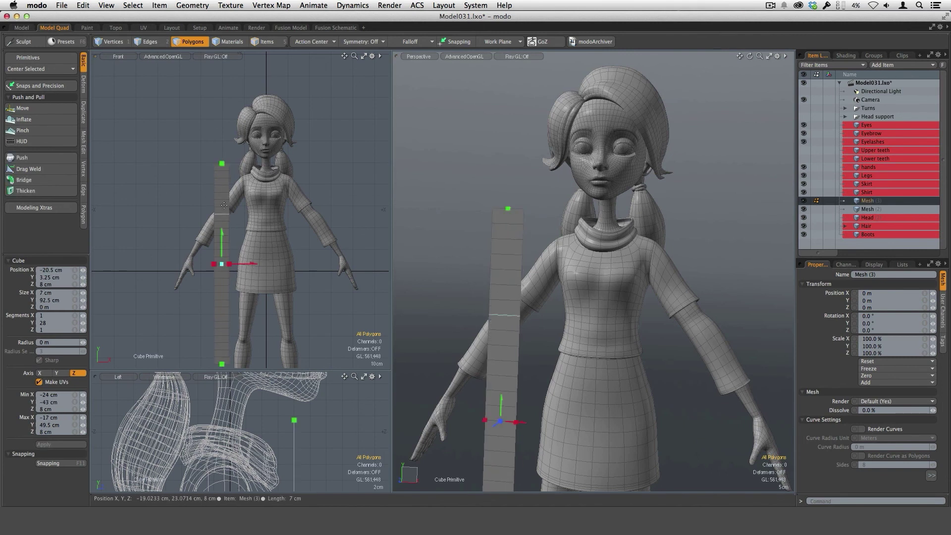
{"action": "left_click_drag", "start_coordinate": [221, 363], "coordinate": [222, 340]}
{"action": "left_click_drag", "start_coordinate": [231, 258], "coordinate": [265, 261], "text": "ctrl+alt"}
{"action": "left_click_drag", "start_coordinate": [265, 261], "coordinate": [273, 238], "text": "alt"}
{"action": "left_click_drag", "start_coordinate": [248, 190], "coordinate": [253, 183], "text": "ctrl+alt"}
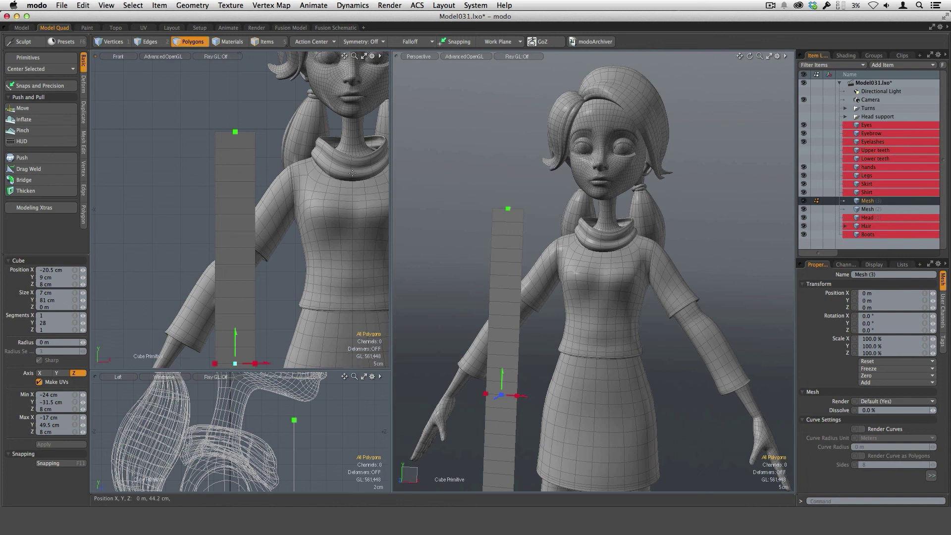
{"action": "left_click_drag", "start_coordinate": [255, 363], "coordinate": [257, 363]}
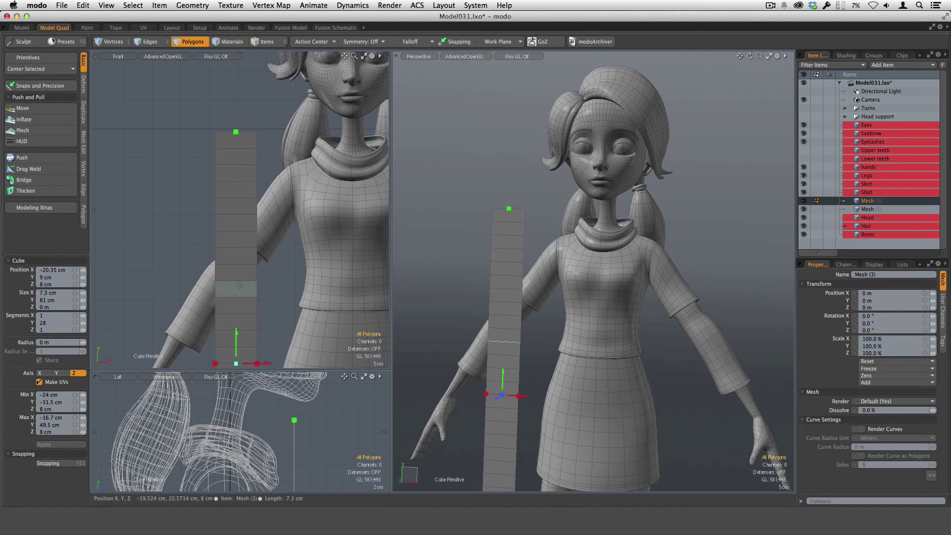
Give the hanging scarf strip a thickness of about 2.2 mm in depth
{"action": "left_click_drag", "start_coordinate": [580, 325], "coordinate": [617, 270], "text": "alt"}
{"action": "left_click_drag", "start_coordinate": [616, 270], "coordinate": [658, 256], "text": "alt"}
{"action": "left_click_drag", "start_coordinate": [520, 301], "coordinate": [561, 302], "text": "ctrl+alt"}
{"action": "mouse_move", "coordinate": [490, 327]}
{"action": "left_mouse_down", "text": "alt"}
{"action": "mouse_move", "coordinate": [528, 327]}
{"action": "mouse_move", "coordinate": [489, 327]}
{"action": "left_mouse_up", "text": "alt"}
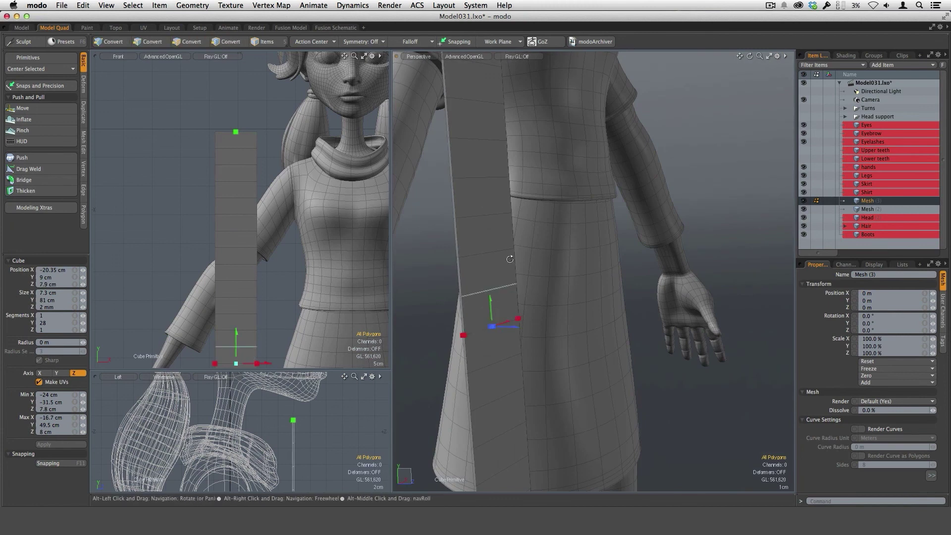
{"action": "left_click_drag", "start_coordinate": [509, 259], "coordinate": [550, 310], "text": "alt"}
{"action": "left_click_drag", "start_coordinate": [542, 326], "coordinate": [517, 300], "text": "ctrl+alt"}
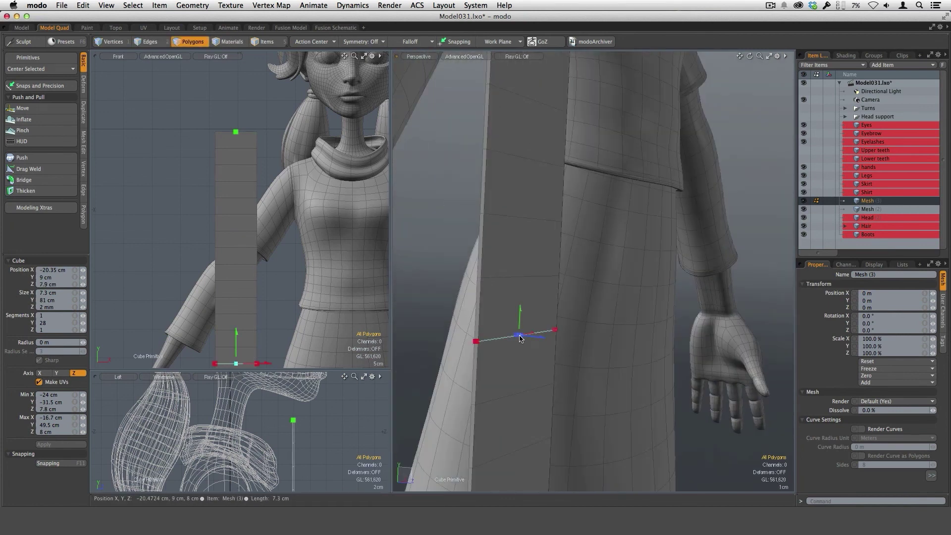
{"action": "mouse_move", "coordinate": [522, 336]}
{"action": "left_mouse_down"}
{"action": "mouse_move", "coordinate": [569, 337]}
{"action": "mouse_move", "coordinate": [529, 338]}
{"action": "left_mouse_up"}
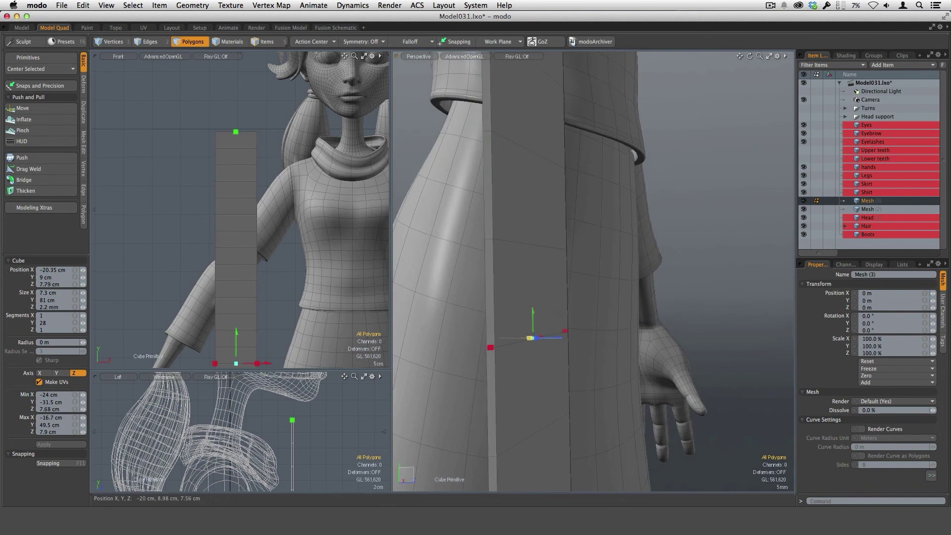
Loop-slice the strip lengthwise with two symmetric cuts close to its long edges, and clear the polygon selection
{"action": "left_click_drag", "start_coordinate": [525, 258], "coordinate": [524, 301]}
{"action": "left_click_drag", "start_coordinate": [525, 301], "coordinate": [520, 333]}
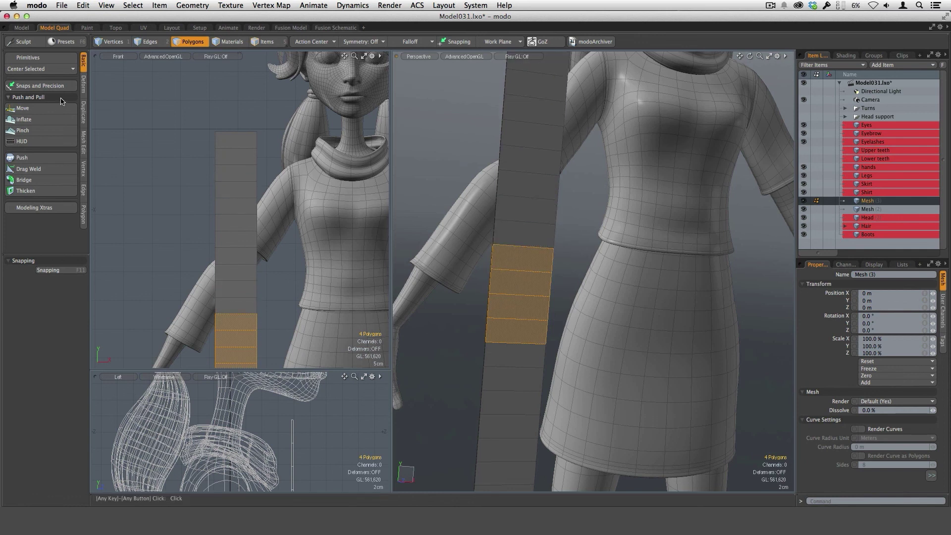
{"action": "key", "text": "alt+c"}
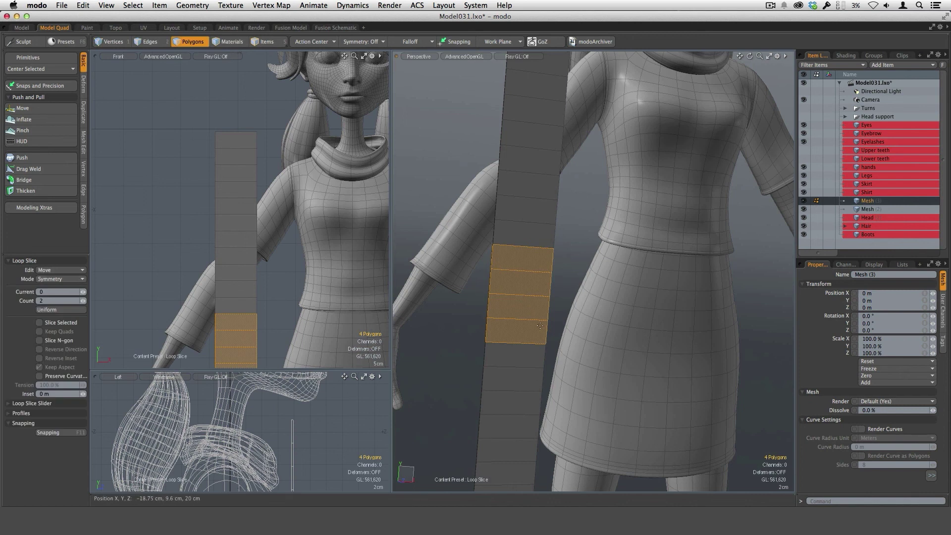
{"action": "scroll", "coordinate": [539, 325], "scroll_direction": "up", "scroll_amount": 3}
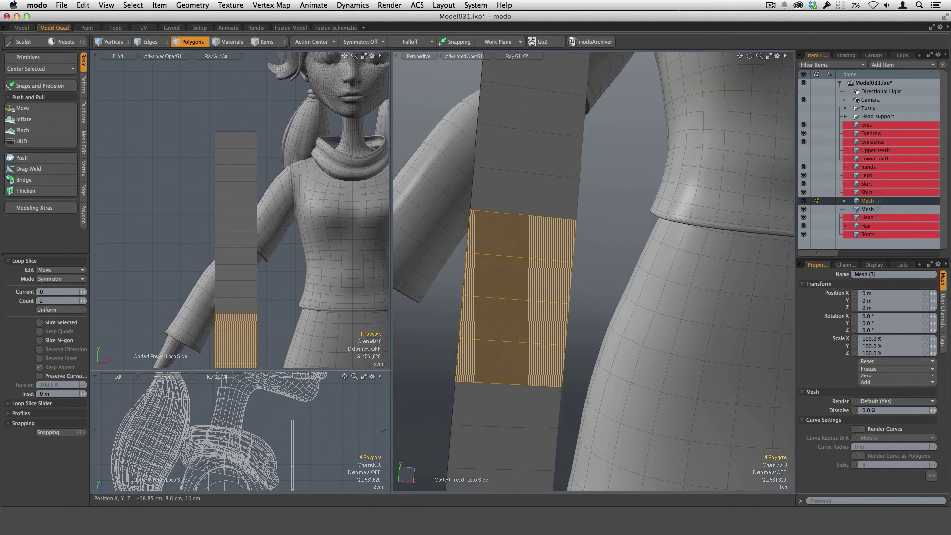
{"action": "left_click_drag", "start_coordinate": [540, 325], "coordinate": [422, 325]}
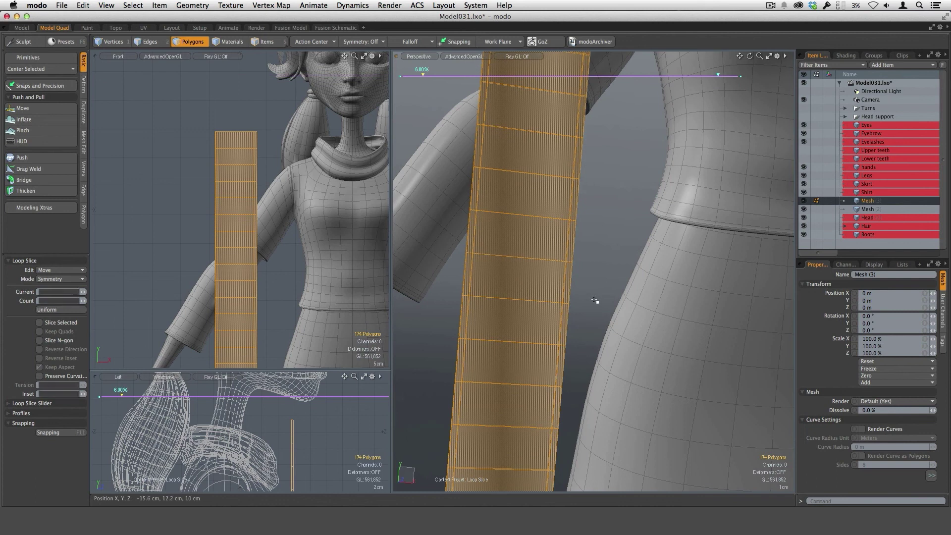
{"action": "key", "text": "space"}
{"action": "left_click", "coordinate": [615, 261]}
Loop-slice the strip's central face band lengthwise with two symmetric cuts at 2%, just inside the existing edge cuts, and clear the selection
{"action": "left_click_drag", "start_coordinate": [637, 213], "coordinate": [574, 217], "text": "ctrl+alt"}
{"action": "left_click_drag", "start_coordinate": [574, 218], "coordinate": [579, 312], "text": "alt+shift"}
{"action": "left_click_drag", "start_coordinate": [590, 219], "coordinate": [612, 233], "text": "ctrl+alt"}
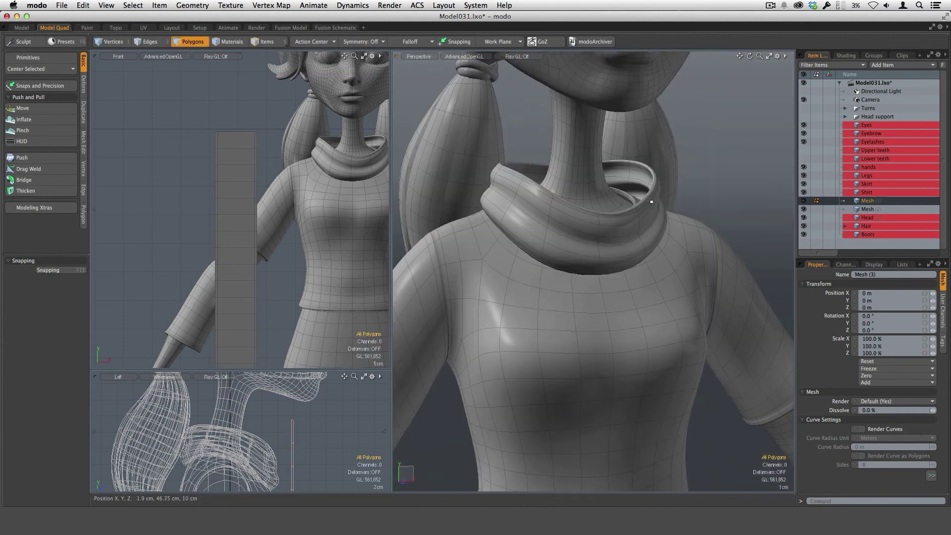
{"action": "left_click_drag", "start_coordinate": [656, 191], "coordinate": [682, 203], "text": "alt"}
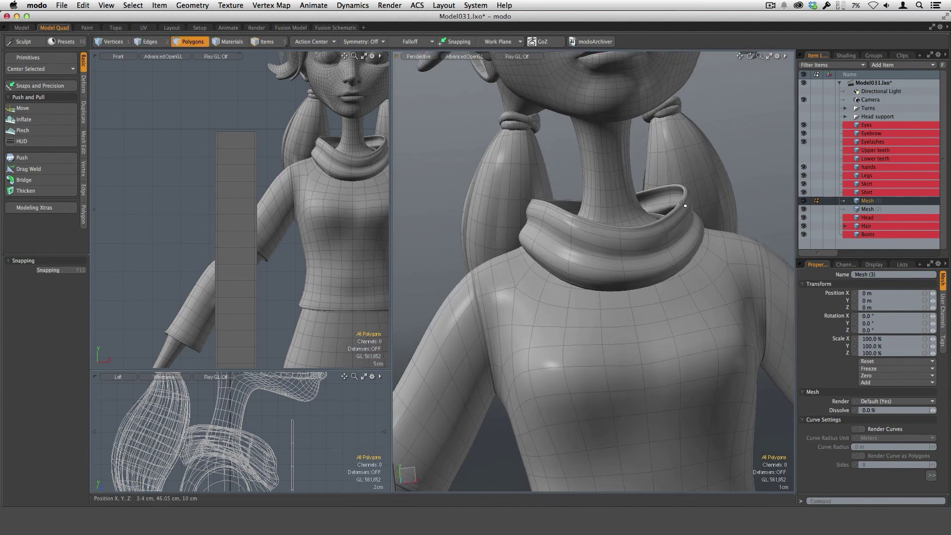
{"action": "left_click_drag", "start_coordinate": [661, 287], "coordinate": [529, 273], "text": "ctrl+alt"}
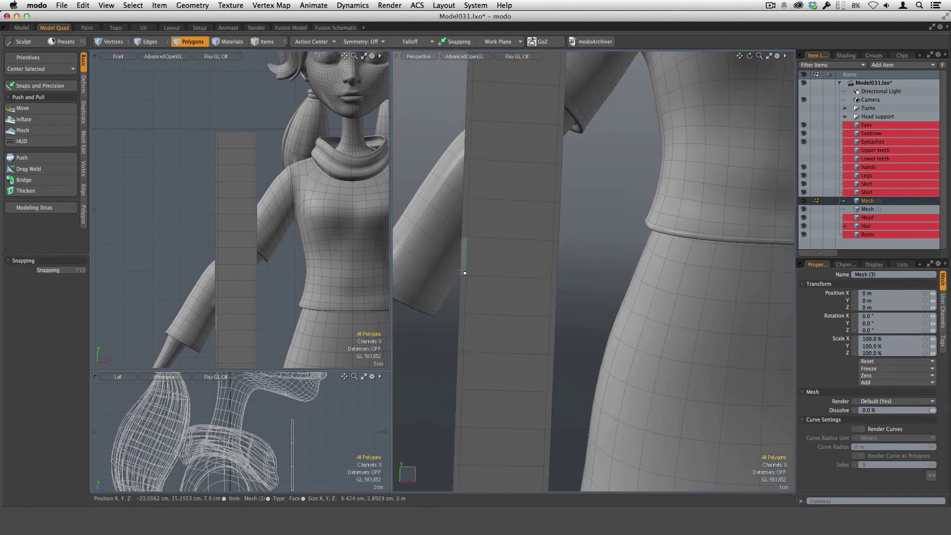
{"action": "left_click_drag", "start_coordinate": [566, 307], "coordinate": [584, 309], "text": "alt"}
{"action": "left_click_drag", "start_coordinate": [510, 278], "coordinate": [516, 305]}
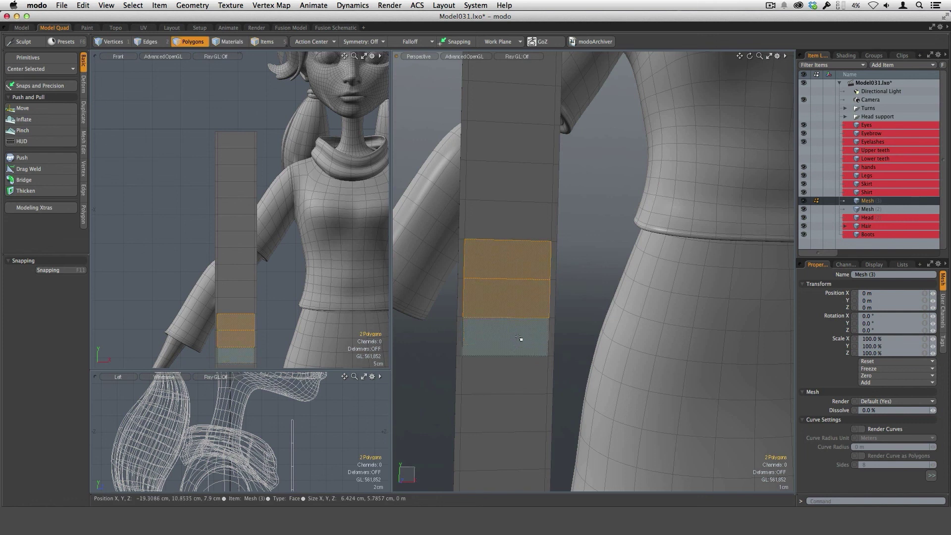
{"action": "key", "text": "alt+c"}
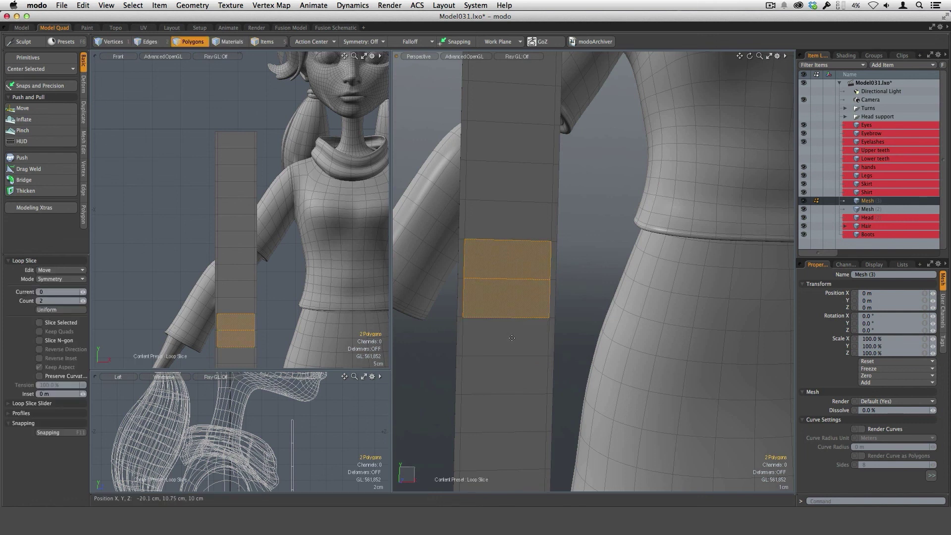
{"action": "mouse_move", "coordinate": [515, 349]}
{"action": "left_mouse_down"}
{"action": "mouse_move", "coordinate": [488, 348]}
{"action": "mouse_move", "coordinate": [522, 354]}
{"action": "left_mouse_up"}
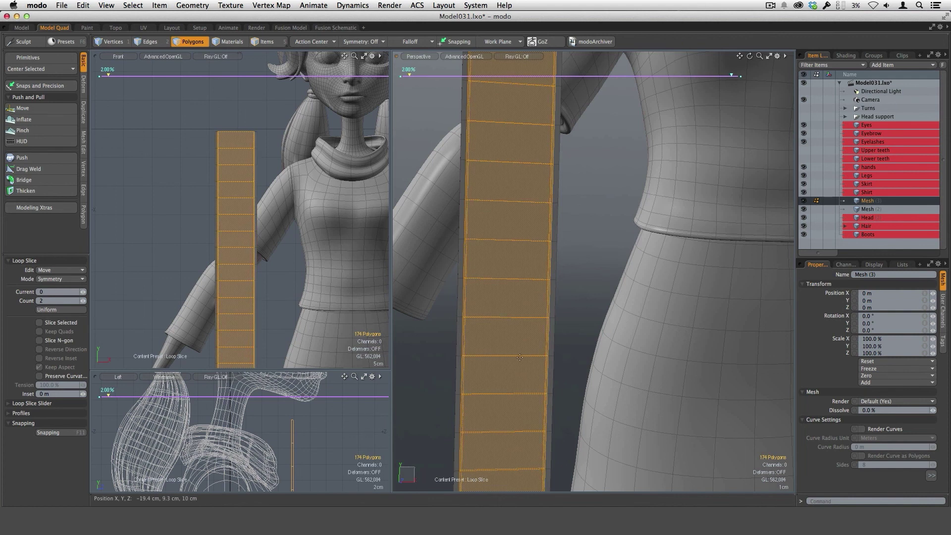
{"action": "key", "text": "Escape"}
{"action": "key", "text": "Escape"}
Push the two lengthwise edge loops near the strip's long edges by 800 um to form raised borders, and clear the selection
{"action": "left_click_drag", "start_coordinate": [510, 322], "coordinate": [500, 301], "text": "alt"}
{"action": "scroll", "coordinate": [500, 301], "scroll_direction": "up", "scroll_amount": 3}
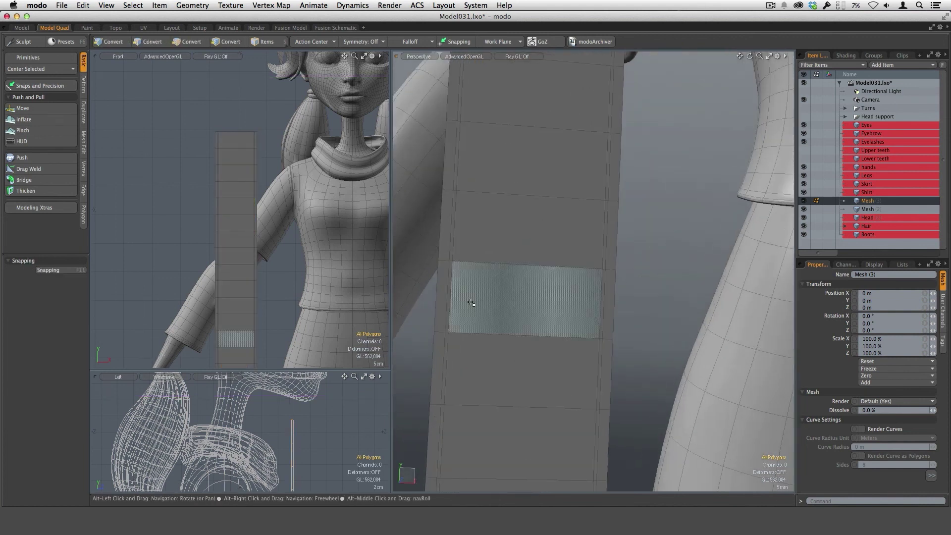
{"action": "key", "text": "1"}
{"action": "key", "text": "2"}
{"action": "double_click", "coordinate": [448, 308]}
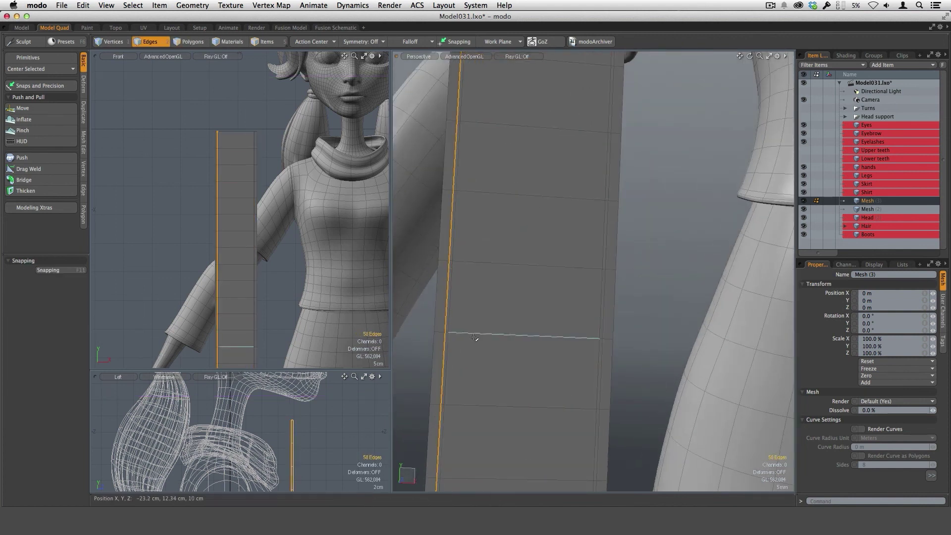
{"action": "double_click", "coordinate": [604, 319], "text": "shift"}
{"action": "left_click_drag", "start_coordinate": [604, 321], "coordinate": [554, 287], "text": "alt"}
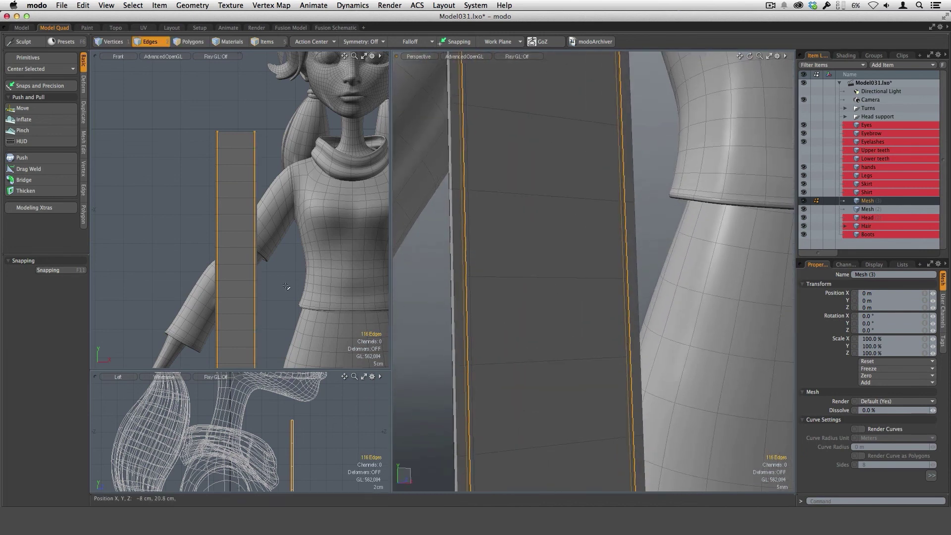
{"action": "left_click", "coordinate": [22, 158]}
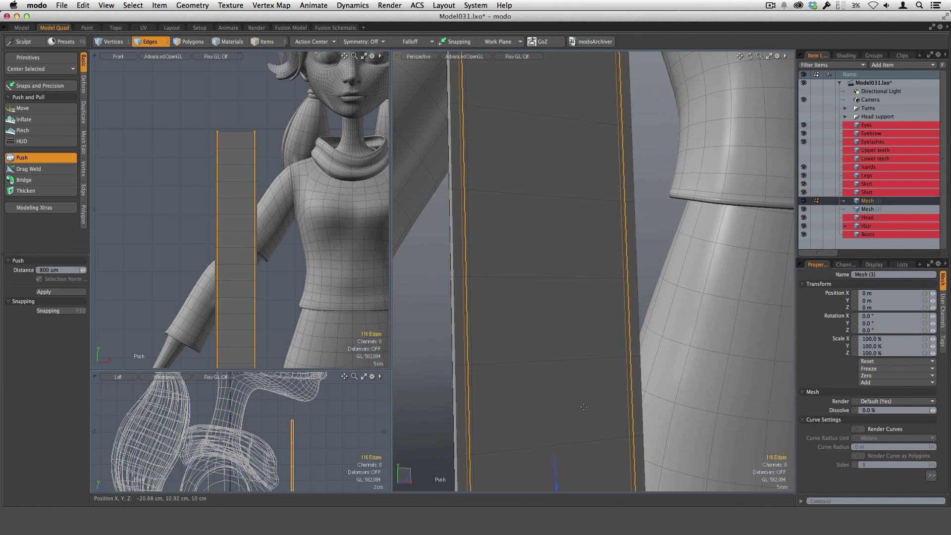
{"action": "left_click_drag", "start_coordinate": [583, 407], "coordinate": [581, 293], "text": "alt+shift"}
{"action": "mouse_move", "coordinate": [554, 372]}
{"action": "left_mouse_down"}
{"action": "mouse_move", "coordinate": [544, 372]}
{"action": "mouse_move", "coordinate": [614, 347]}
{"action": "mouse_move", "coordinate": [674, 340]}
{"action": "mouse_move", "coordinate": [657, 306]}
{"action": "left_mouse_up"}
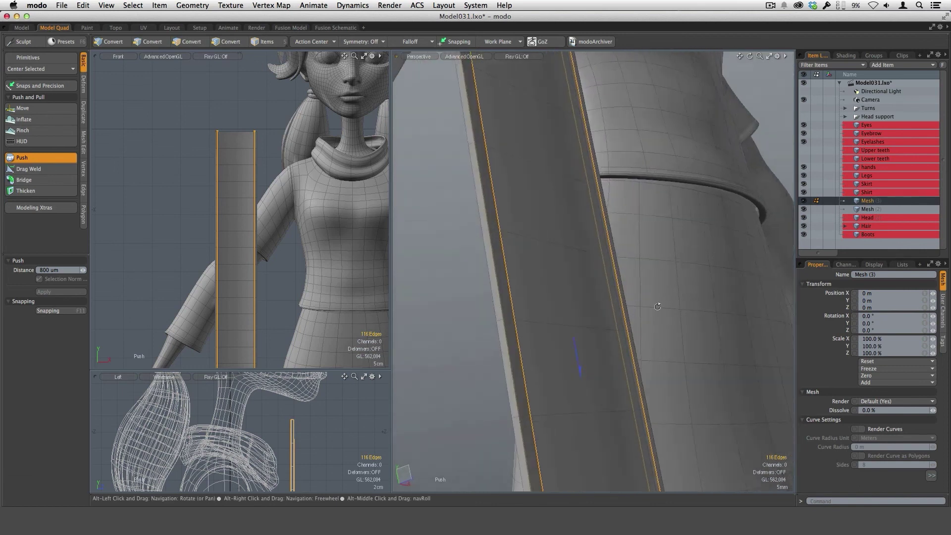
{"action": "left_click_drag", "start_coordinate": [648, 408], "coordinate": [632, 316], "text": "alt"}
{"action": "left_click_drag", "start_coordinate": [644, 380], "coordinate": [507, 307], "text": "alt"}
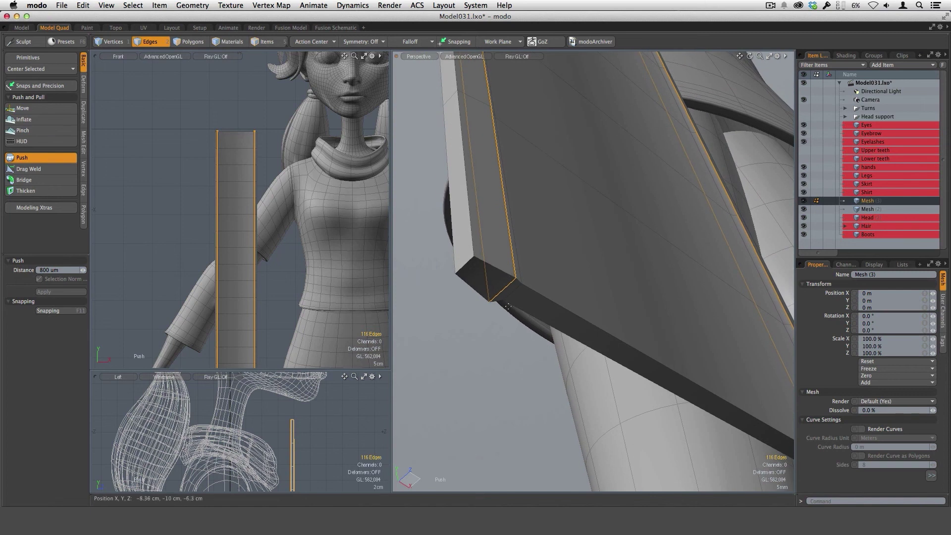
{"action": "key", "text": "space"}
{"action": "left_click", "coordinate": [514, 357]}
Preview the bordered strip with subdivision smoothing, and return it to the unsmoothed mesh
{"action": "key", "text": "Tab"}
{"action": "mouse_move", "coordinate": [598, 355]}
{"action": "left_mouse_down", "text": "ctrl+alt"}
{"action": "mouse_move", "coordinate": [592, 314]}
{"action": "mouse_move", "coordinate": [611, 355]}
{"action": "left_mouse_up", "text": "ctrl+alt"}
{"action": "left_click_drag", "start_coordinate": [700, 280], "coordinate": [560, 288], "text": "alt"}
{"action": "key", "text": "Tab"}
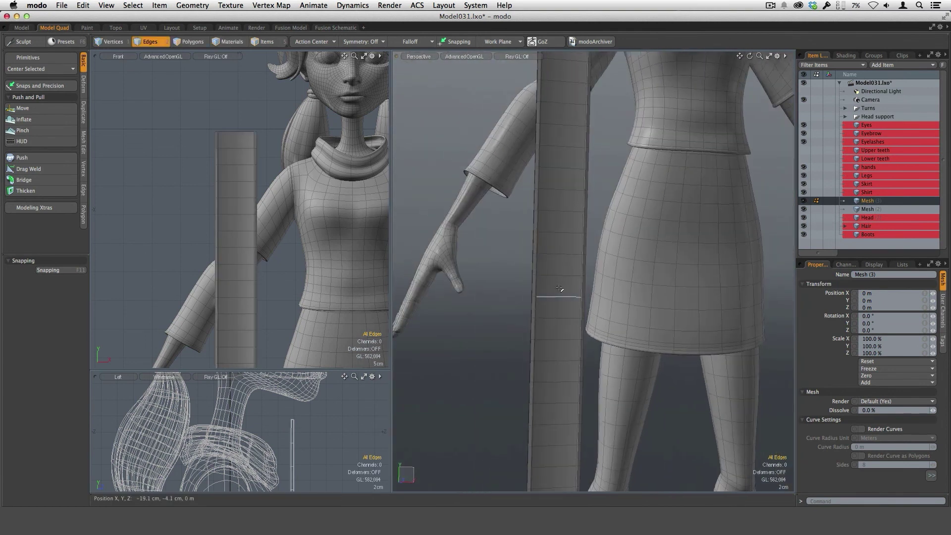
Loop-slice the strip's central face band lengthwise with two symmetric cuts at 29%, and clear the selection
{"action": "key", "text": "3"}
{"action": "left_click_drag", "start_coordinate": [619, 323], "coordinate": [562, 320], "text": "alt"}
{"action": "key", "text": "alt+c"}
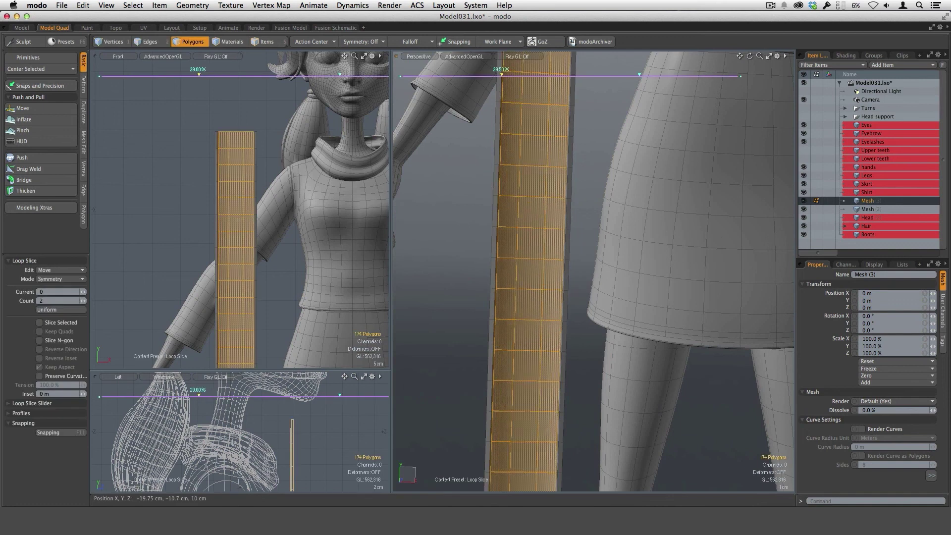
{"action": "key", "text": "q"}
{"action": "key", "text": "Escape"}
{"action": "mouse_move", "coordinate": [583, 351]}
{"action": "left_mouse_down", "text": "ctrl+alt"}
{"action": "mouse_move", "coordinate": [526, 409]}
{"action": "mouse_move", "coordinate": [548, 297]}
{"action": "mouse_move", "coordinate": [545, 310]}
{"action": "mouse_move", "coordinate": [601, 355]}
{"action": "left_mouse_up", "text": "ctrl+alt"}
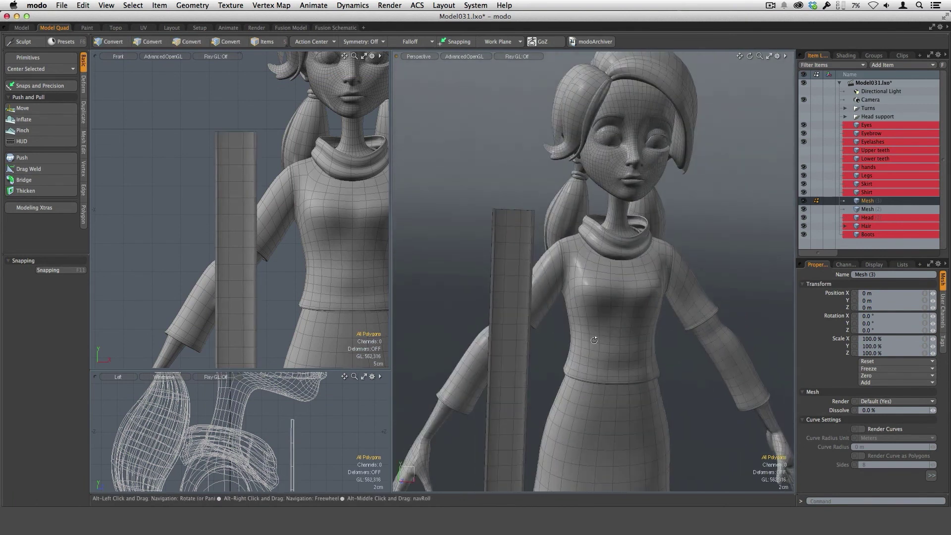
Loop-slice the lowest segment of the strip in Free mode with one crosswise cut at 87%, close to the bottom end
{"action": "left_click_drag", "start_coordinate": [575, 426], "coordinate": [563, 299], "text": "alt+shift"}
{"action": "left_click_drag", "start_coordinate": [500, 483], "coordinate": [511, 355], "text": "alt+shift"}
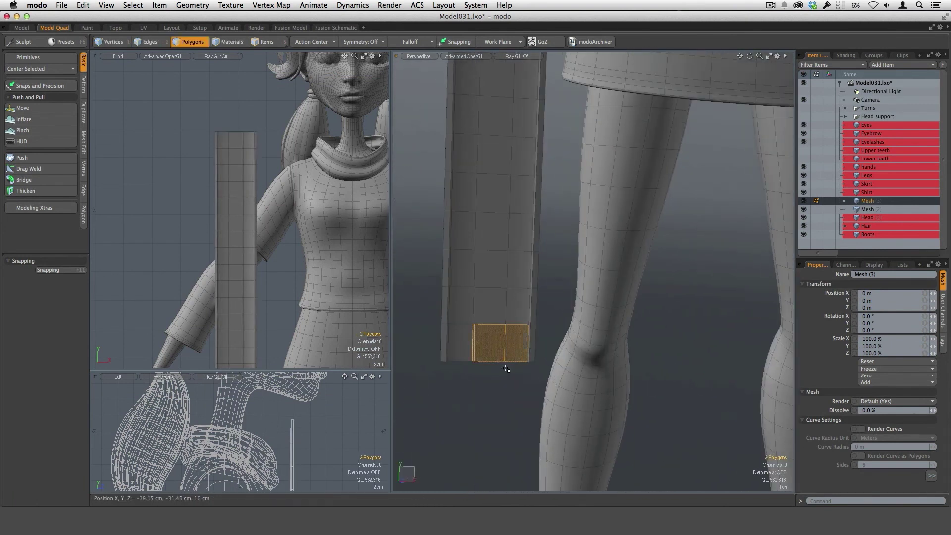
{"action": "key", "text": "alt+c"}
{"action": "left_click", "coordinate": [81, 281]}
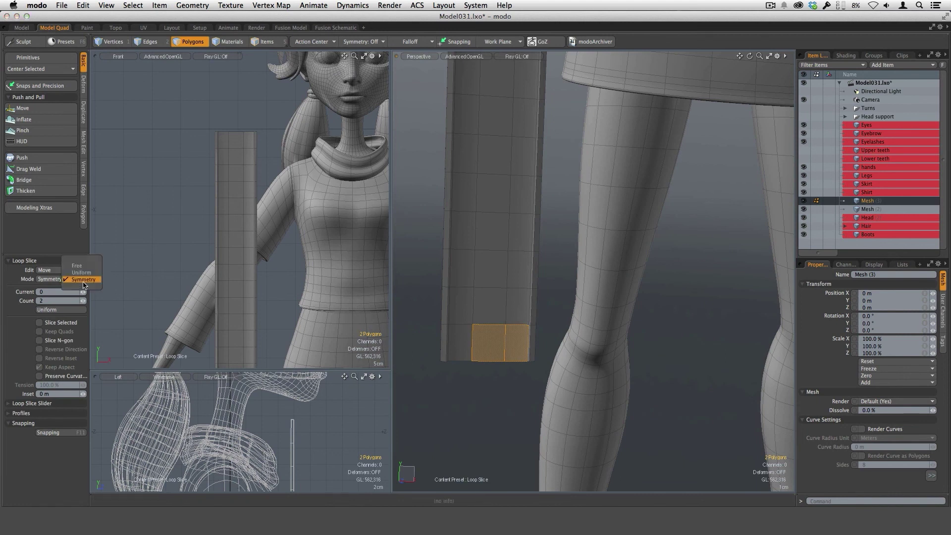
{"action": "left_click", "coordinate": [79, 265]}
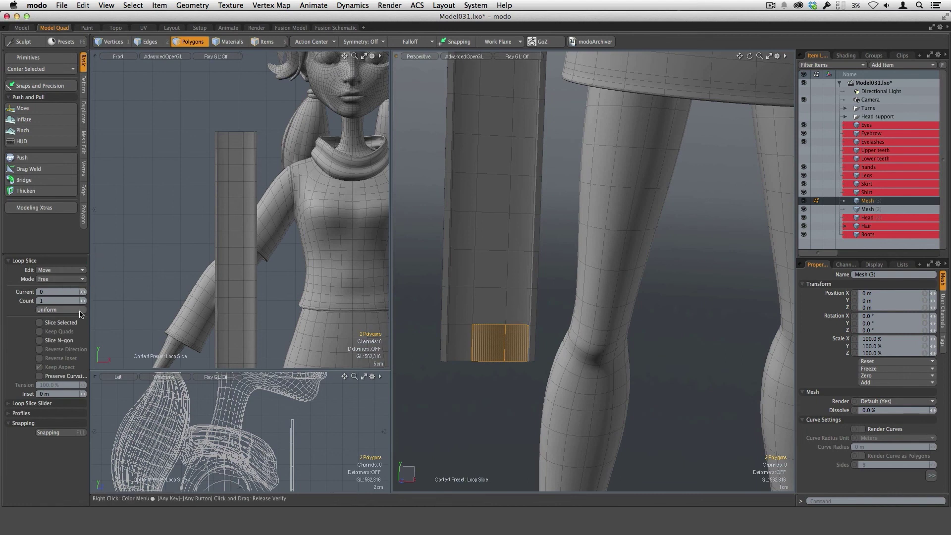
{"action": "left_click_drag", "start_coordinate": [506, 368], "coordinate": [574, 367]}
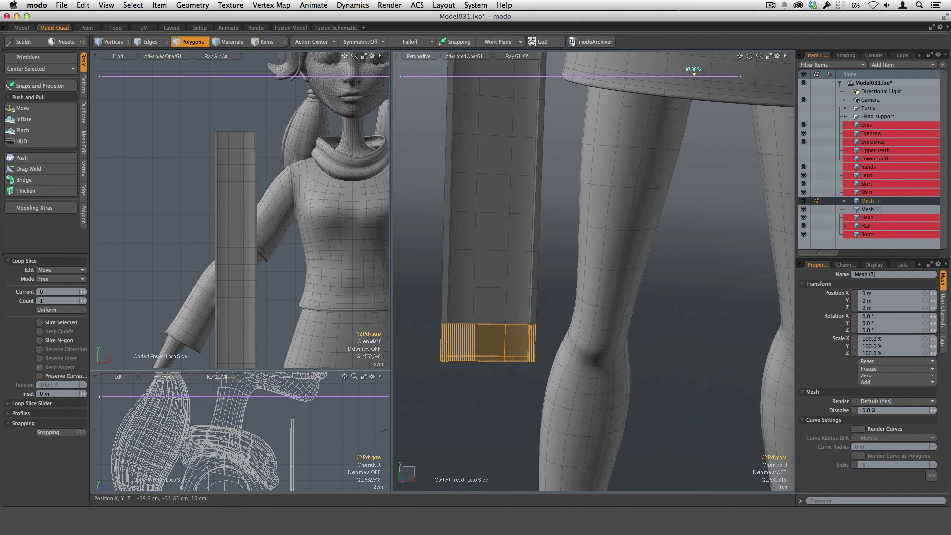
{"action": "key", "text": "Escape"}
{"action": "left_click_drag", "start_coordinate": [517, 389], "coordinate": [542, 363], "text": "alt"}
Loop-slice the uppermost segment of the strip with one crosswise cut at 83%, close to the top end
{"action": "left_click_drag", "start_coordinate": [573, 314], "coordinate": [531, 347], "text": "ctrl+alt"}
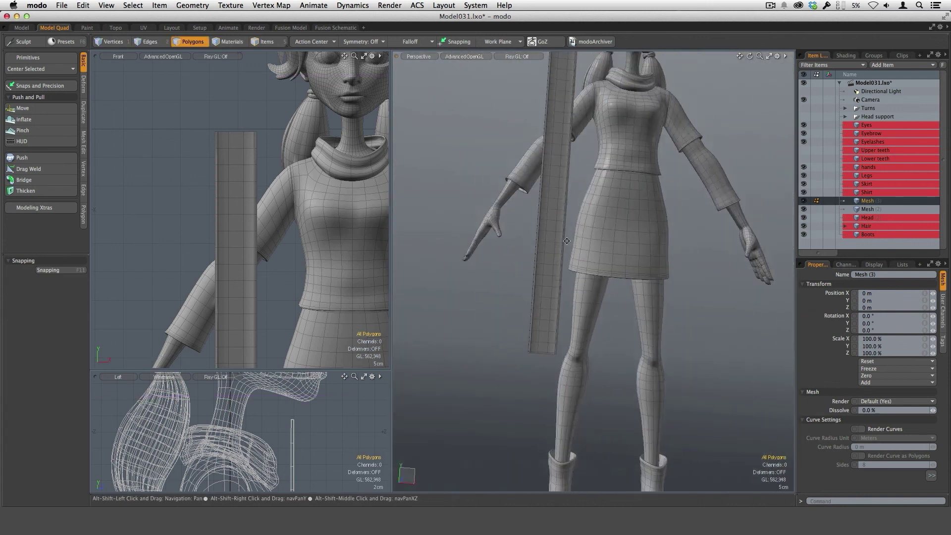
{"action": "left_click_drag", "start_coordinate": [579, 110], "coordinate": [534, 285], "text": "alt+shift"}
{"action": "scroll", "coordinate": [536, 267], "scroll_direction": "up", "scroll_amount": 5}
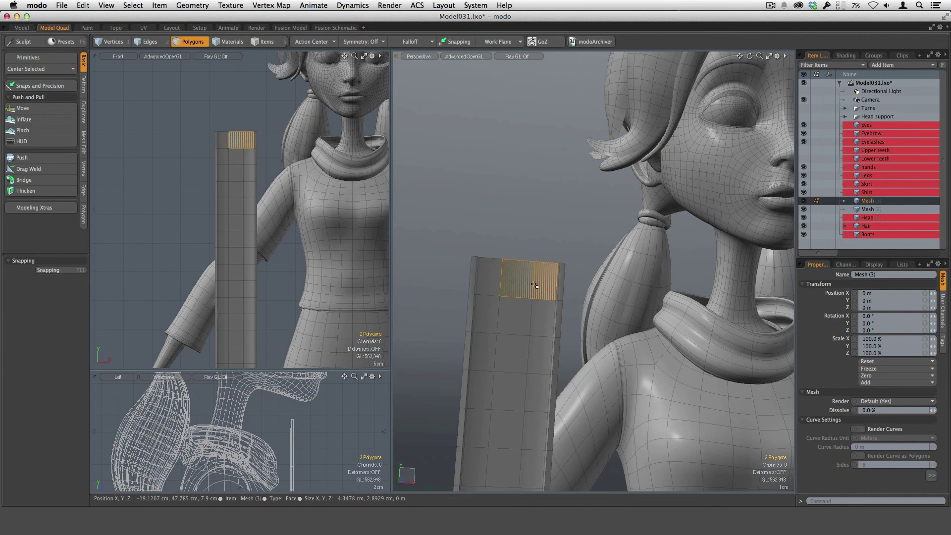
{"action": "key", "text": "l"}
{"action": "key", "text": "alt+c"}
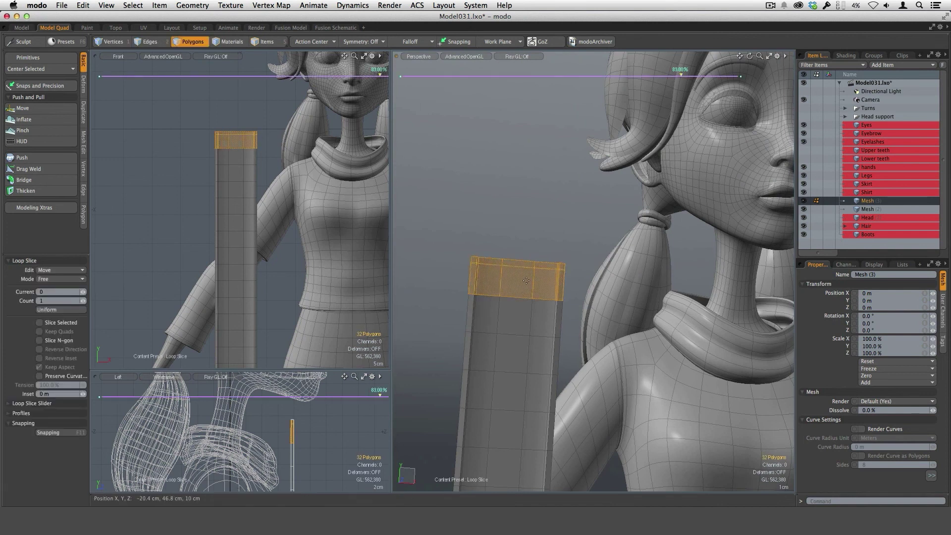
{"action": "key", "text": "Escape"}
{"action": "key", "text": "Escape"}
Turn on subdivision smoothing for the finished scarf strip
{"action": "left_click_drag", "start_coordinate": [551, 288], "coordinate": [595, 305], "text": "alt"}
{"action": "left_click_drag", "start_coordinate": [529, 265], "coordinate": [624, 339], "text": "alt"}
{"action": "key", "text": "Tab"}
{"action": "scroll", "coordinate": [654, 359], "scroll_direction": "down", "scroll_amount": 8}
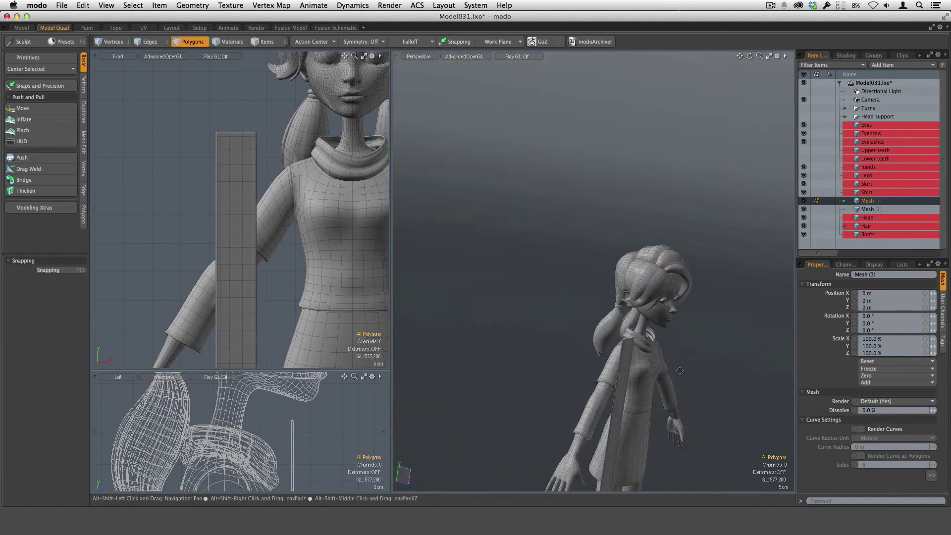
Move the scarf strip behind the character's back, about 20.9 cm in X and -13 cm in Z, with its top just below the neck wrap
{"action": "left_click_drag", "start_coordinate": [679, 370], "coordinate": [539, 209], "text": "alt"}
{"action": "scroll", "coordinate": [542, 198], "scroll_direction": "up", "scroll_amount": 5}
{"action": "scroll", "coordinate": [329, 287], "scroll_direction": "down", "scroll_amount": 5}
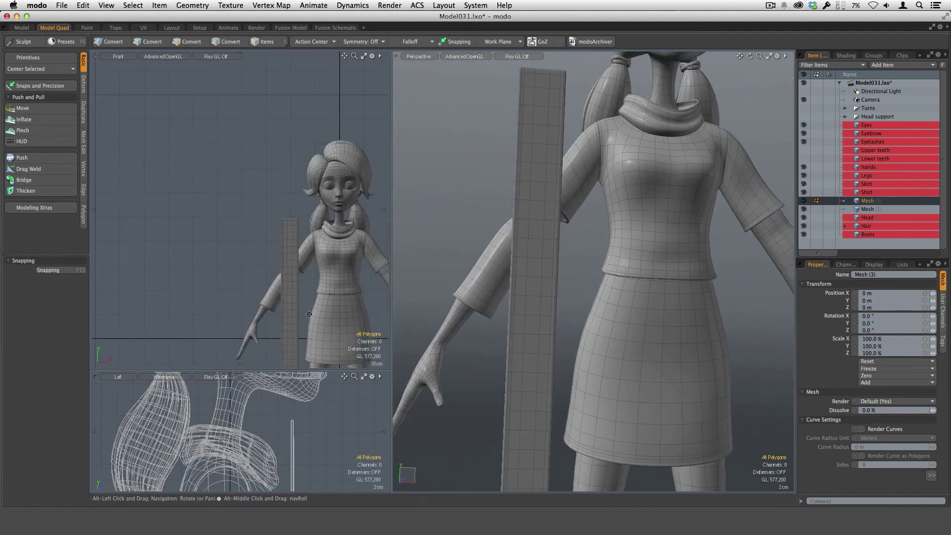
{"action": "left_click_drag", "start_coordinate": [309, 314], "coordinate": [266, 218], "text": "alt"}
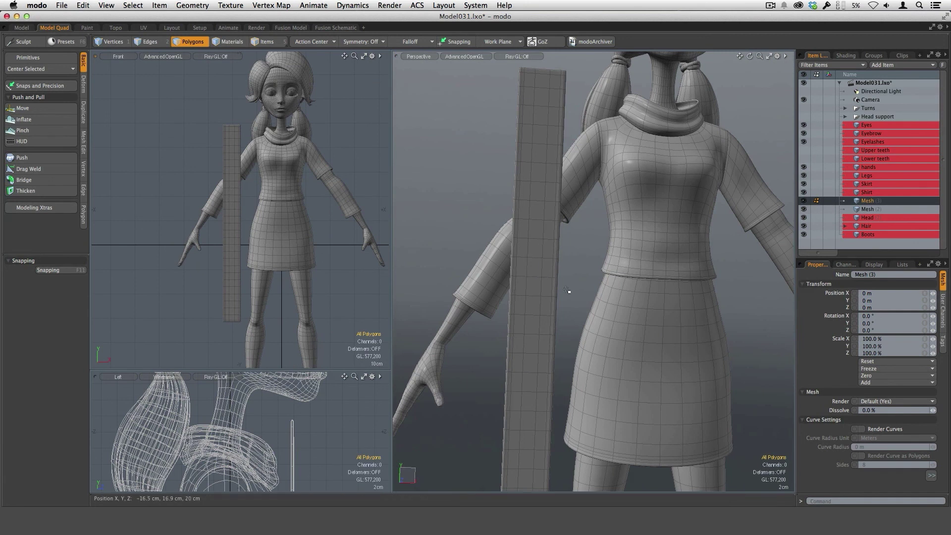
{"action": "left_click_drag", "start_coordinate": [571, 321], "coordinate": [591, 364], "text": "alt"}
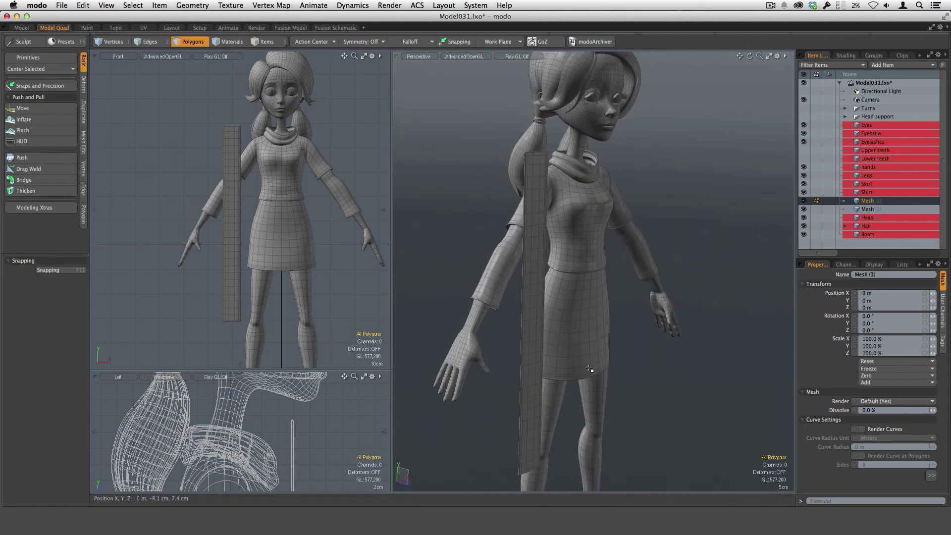
{"action": "key", "text": "y"}
{"action": "left_click_drag", "start_coordinate": [589, 368], "coordinate": [634, 366], "text": "alt"}
{"action": "left_click_drag", "start_coordinate": [573, 333], "coordinate": [689, 326]}
{"action": "left_click_drag", "start_coordinate": [535, 348], "coordinate": [449, 334]}
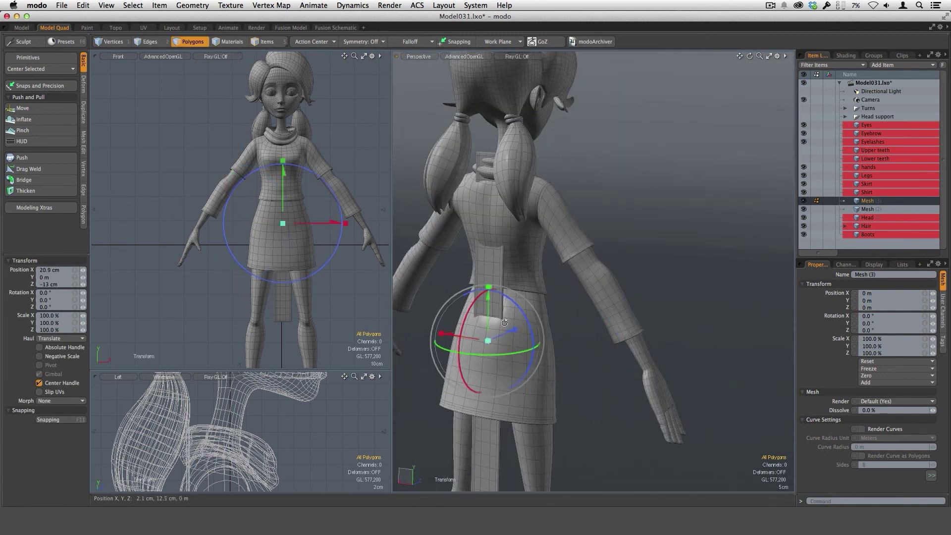
{"action": "left_click_drag", "start_coordinate": [504, 322], "coordinate": [474, 328], "text": "alt"}
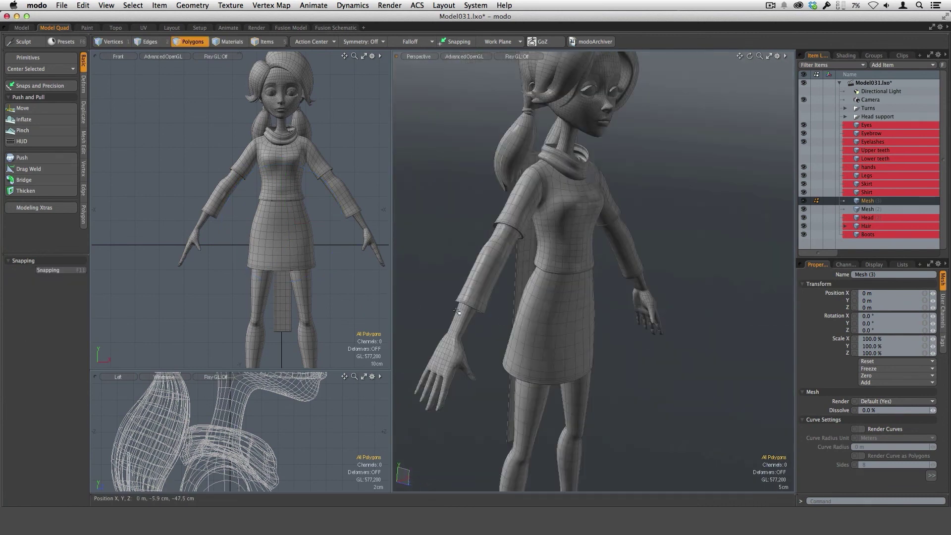
{"action": "left_click_drag", "start_coordinate": [504, 317], "coordinate": [597, 305], "text": "alt"}
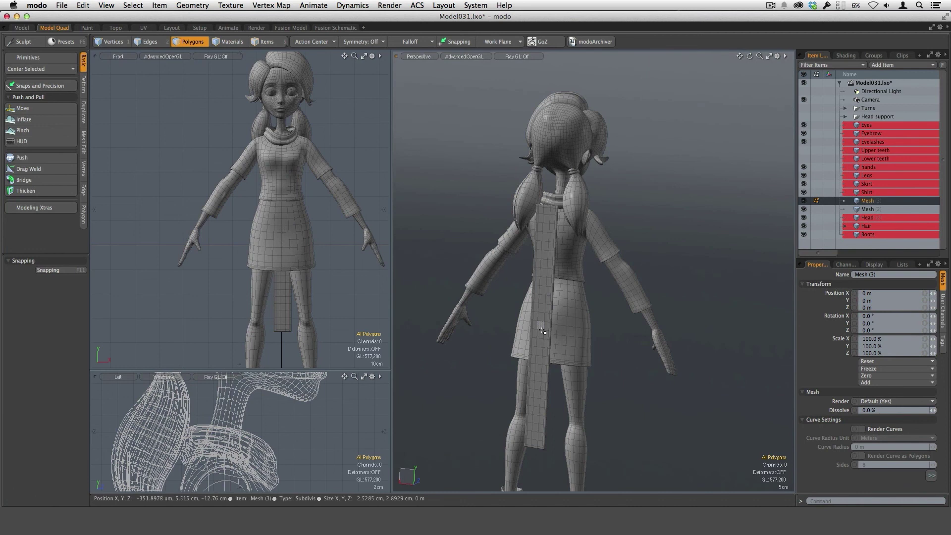
{"action": "left_click_drag", "start_coordinate": [541, 350], "coordinate": [548, 303], "text": "alt"}
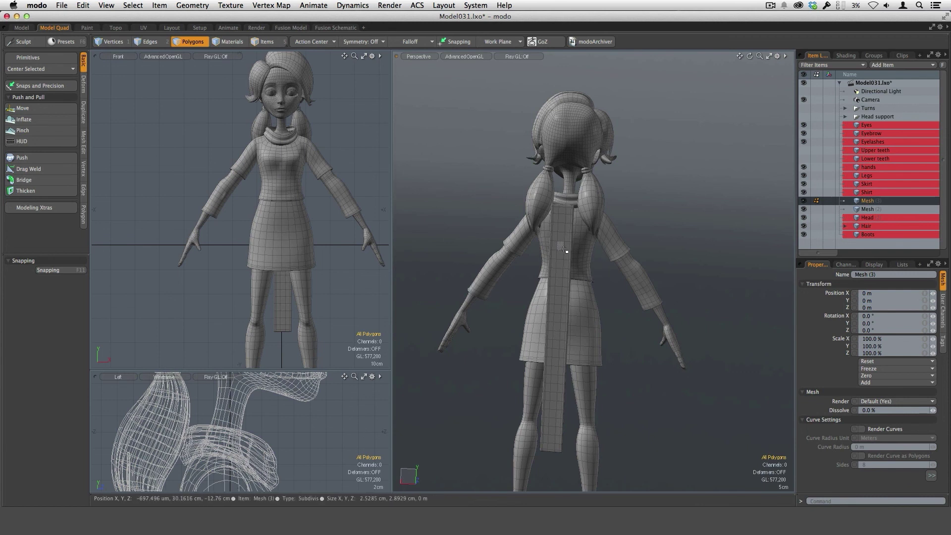
{"action": "left_click", "coordinate": [565, 301]}
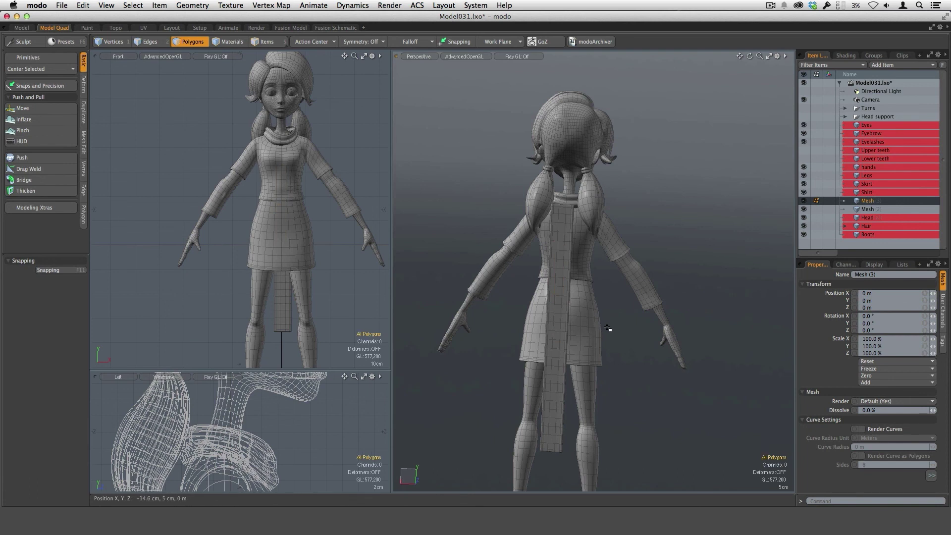
{"action": "left_click_drag", "start_coordinate": [626, 336], "coordinate": [614, 291], "text": "alt"}
{"action": "left_click_drag", "start_coordinate": [681, 285], "coordinate": [606, 306], "text": "alt+shift"}
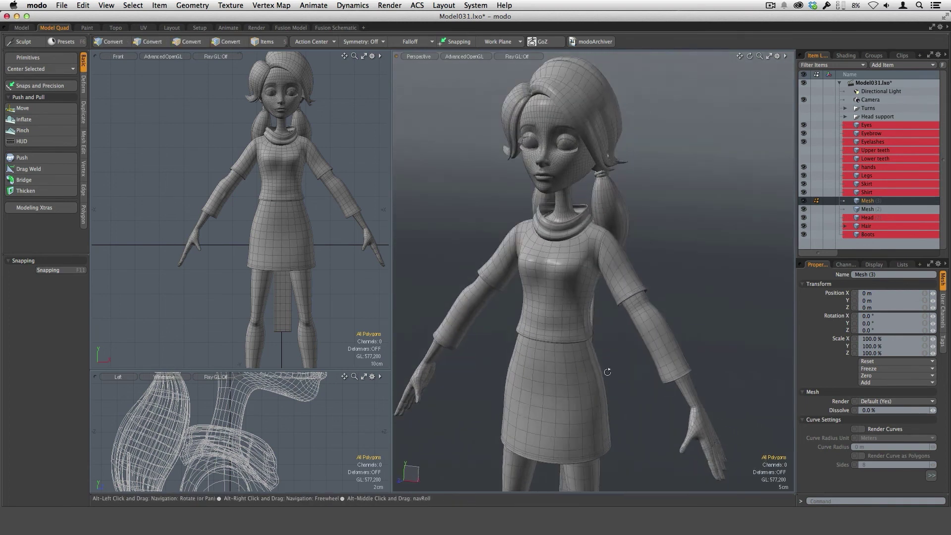